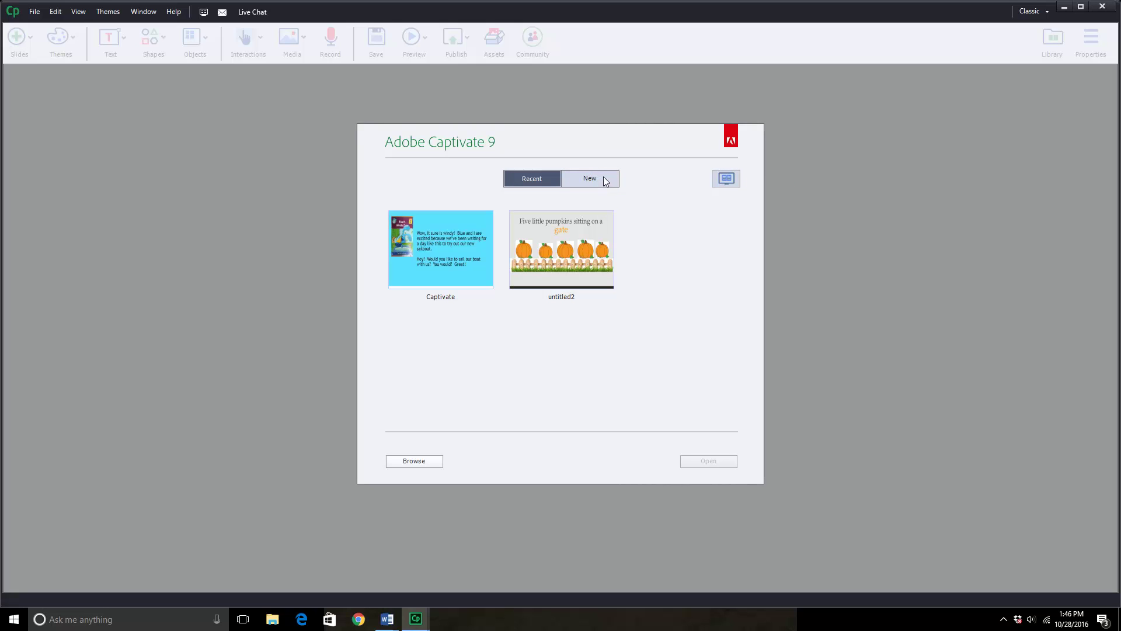
# Create a blank project on a YouTube Widescreen HD 1280 x 720 canvas.
pyautogui.click(605, 180)
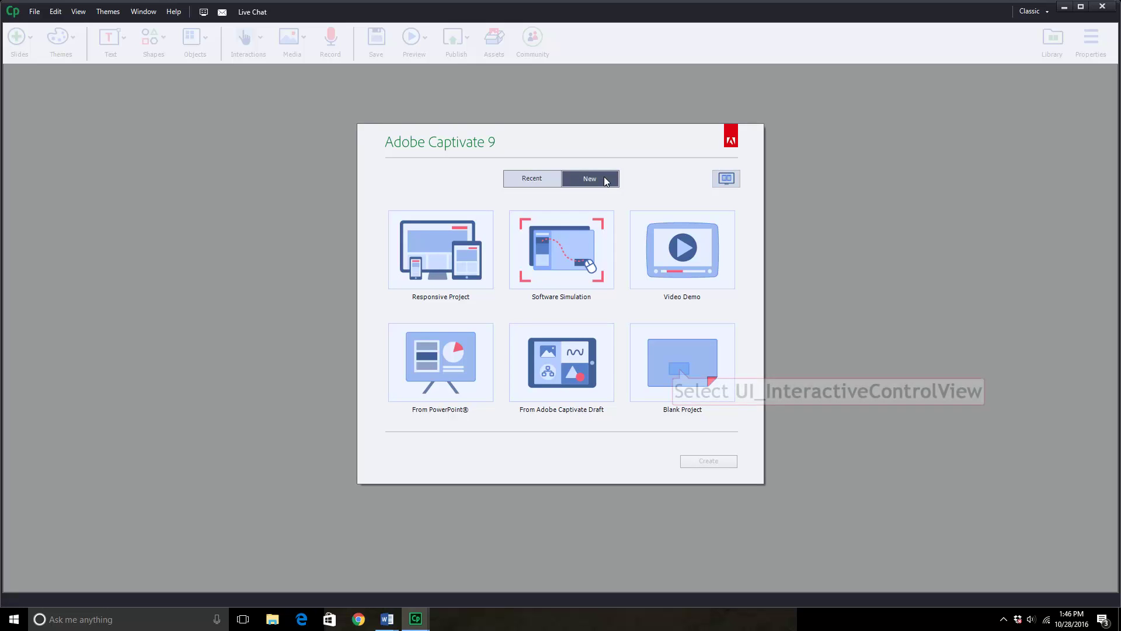
pyautogui.click(680, 373)
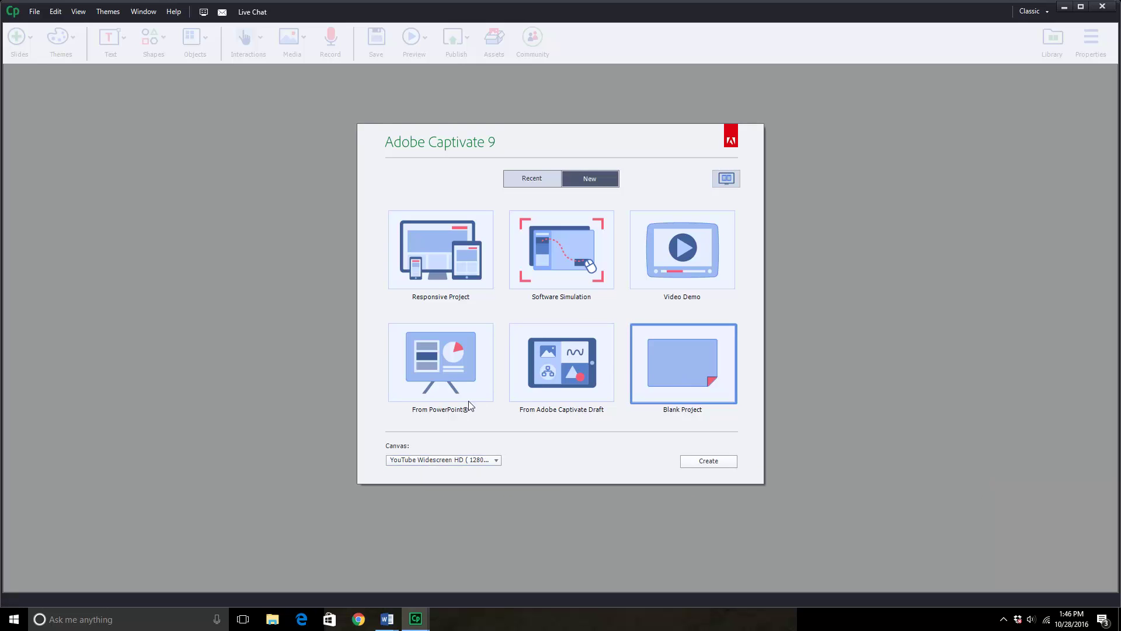
pyautogui.click(431, 460)
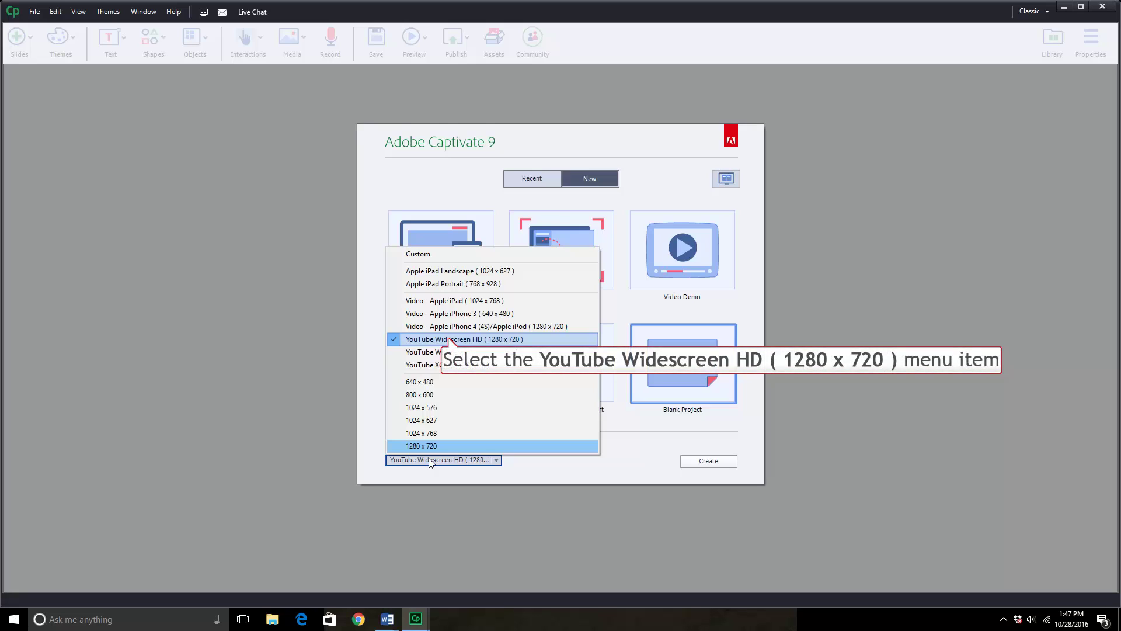
pyautogui.click(454, 339)
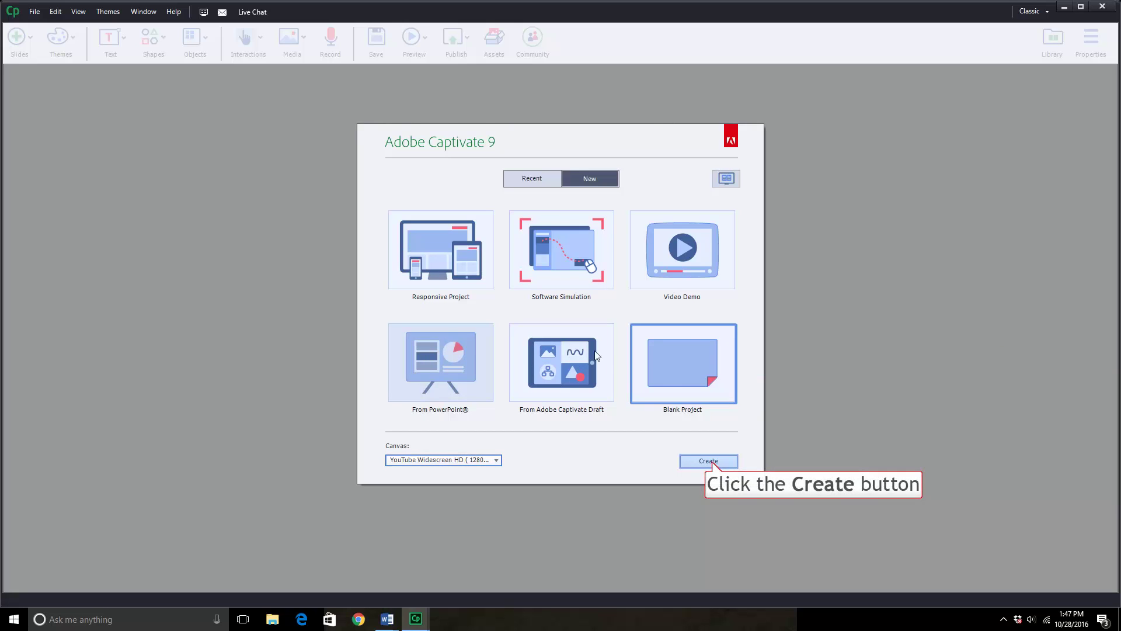
pyautogui.click(710, 461)
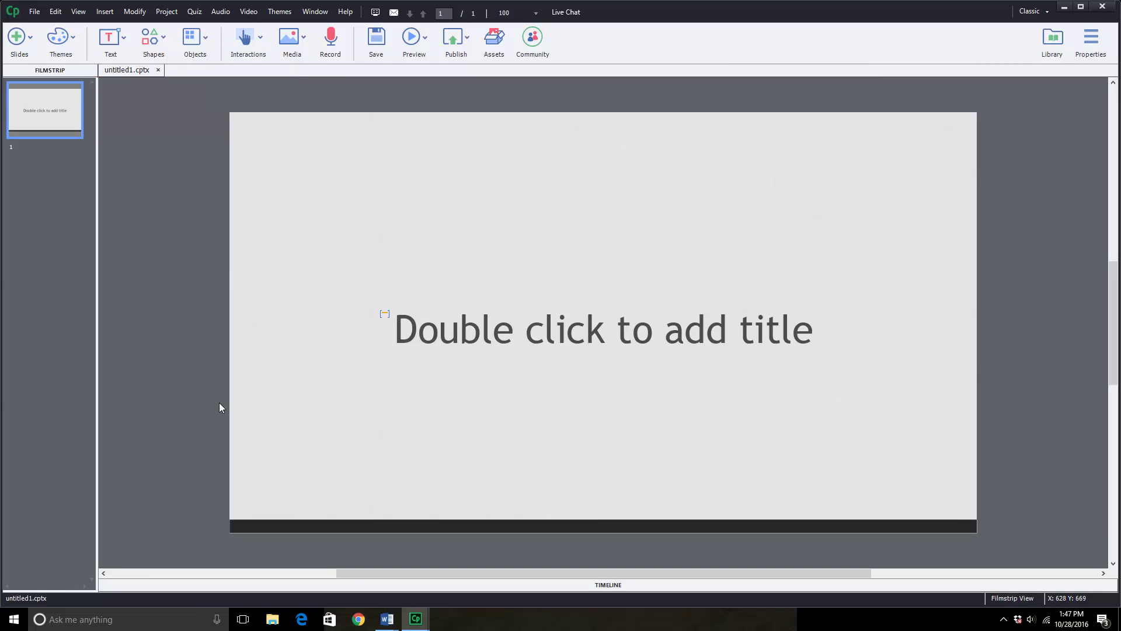
# Browse the Themes gallery and Slides menu without changes, then bring up Captivate window previews.
pyautogui.click(69, 44)
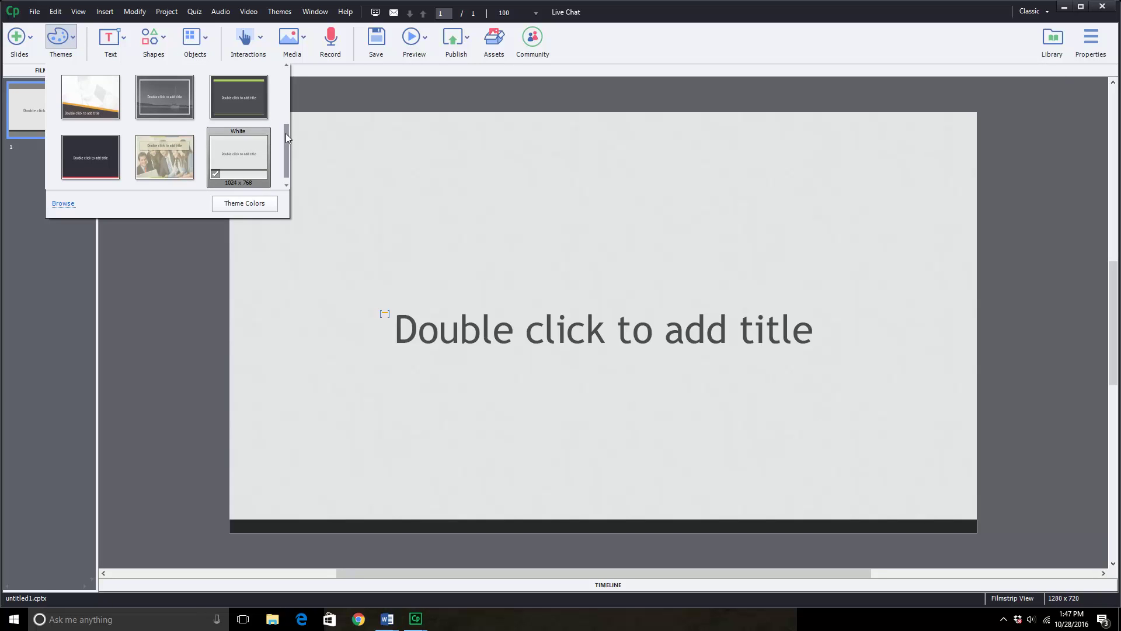
pyautogui.moveTo(286, 133); pyautogui.dragTo(292, 78)
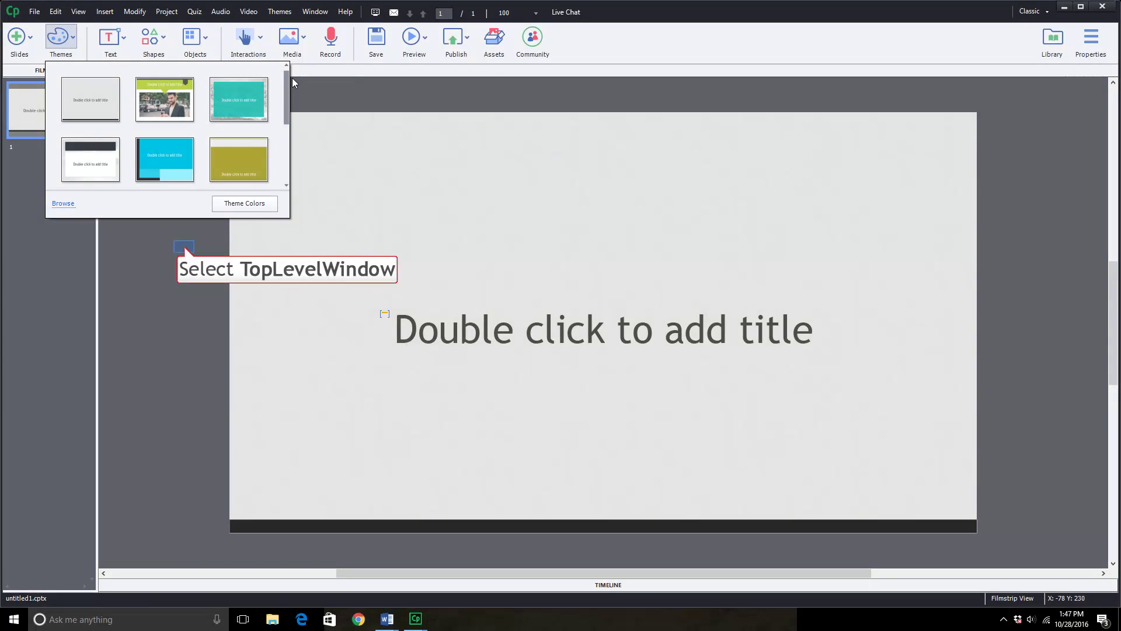
pyautogui.click(184, 251)
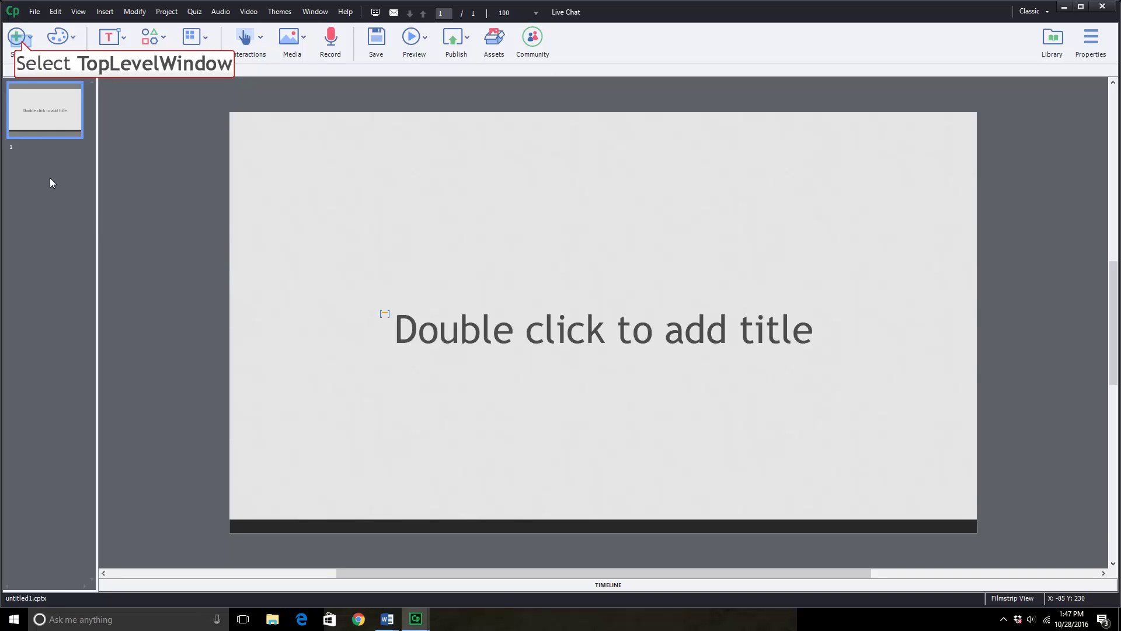
pyautogui.click(21, 41)
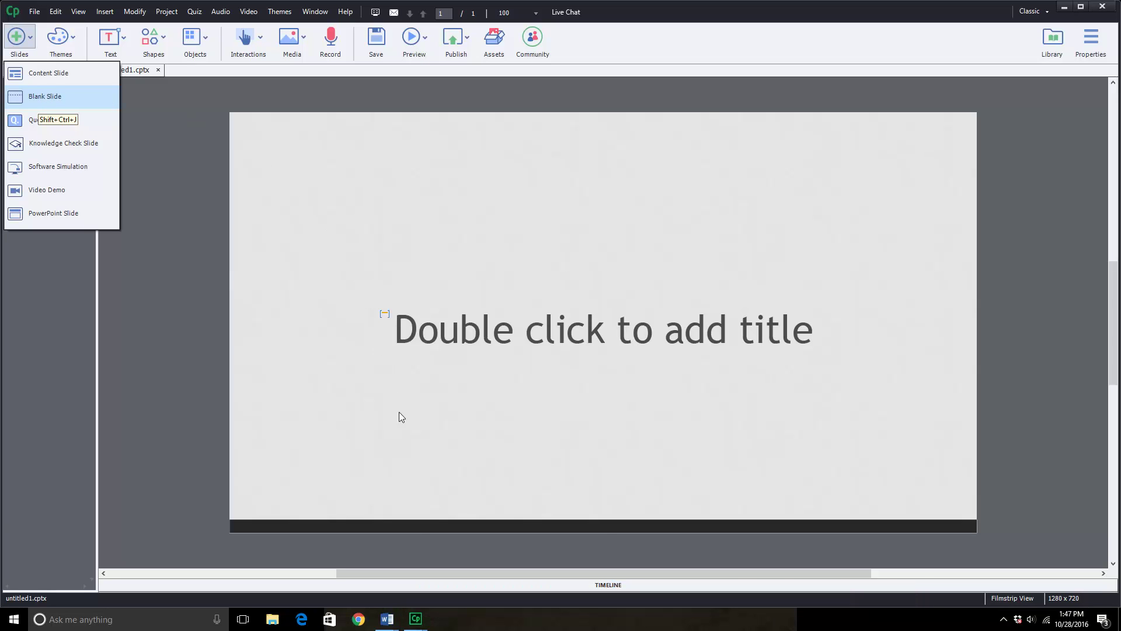
pyautogui.click(415, 619)
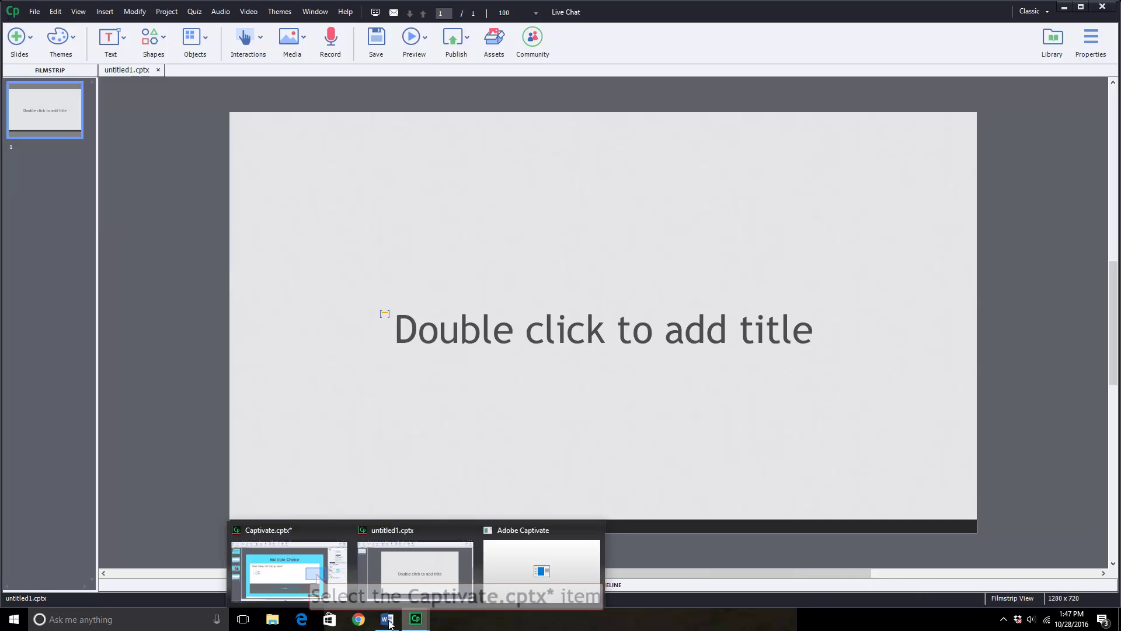
# Switch to Captivate.cptx, select slide 1, and check the Media list without inserting anything.
pyautogui.click(317, 581)
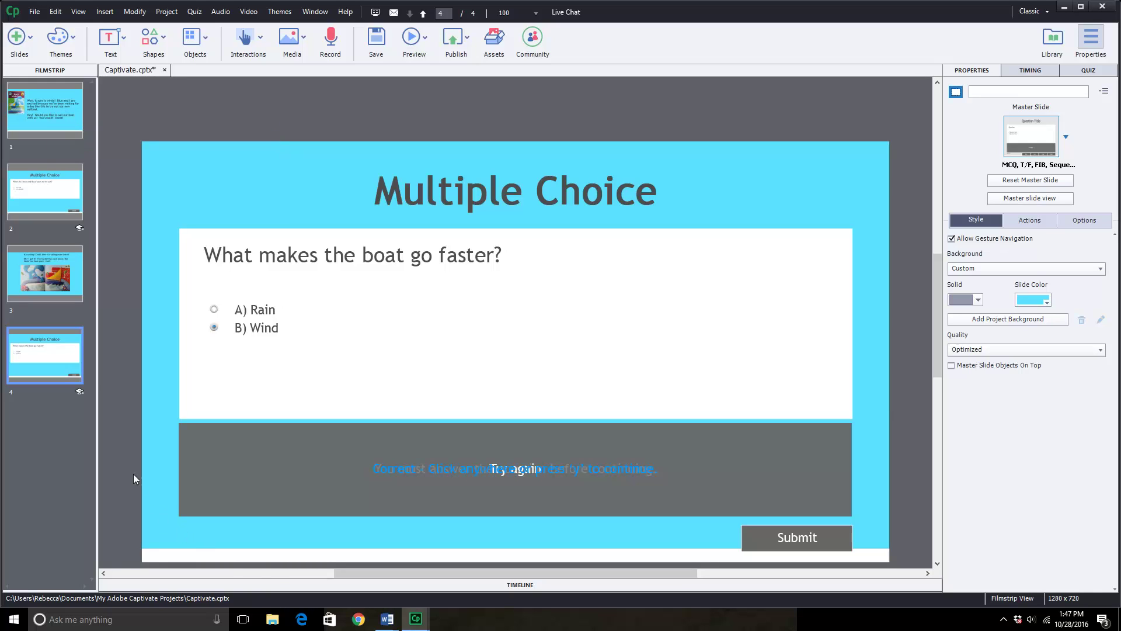
pyautogui.click(61, 118)
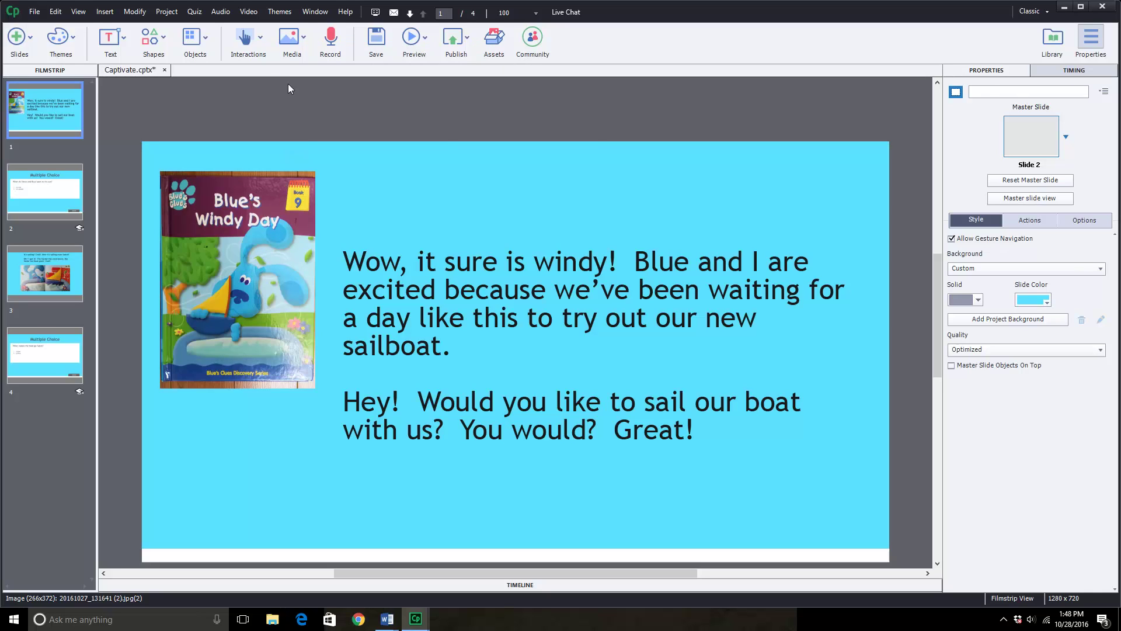
pyautogui.click(290, 41)
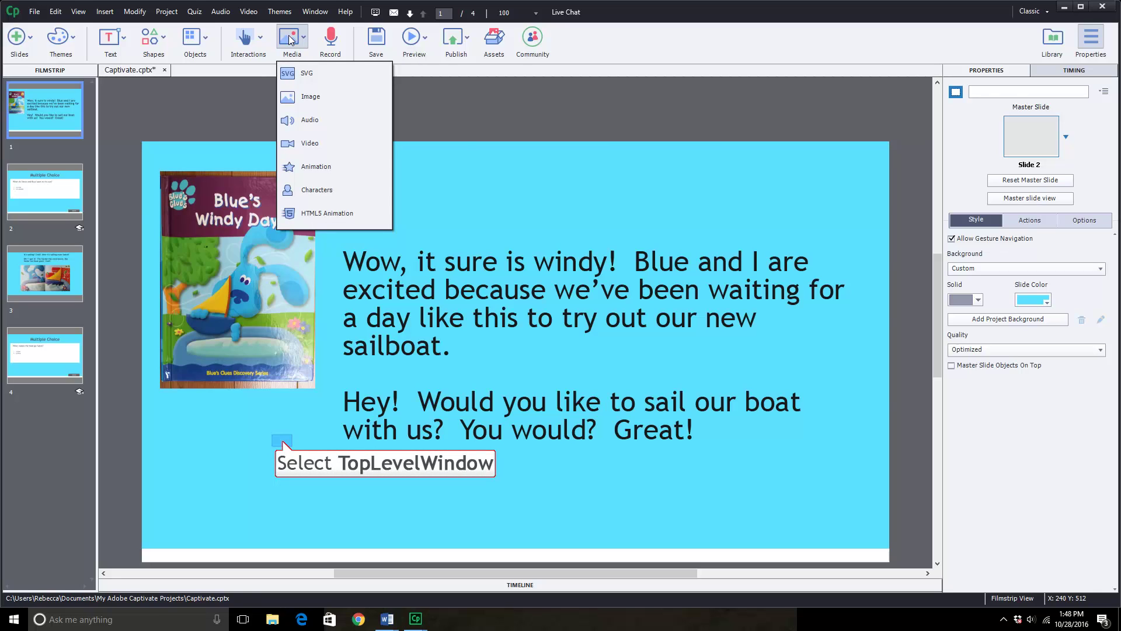
pyautogui.click(283, 444)
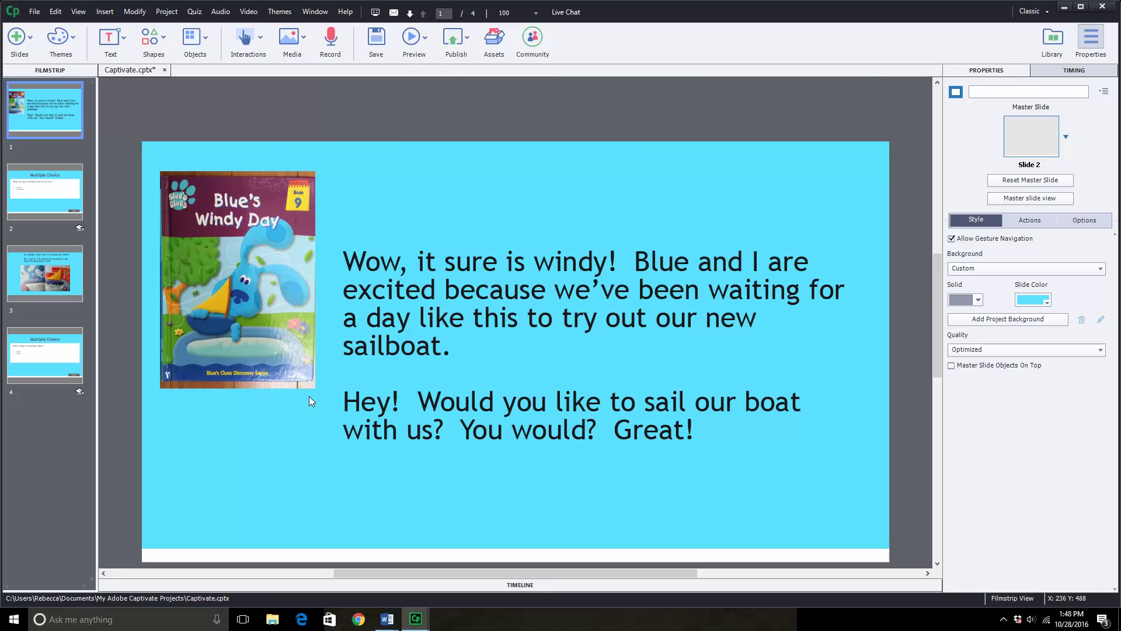
# Record and save an 18-second narration on slide 1, extending its timing to 18.4 seconds.
pyautogui.click(331, 38)
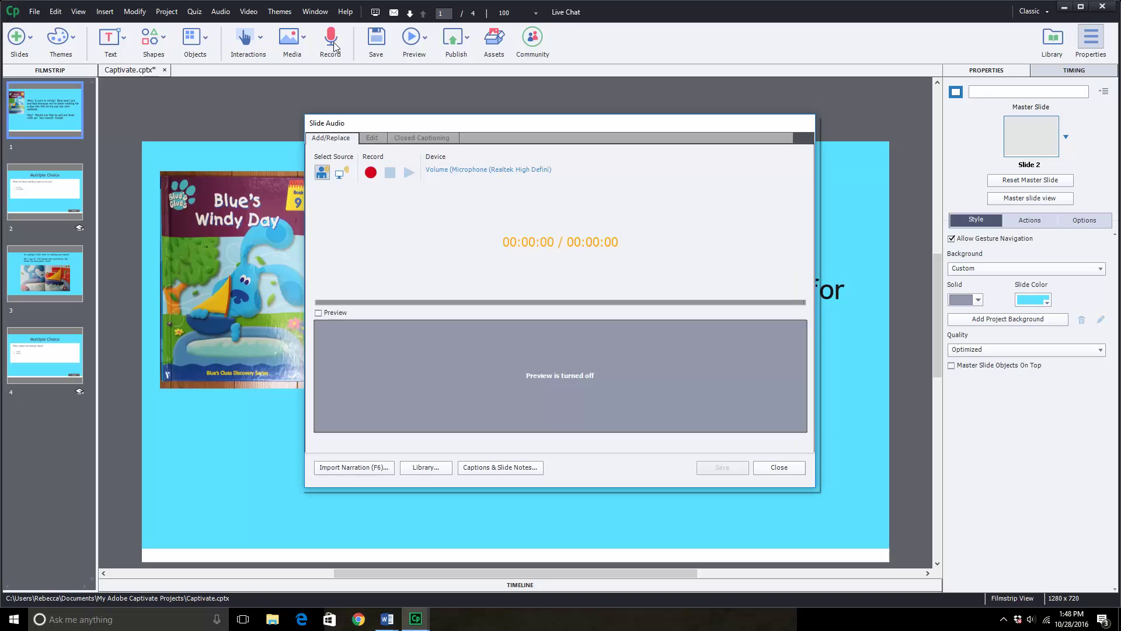
pyautogui.click(371, 172)
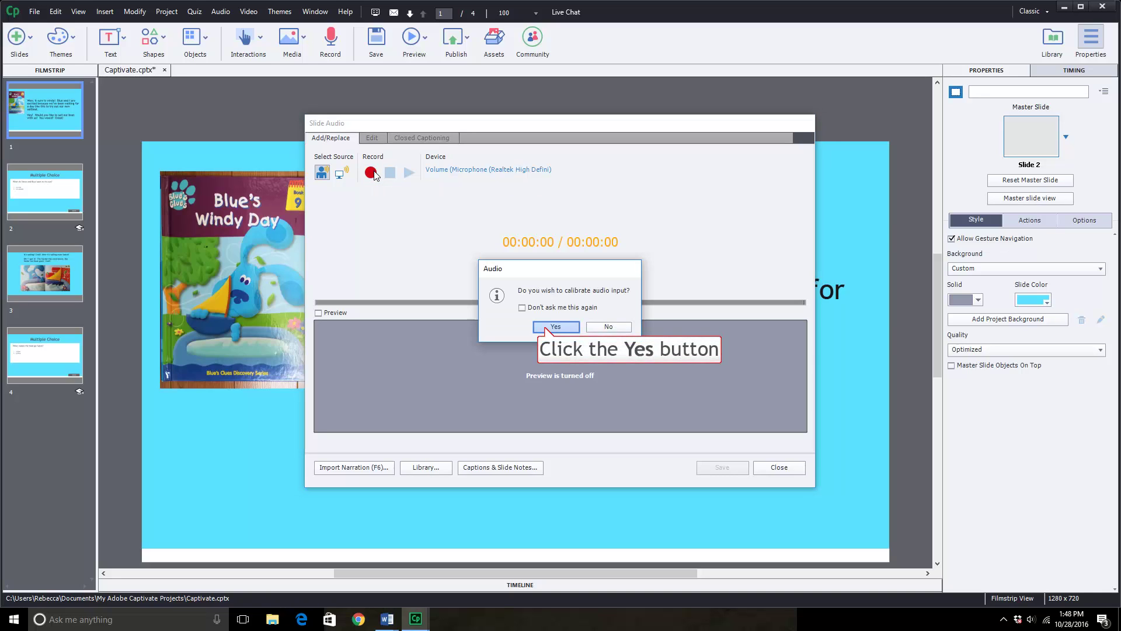
pyautogui.click(545, 327)
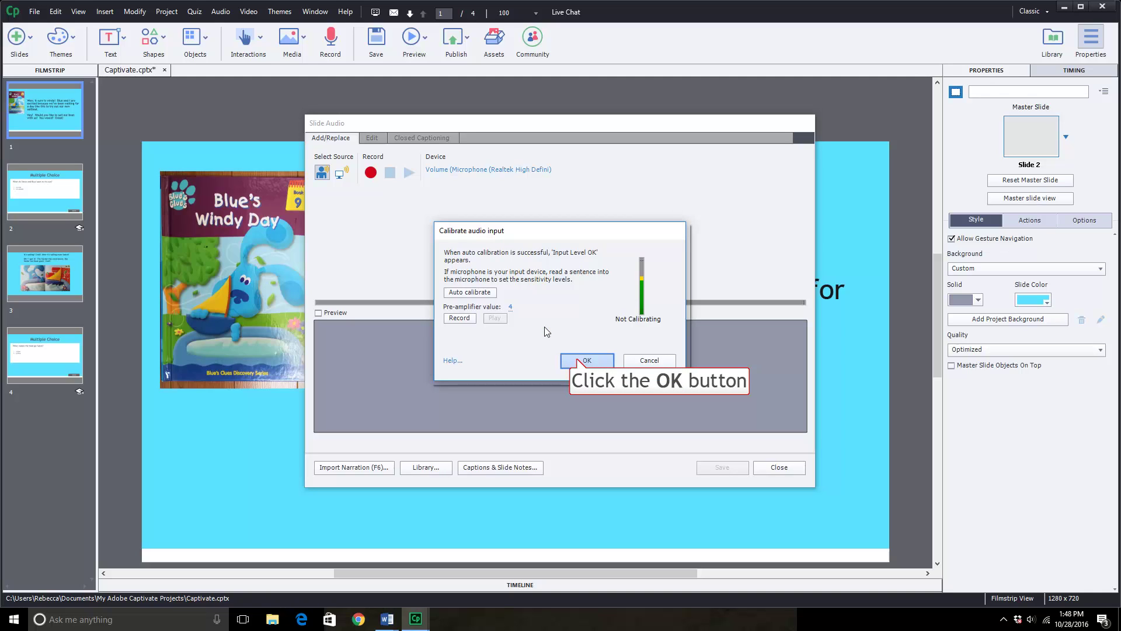
pyautogui.click(579, 361)
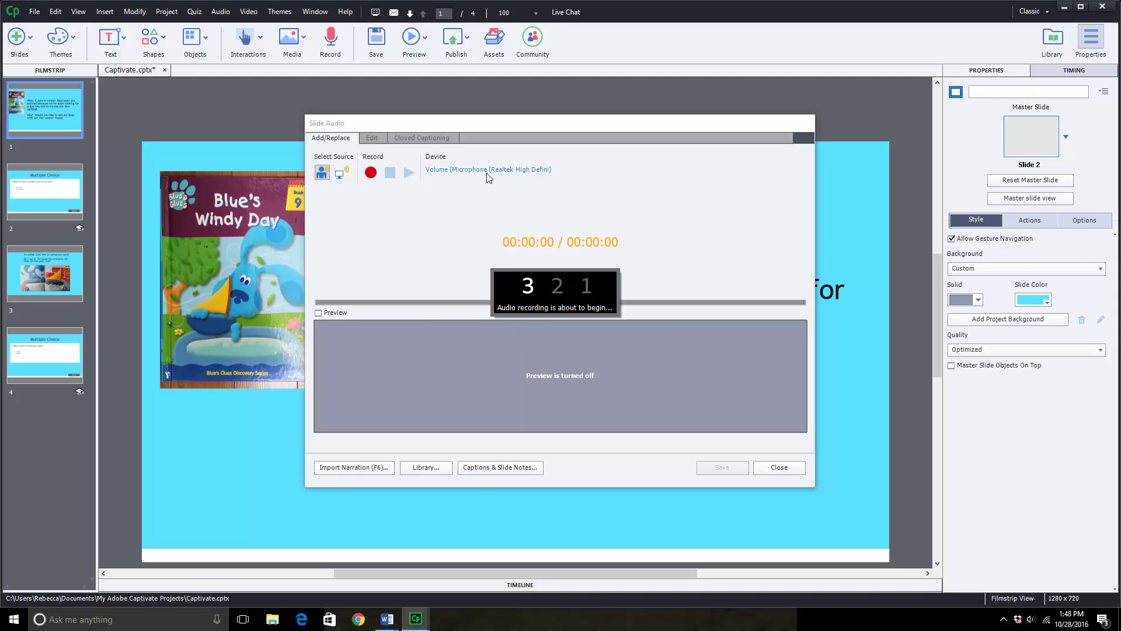
pyautogui.moveTo(486, 129); pyautogui.dragTo(474, 488)
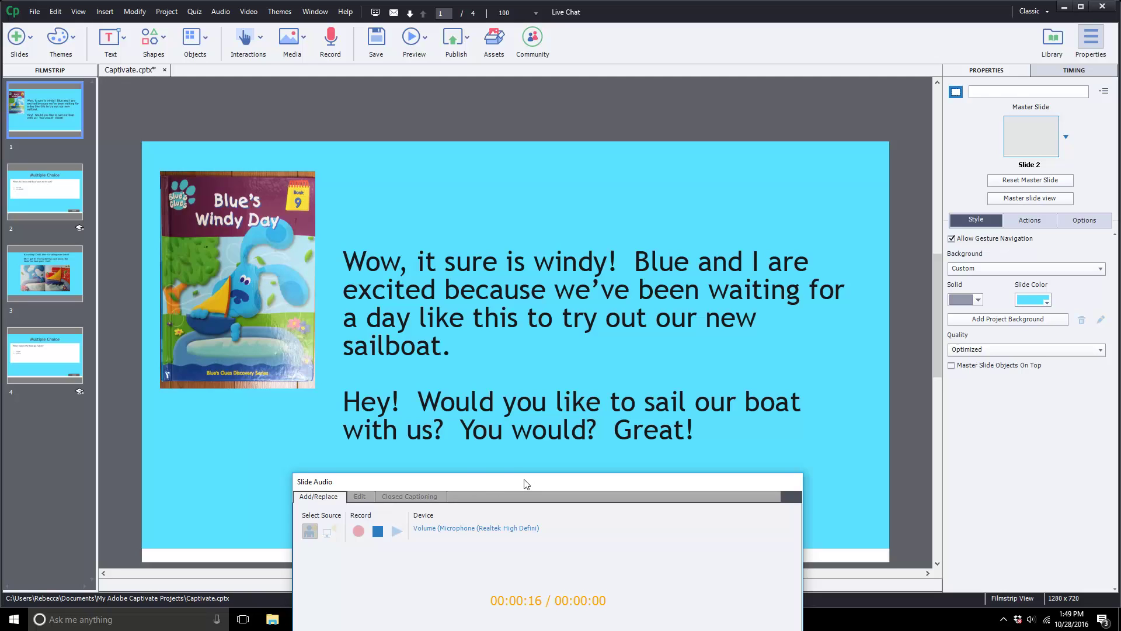
pyautogui.moveTo(527, 484); pyautogui.dragTo(535, 327)
pyautogui.click(389, 375)
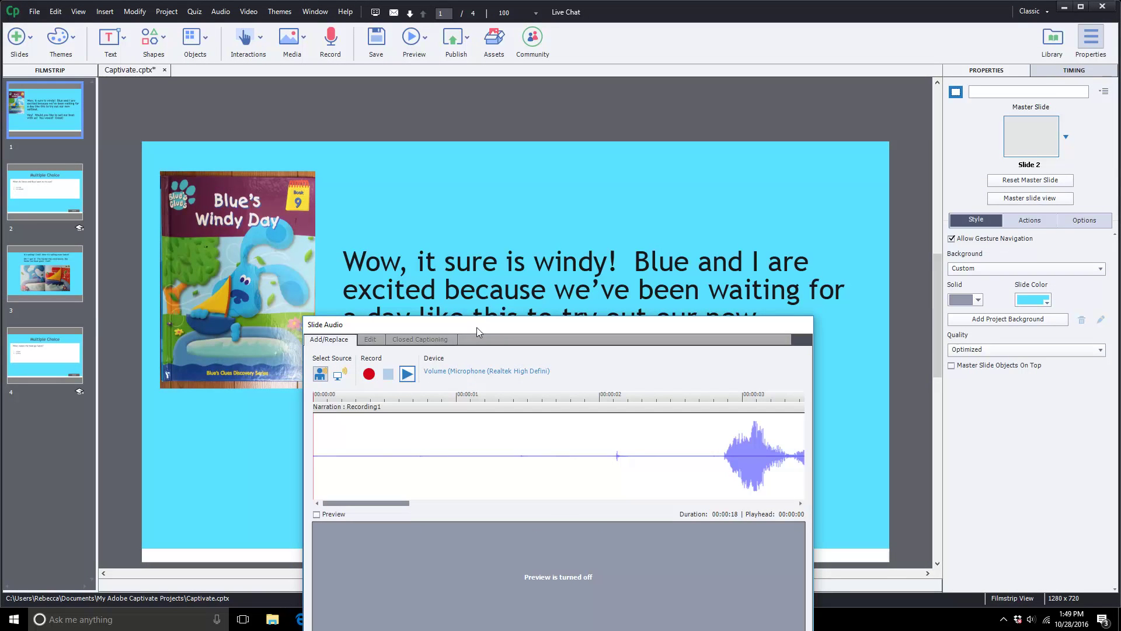
pyautogui.moveTo(476, 327); pyautogui.dragTo(531, 188)
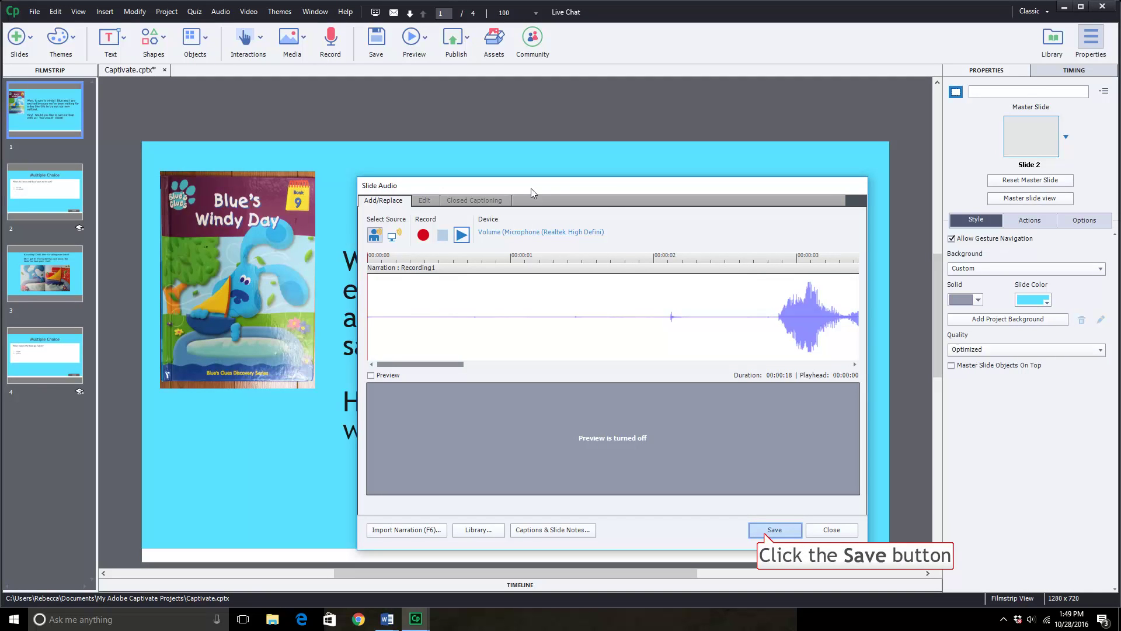
pyautogui.click(764, 531)
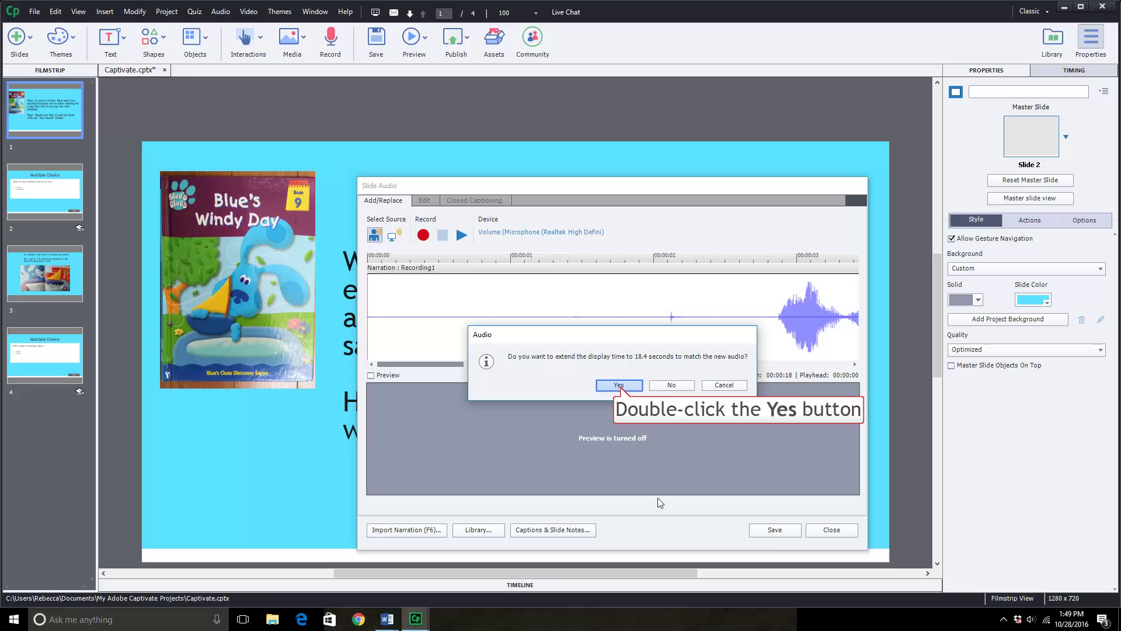
pyautogui.click(619, 386)
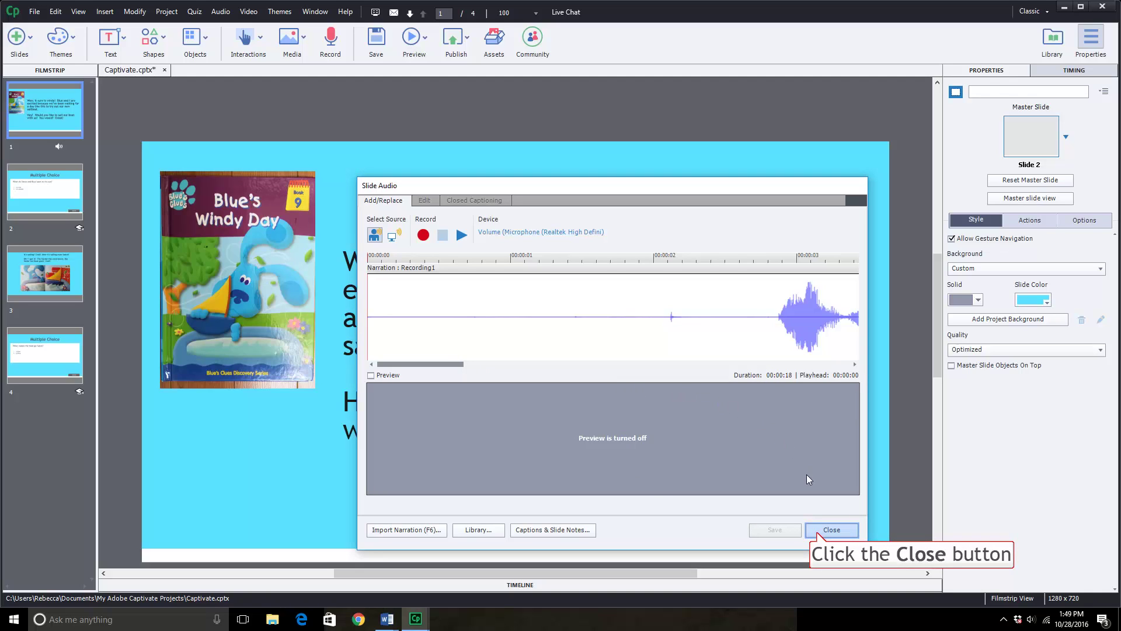
pyautogui.click(816, 531)
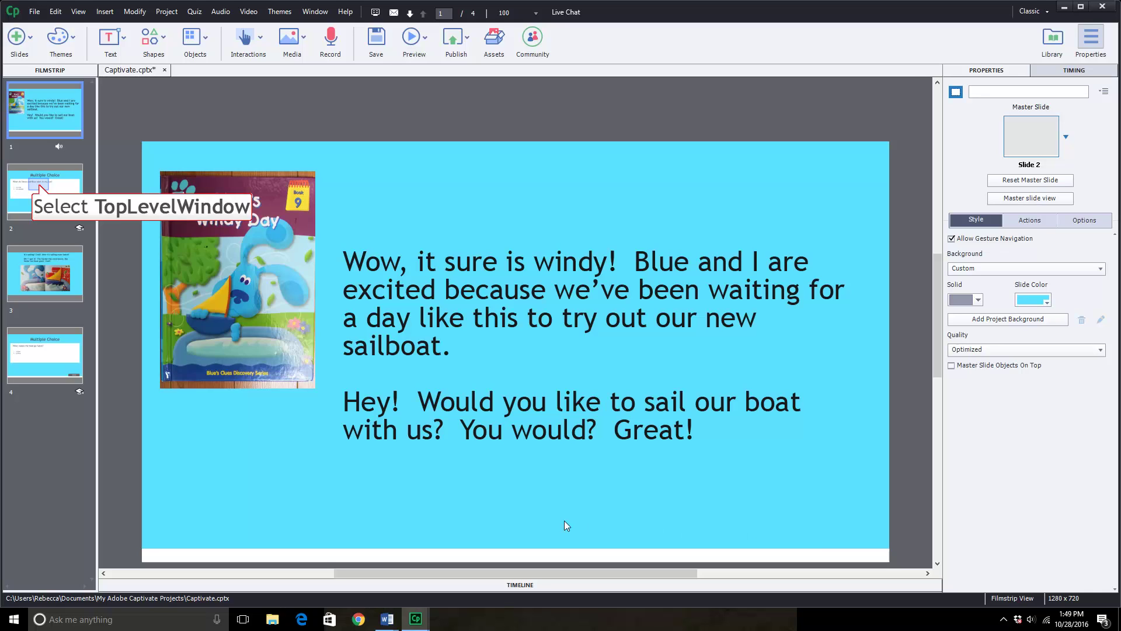
# Select slide 2, the first Multiple Choice question, and bring up the Preview options.
pyautogui.click(40, 189)
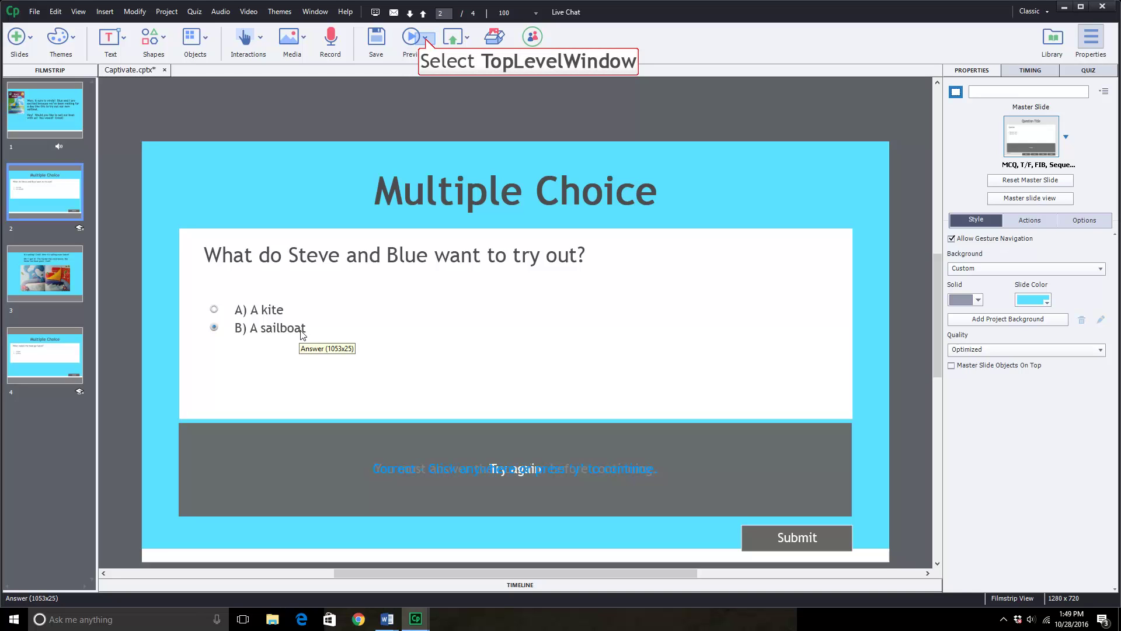
pyautogui.click(426, 39)
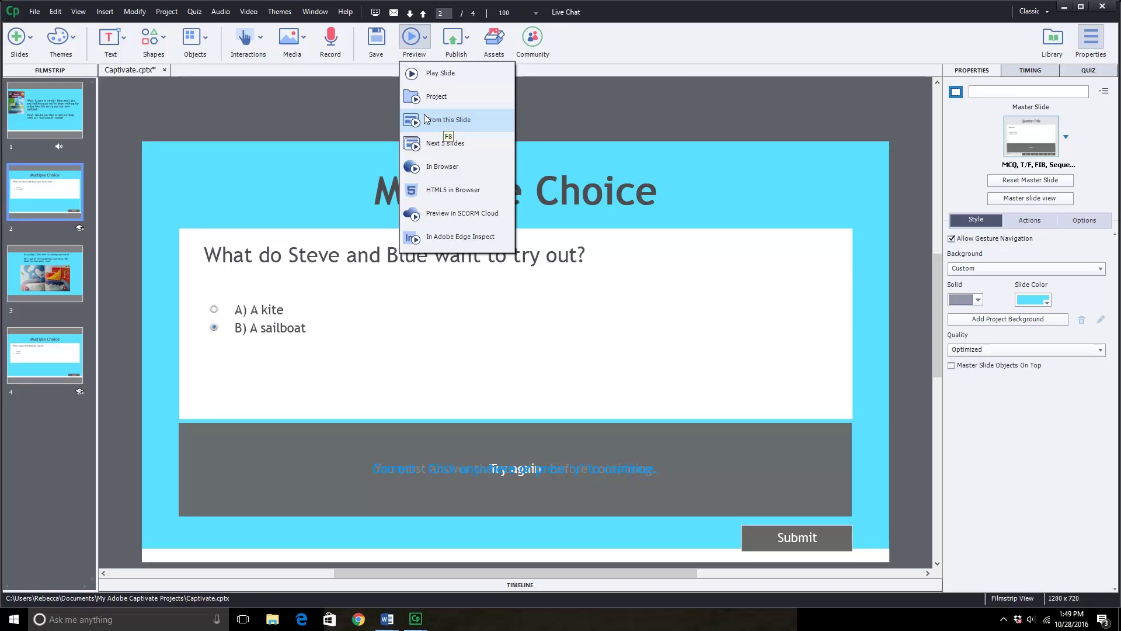
# Preview the project, answering A) A kite then B) A sailboat, and close the preview.
pyautogui.click(436, 97)
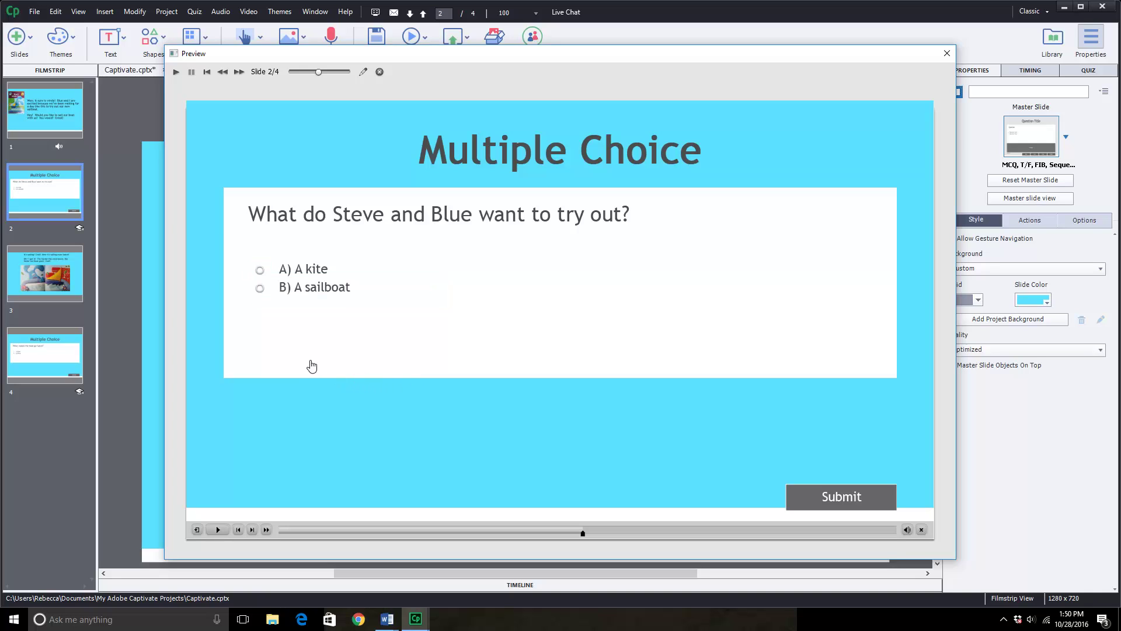
pyautogui.click(260, 270)
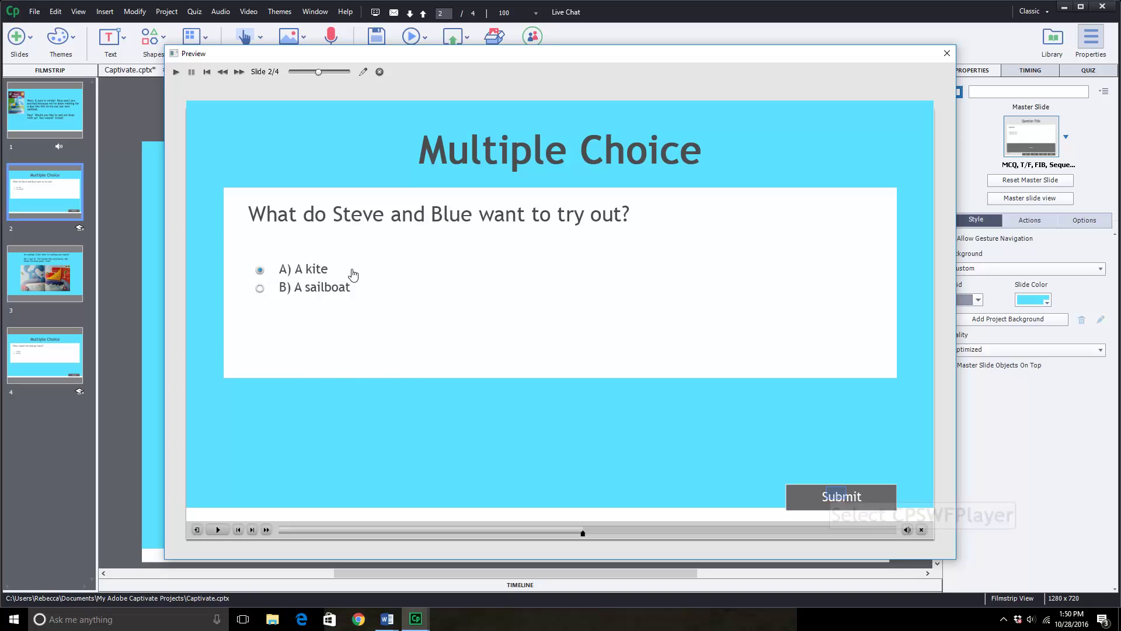
pyautogui.click(838, 498)
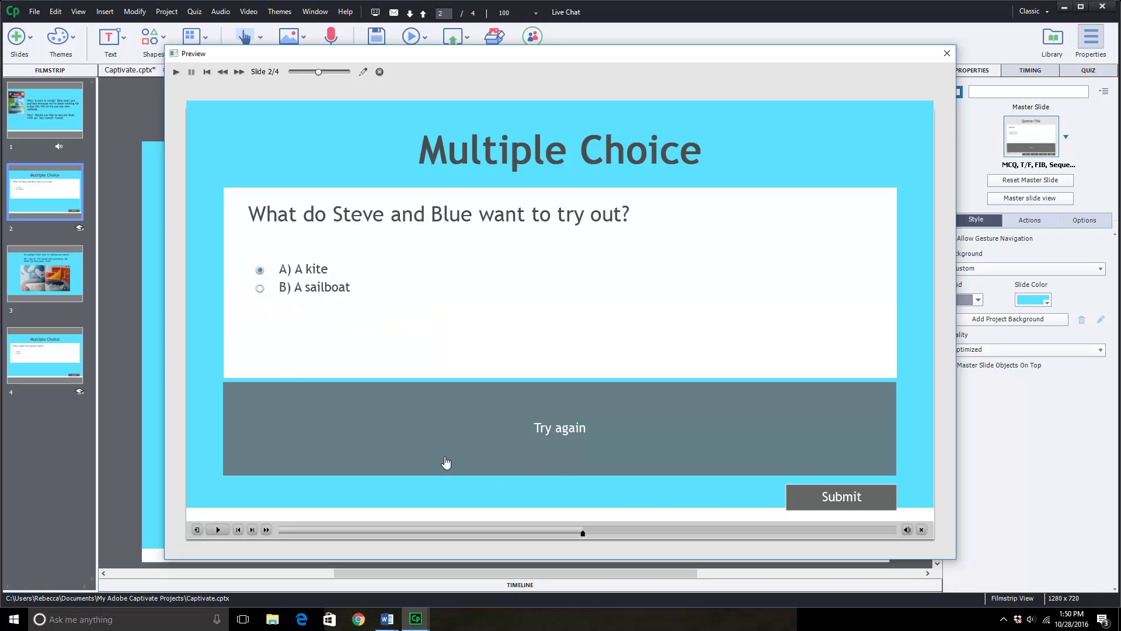
pyautogui.click(257, 289)
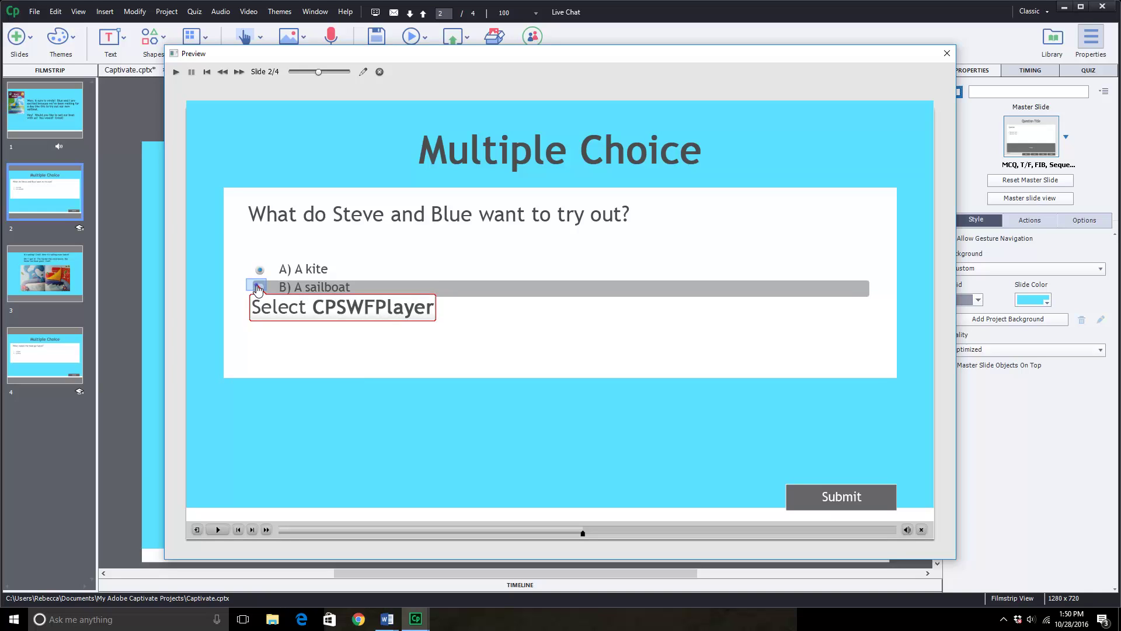
pyautogui.click(833, 498)
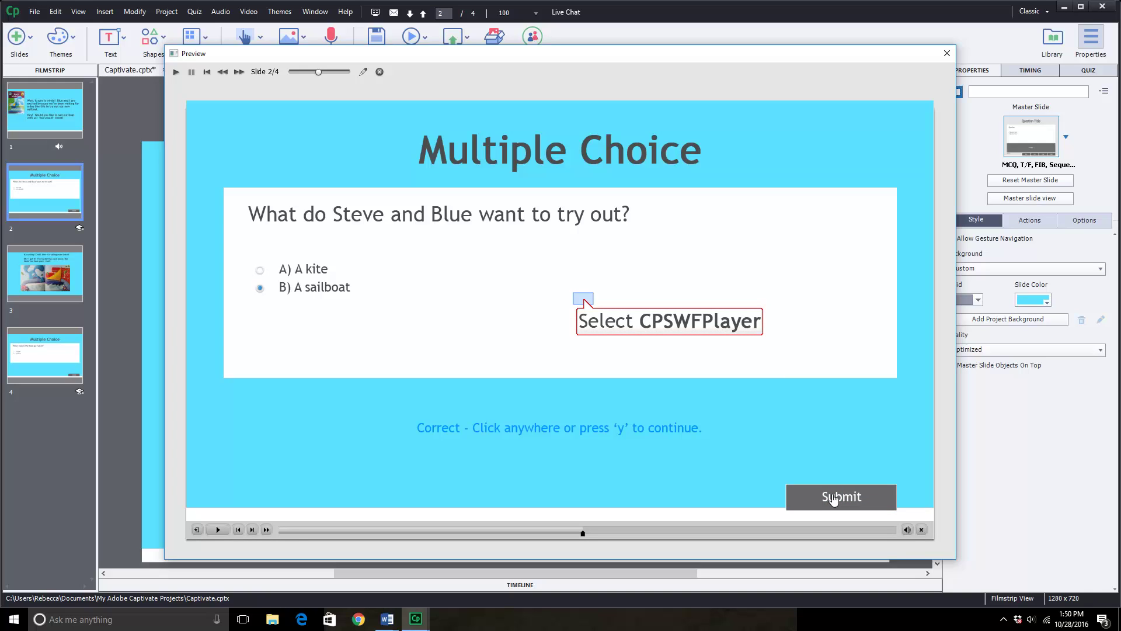
pyautogui.click(585, 305)
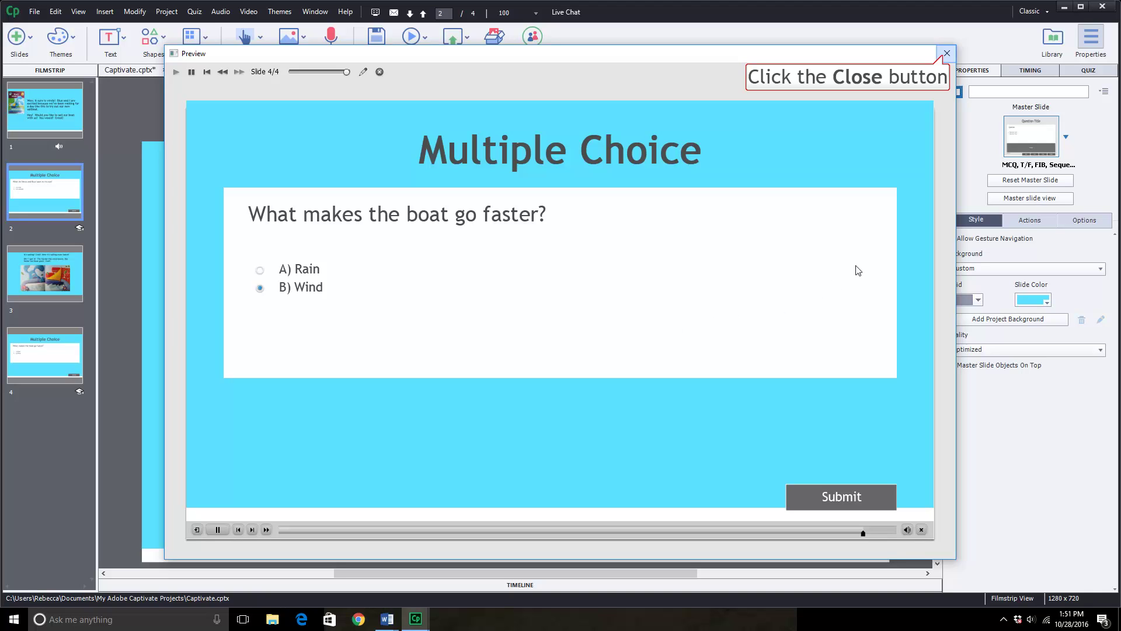
pyautogui.click(946, 54)
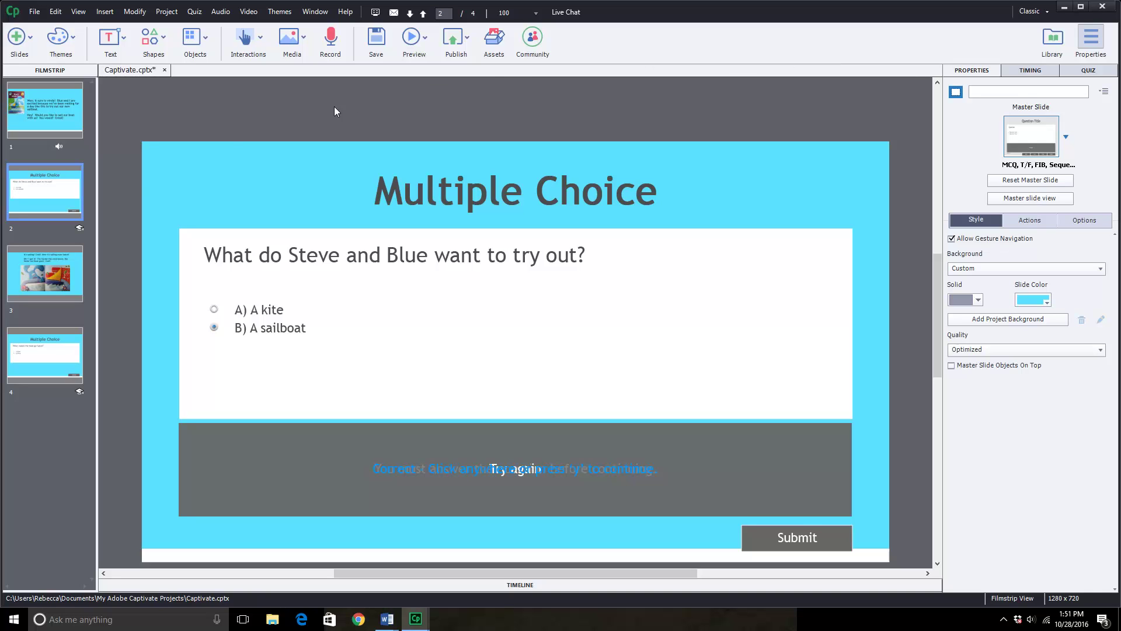
# Move slide 4 up and back to fourth place, then append a blank slide 5.
pyautogui.moveTo(32, 350); pyautogui.dragTo(42, 168)
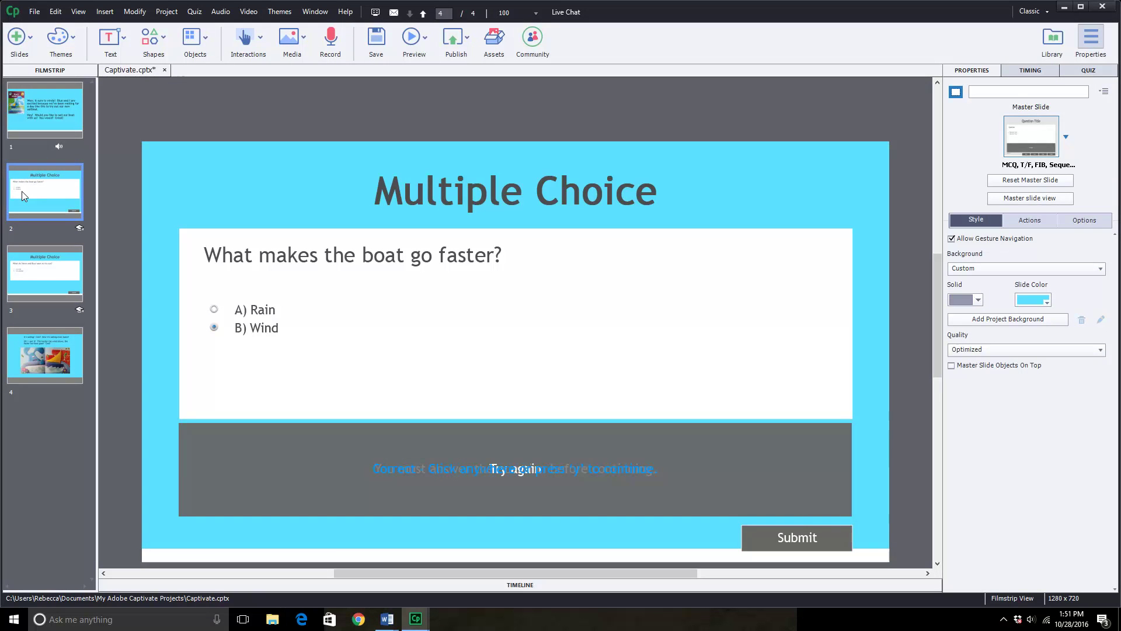
pyautogui.moveTo(21, 208); pyautogui.dragTo(16, 370)
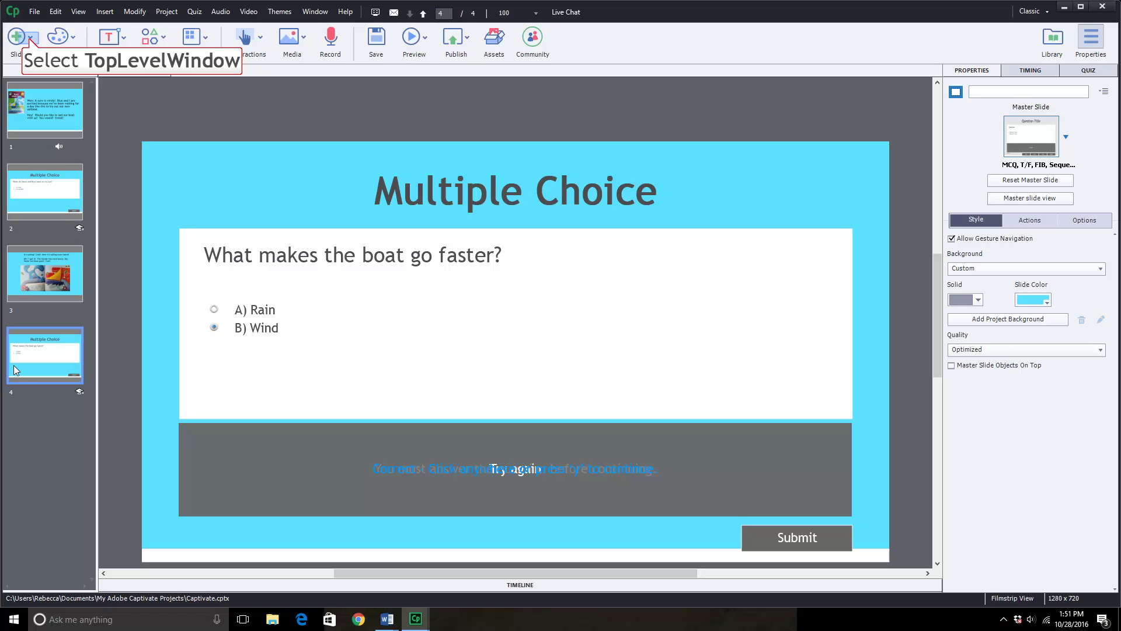
pyautogui.click(29, 41)
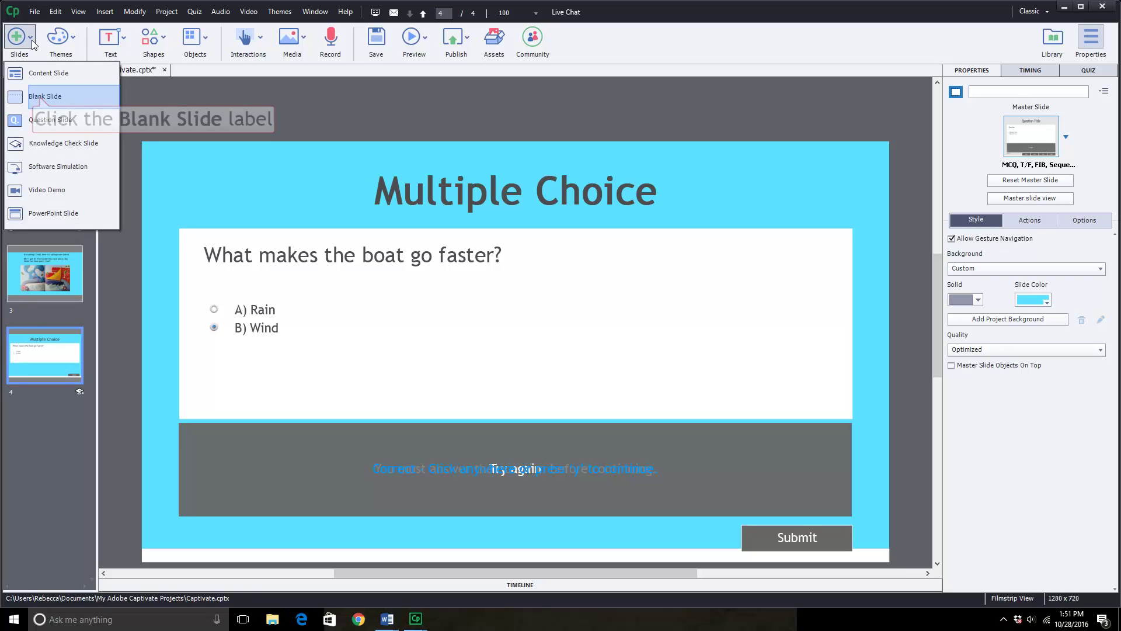
pyautogui.click(39, 97)
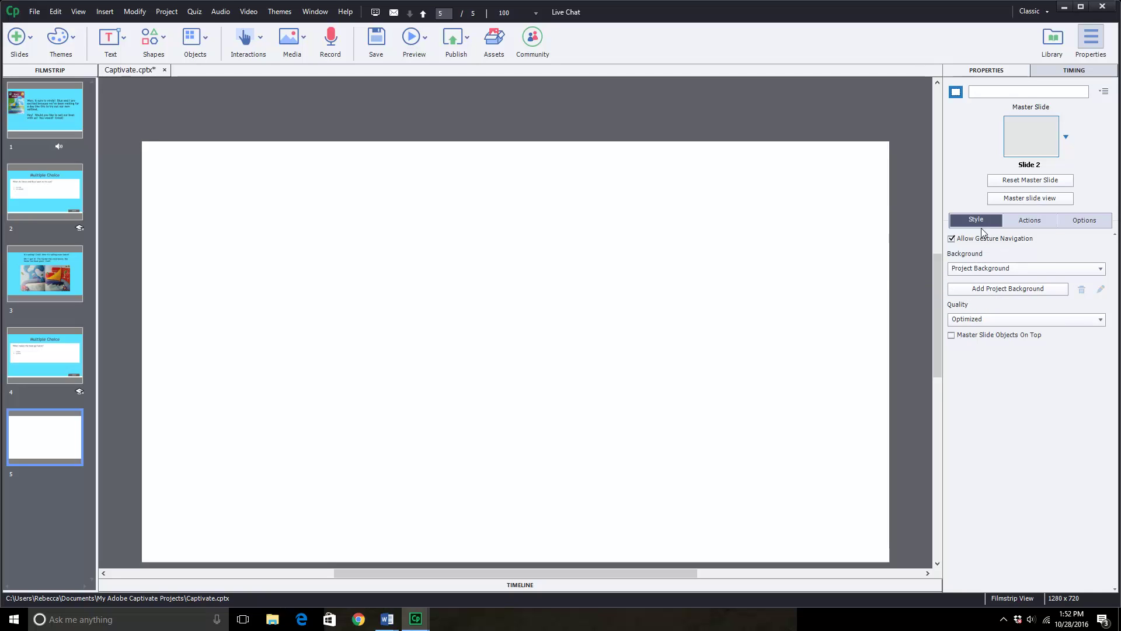
# Give slide 5 a custom solid-fill light cyan background.
pyautogui.click(984, 270)
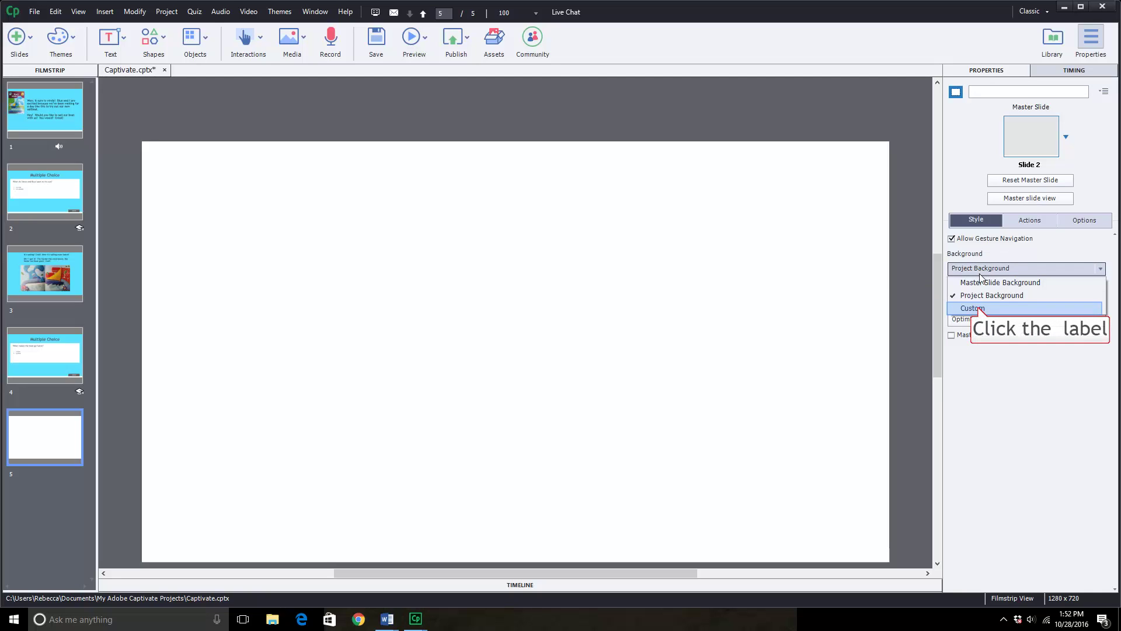
pyautogui.click(980, 308)
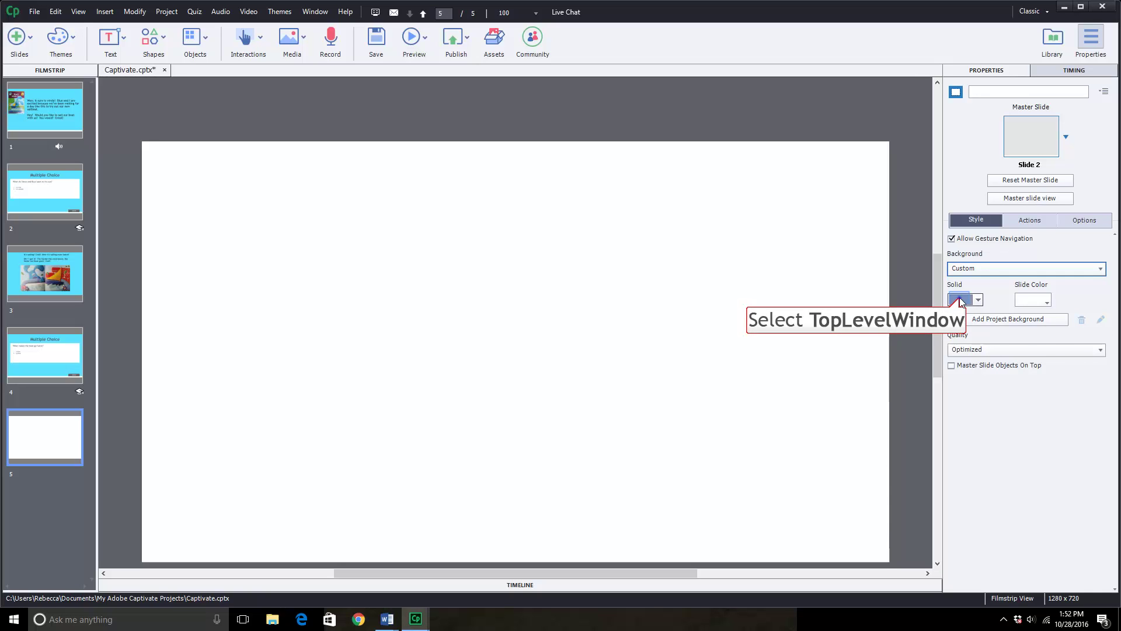
pyautogui.click(960, 299)
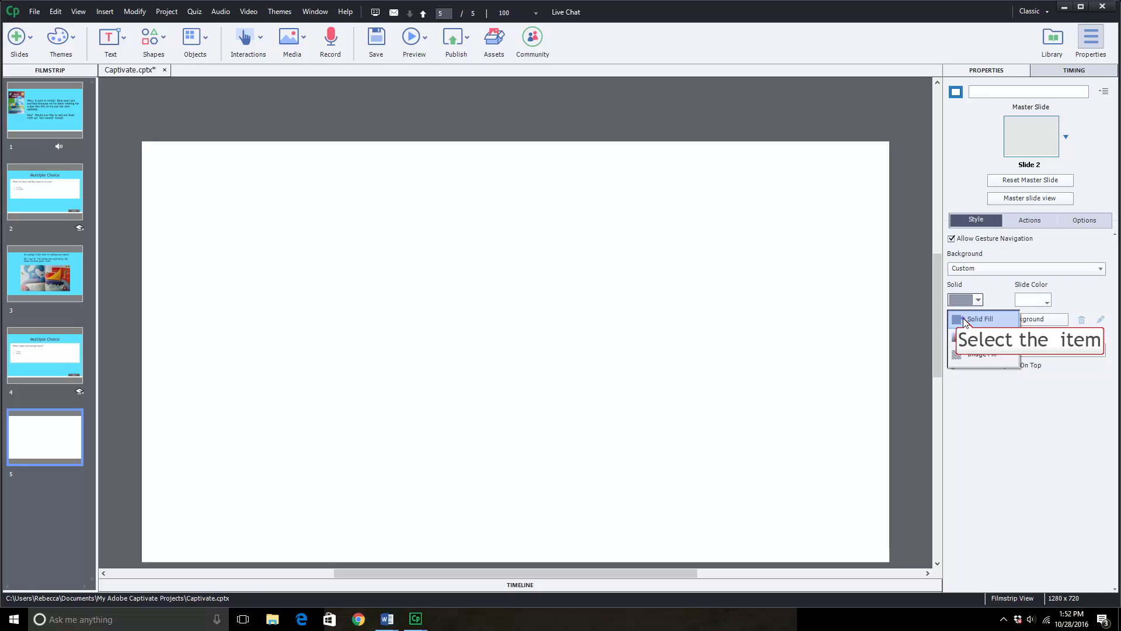
pyautogui.click(967, 319)
pyautogui.click(1031, 300)
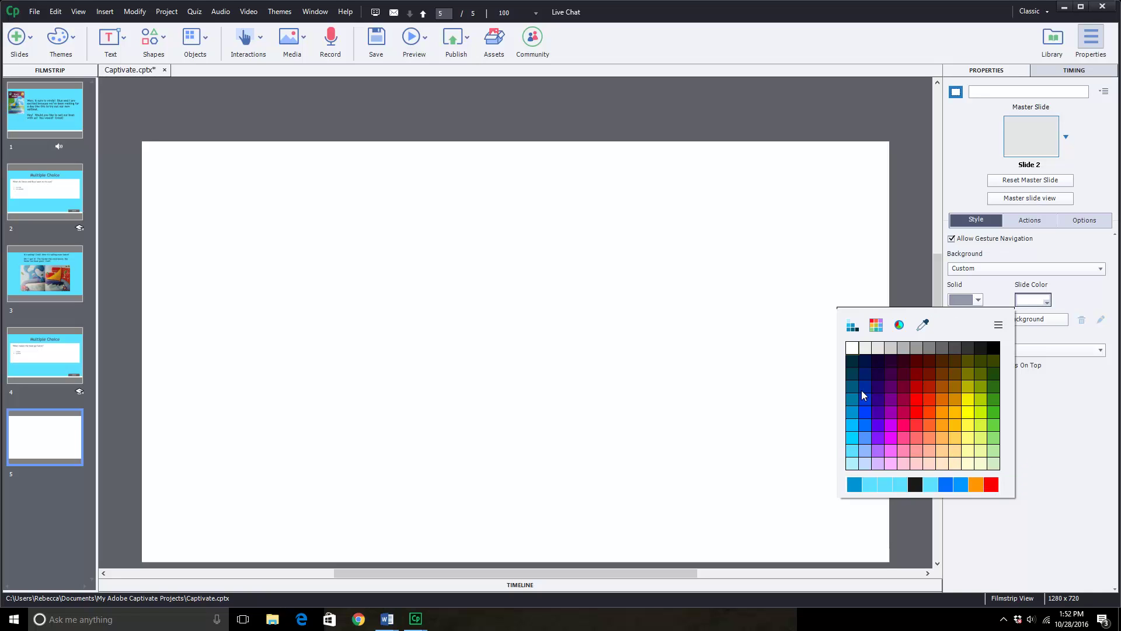
pyautogui.click(852, 453)
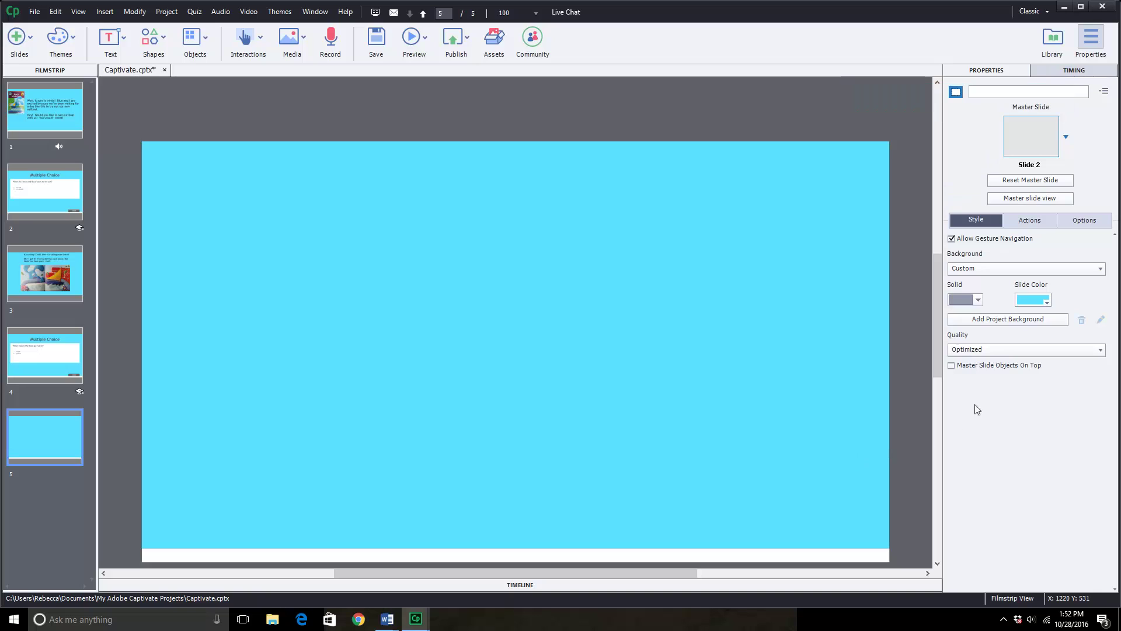
# Change slide 5's duration from 3 to 10 seconds.
pyautogui.click(1064, 77)
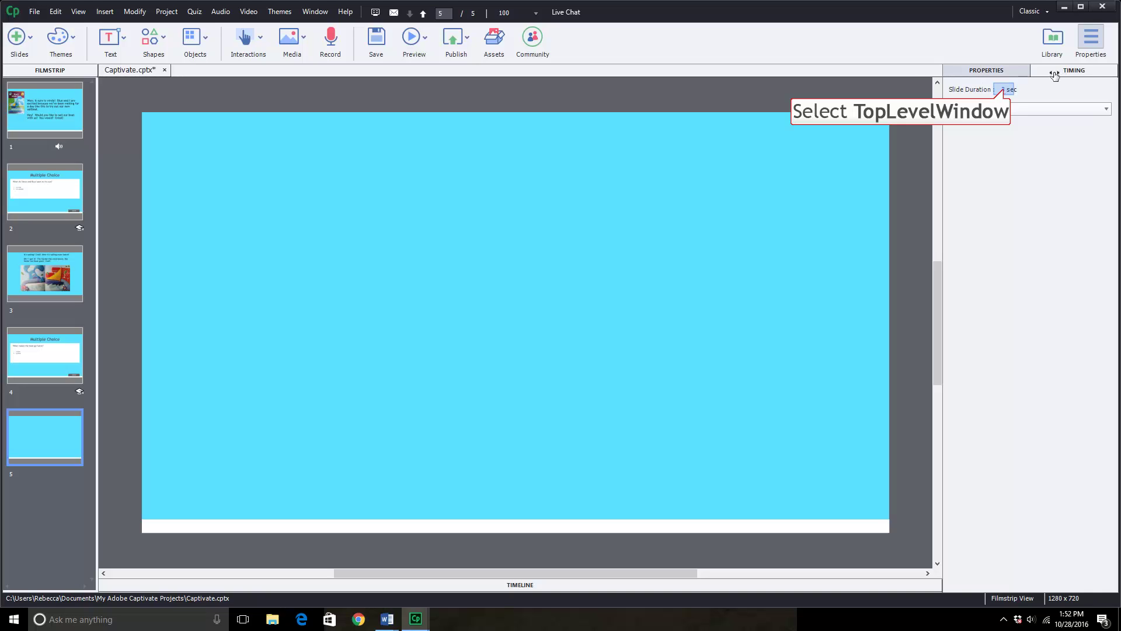
pyautogui.click(1005, 90)
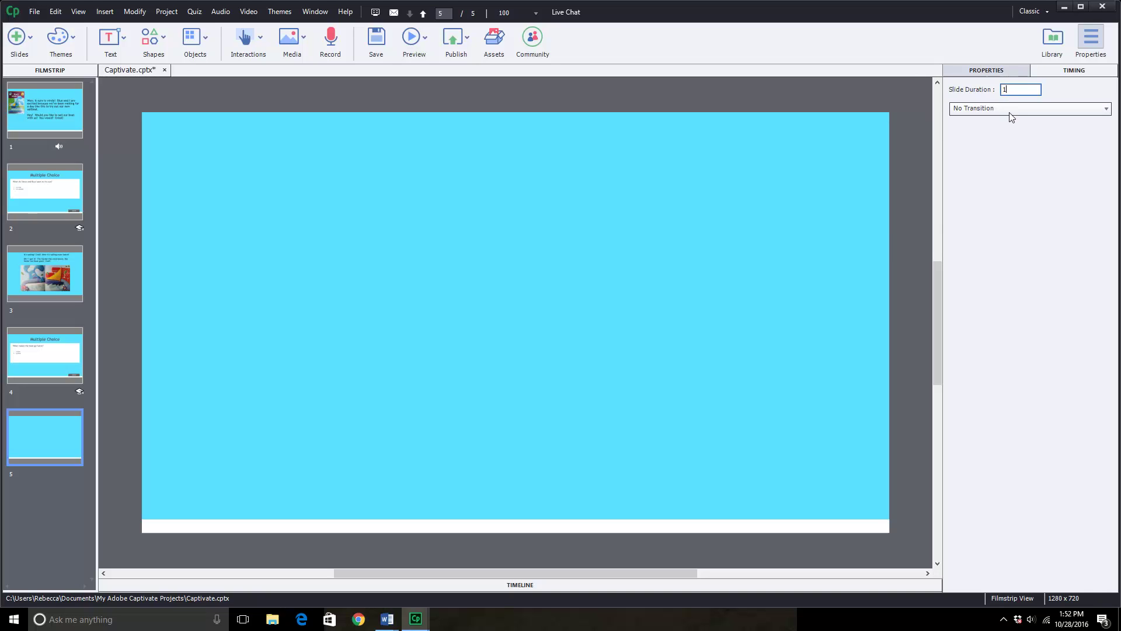
pyautogui.write('10')
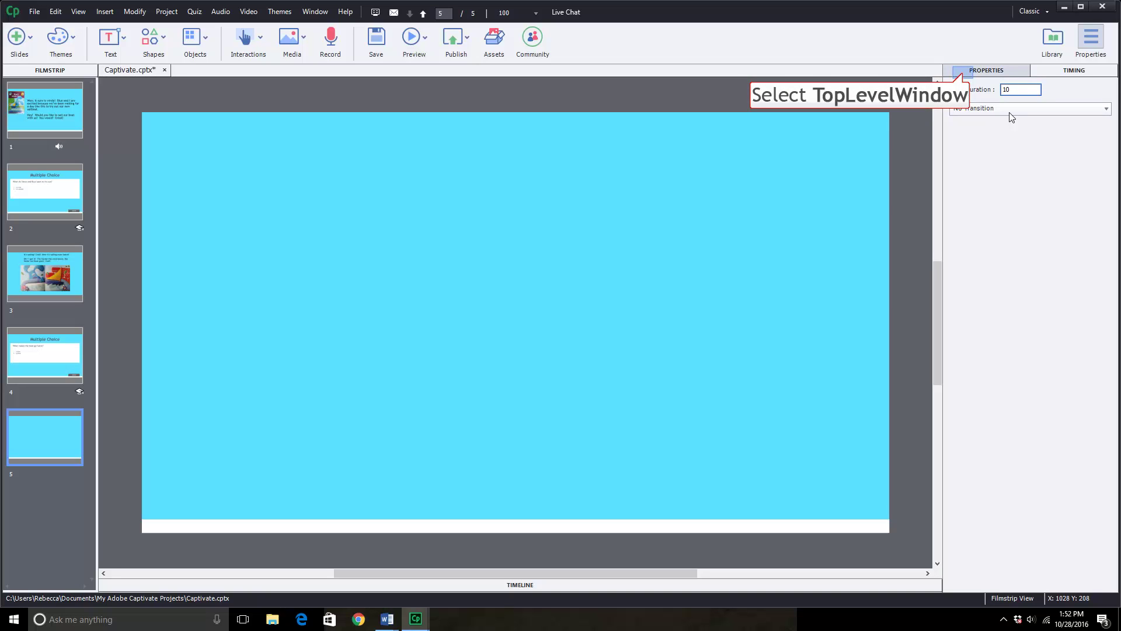
pyautogui.click(964, 75)
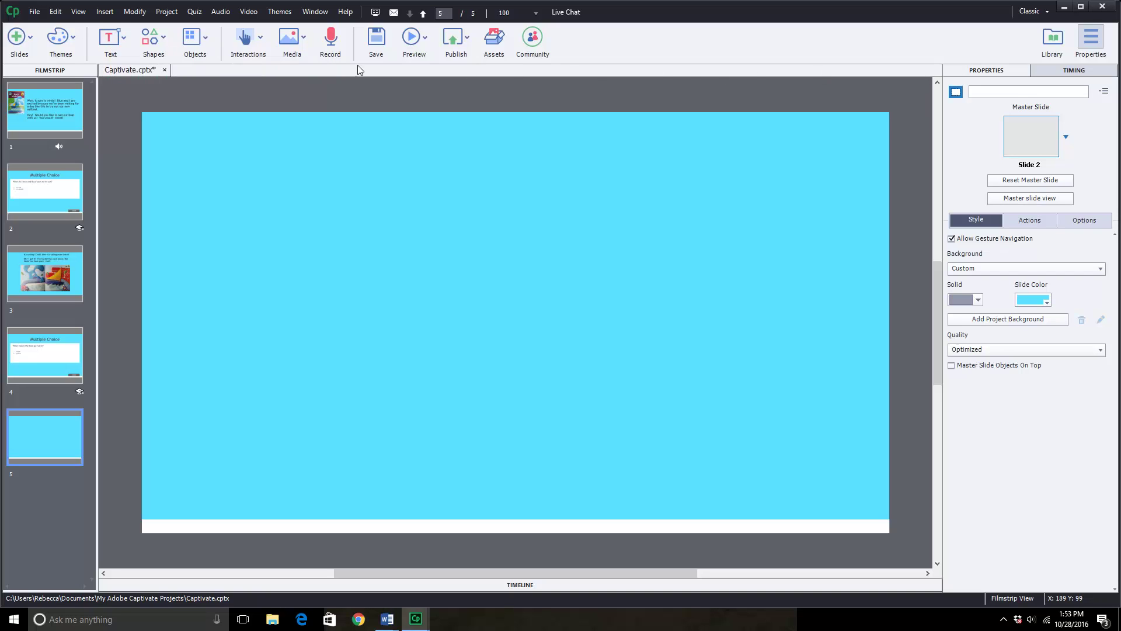
# Add an enlarged caption on slide 5 reading 'Uh-oh, it looks like showvel is having a little tourble bilding his sand castle with'.
pyautogui.click(118, 43)
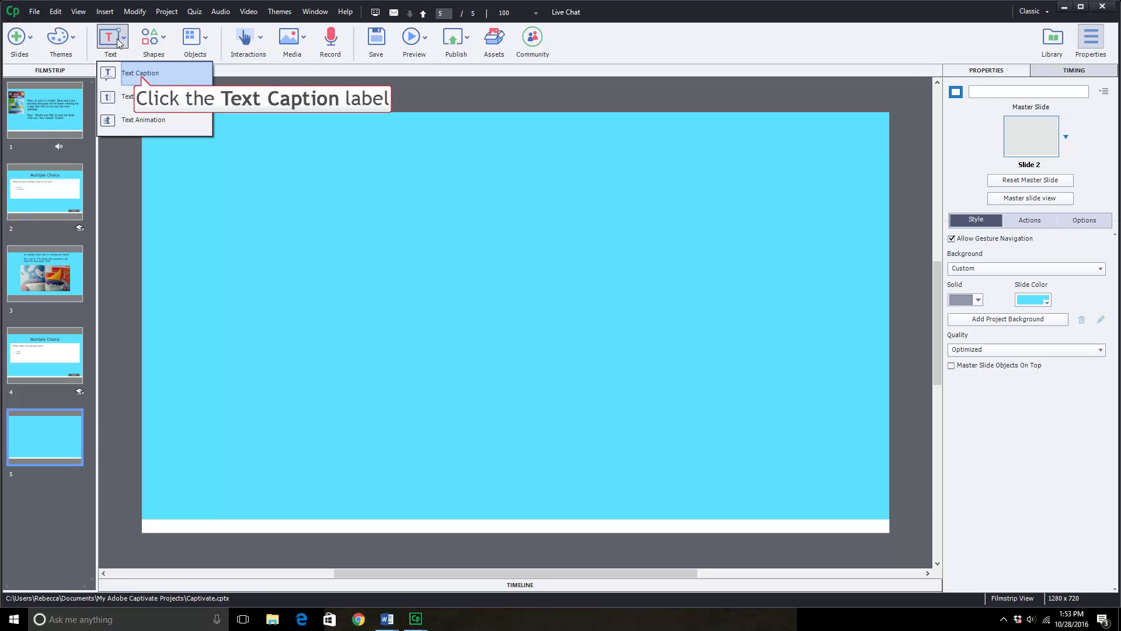
pyautogui.click(141, 74)
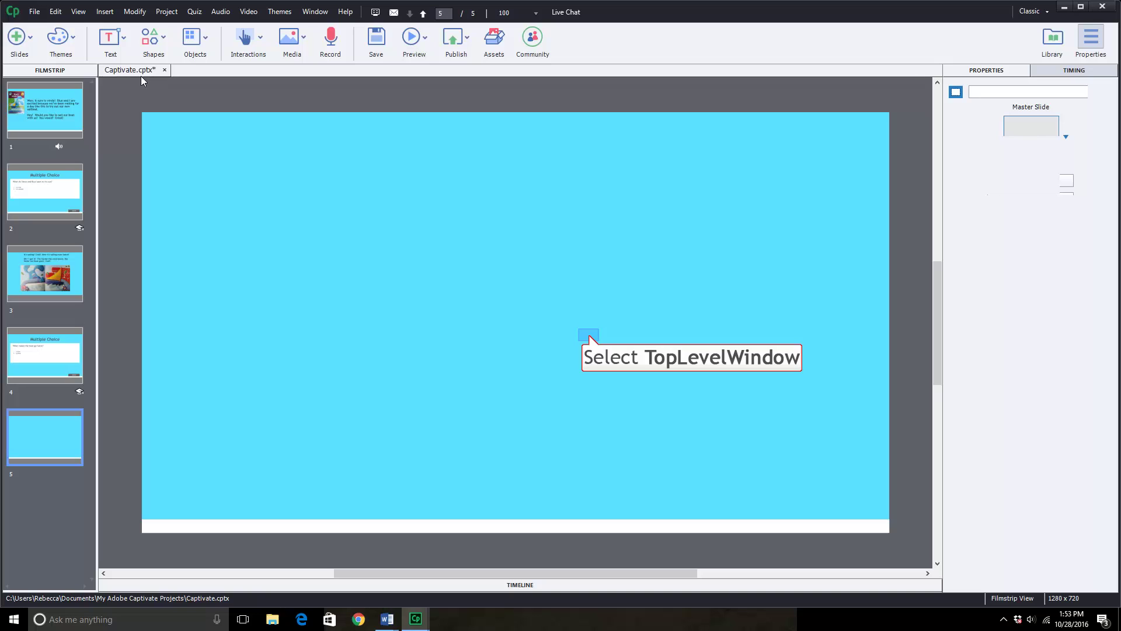
pyautogui.click(589, 334)
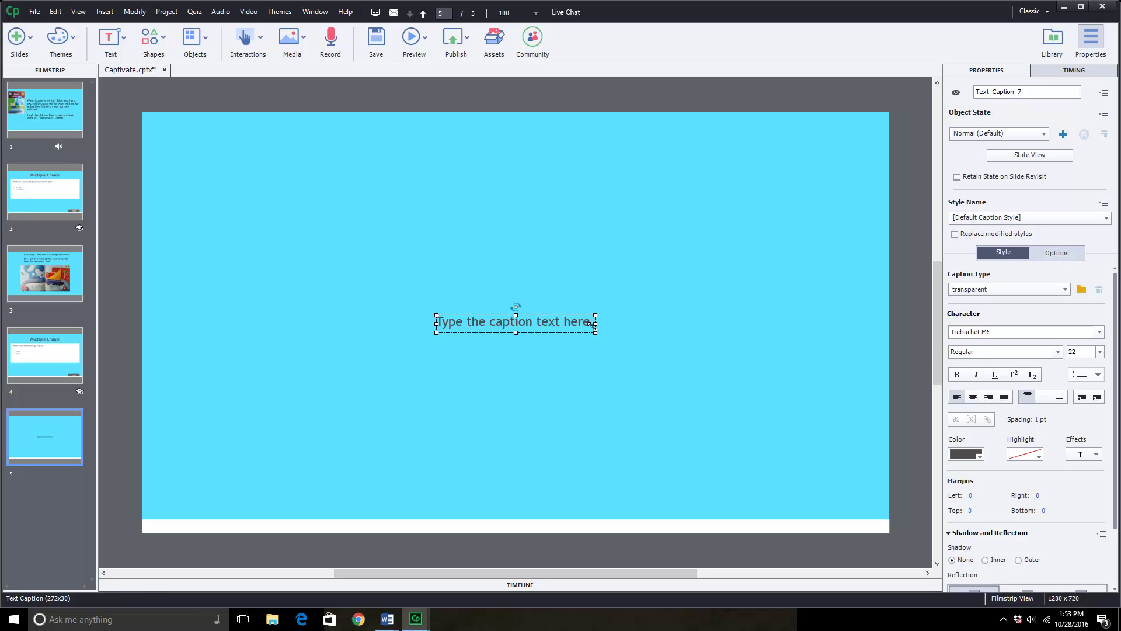
pyautogui.moveTo(594, 330); pyautogui.dragTo(855, 444)
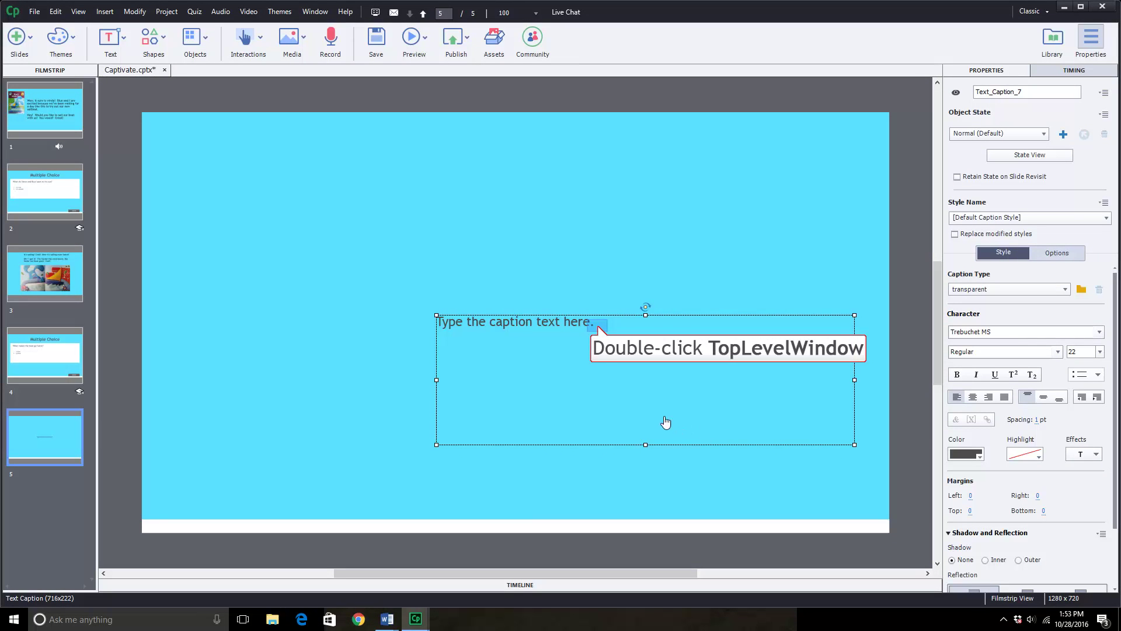
pyautogui.doubleClick(598, 326)
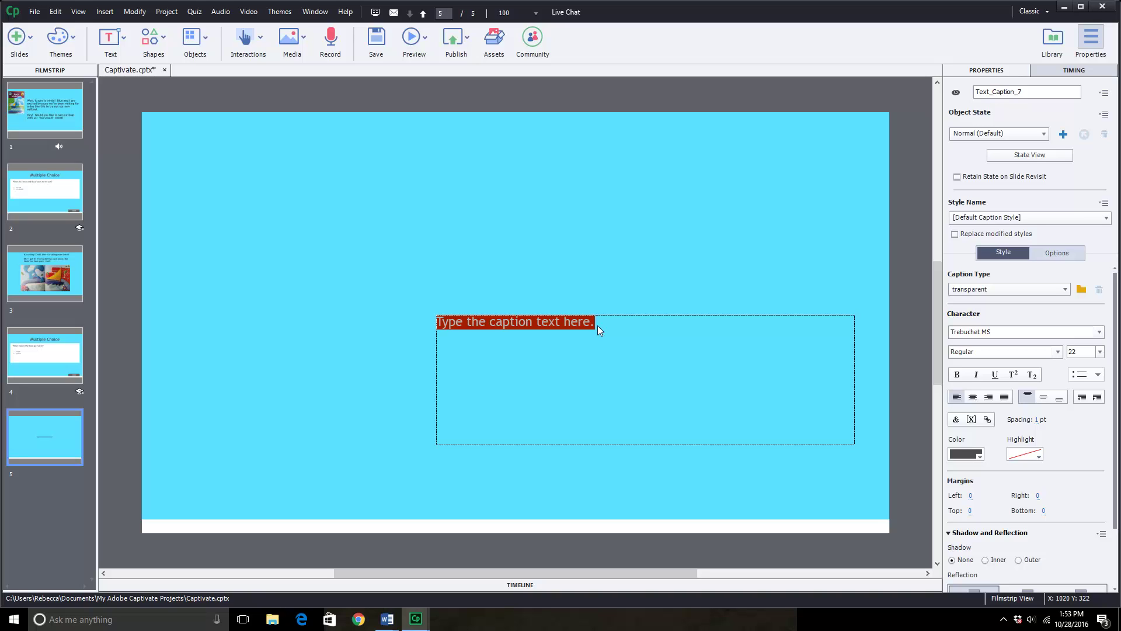
pyautogui.write('Uh')
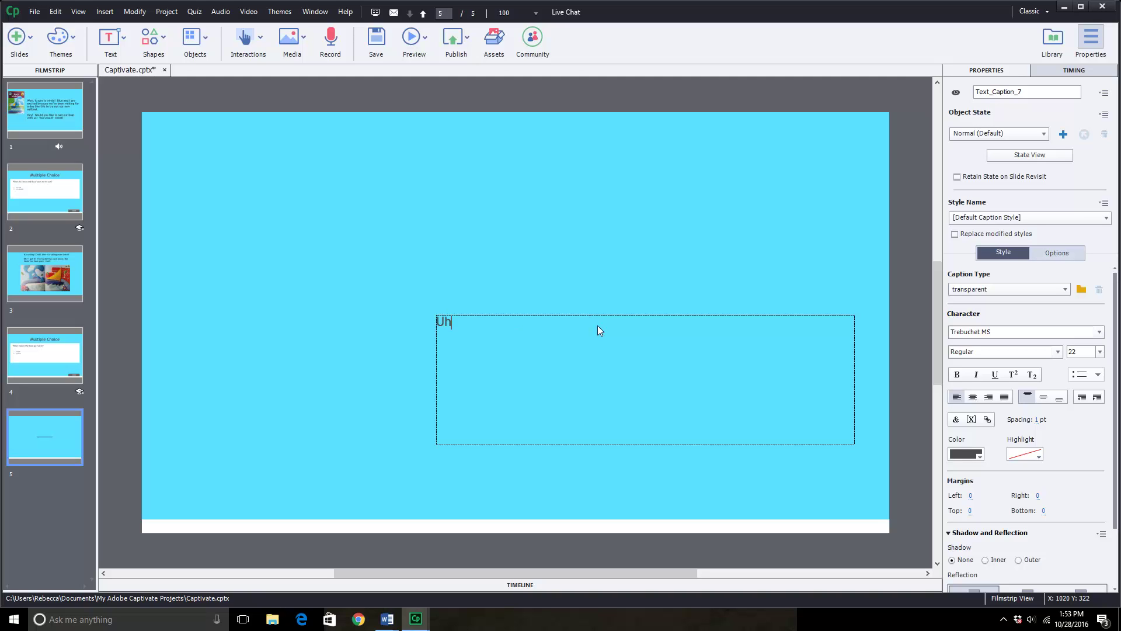
pyautogui.write('-oh, it looks like showvel is having a little tourble bilding his sand castle')
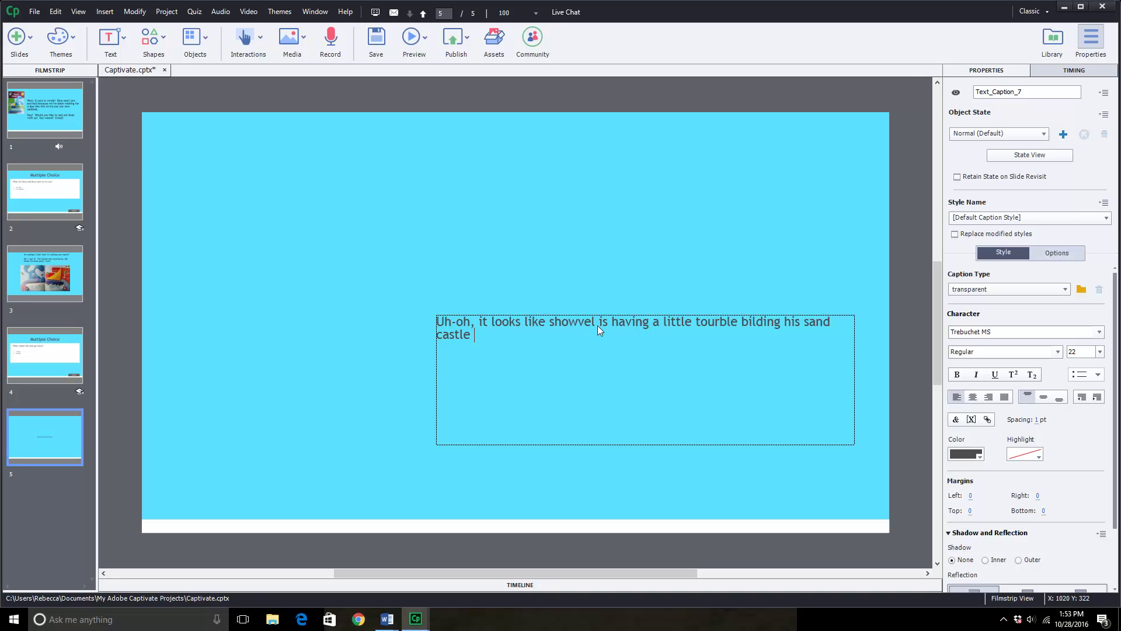
pyautogui.write(' with all of this wind')
# Fix the typos in slide 5's first caption line, correcting 'showvel' to 'Shovel' and 'tourble' to 'trouble'.
pyautogui.press('BackSpace')
pyautogui.press('BackSpace')
pyautogui.write('v')
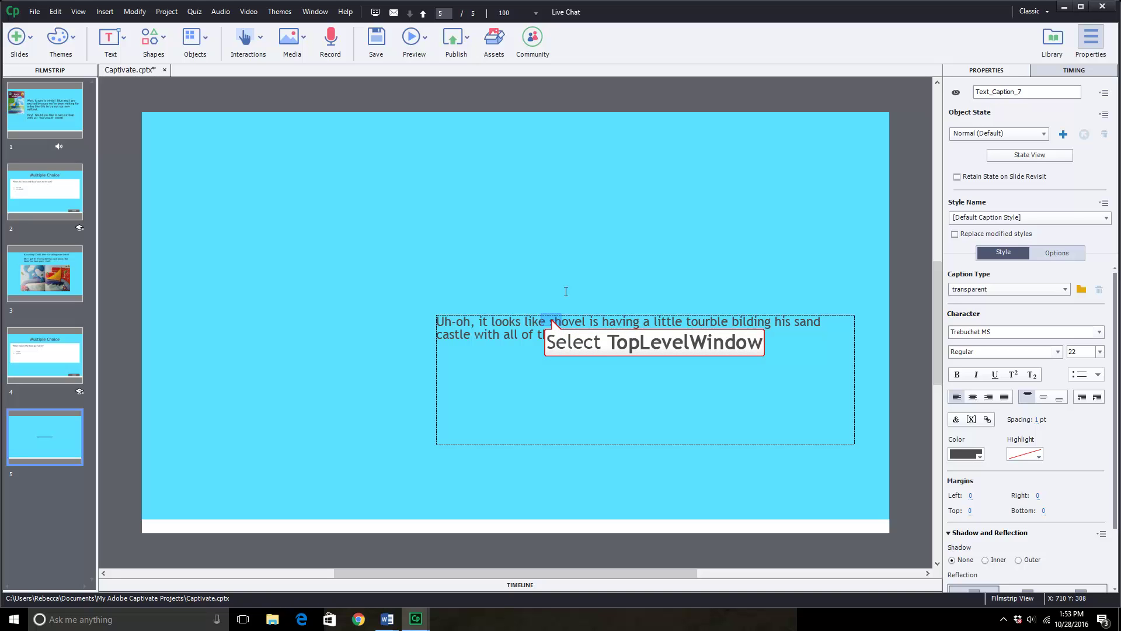
pyautogui.click(552, 322)
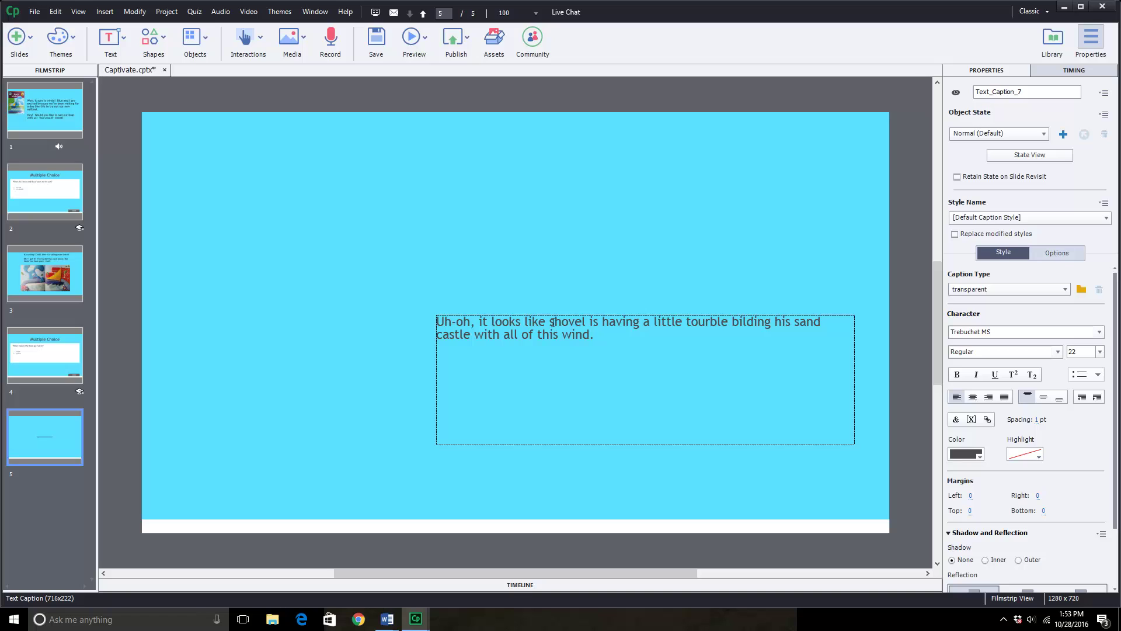
pyautogui.press('BackSpace')
pyautogui.write('S')
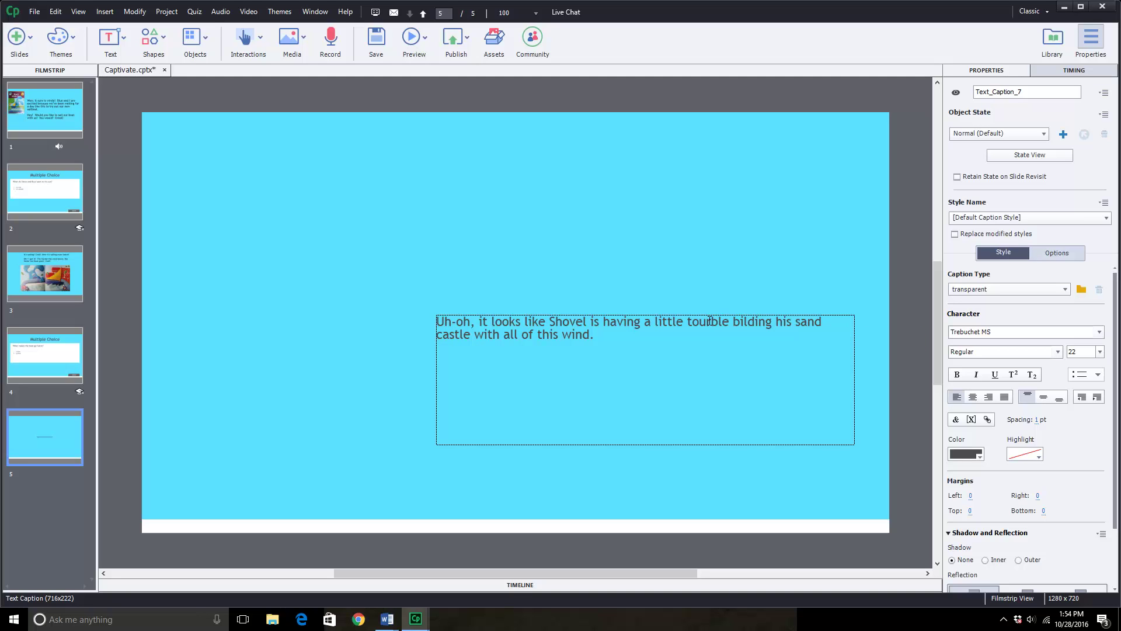
pyautogui.click(711, 320)
pyautogui.press('BackSpace')
pyautogui.press('BackSpace')
pyautogui.press('Right')
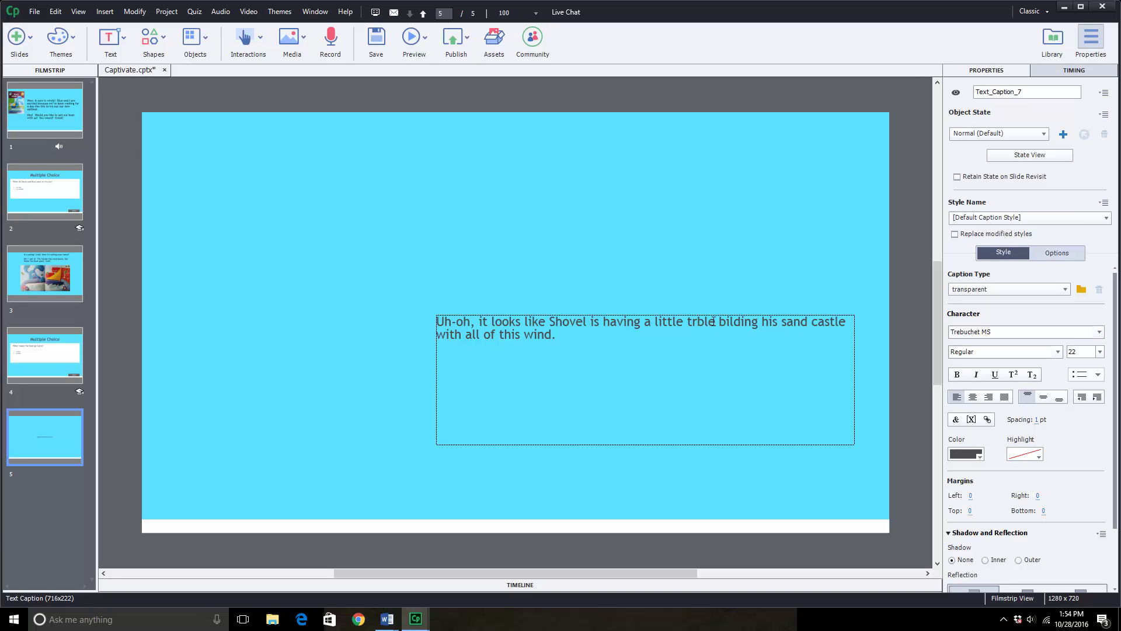
pyautogui.write('ou')
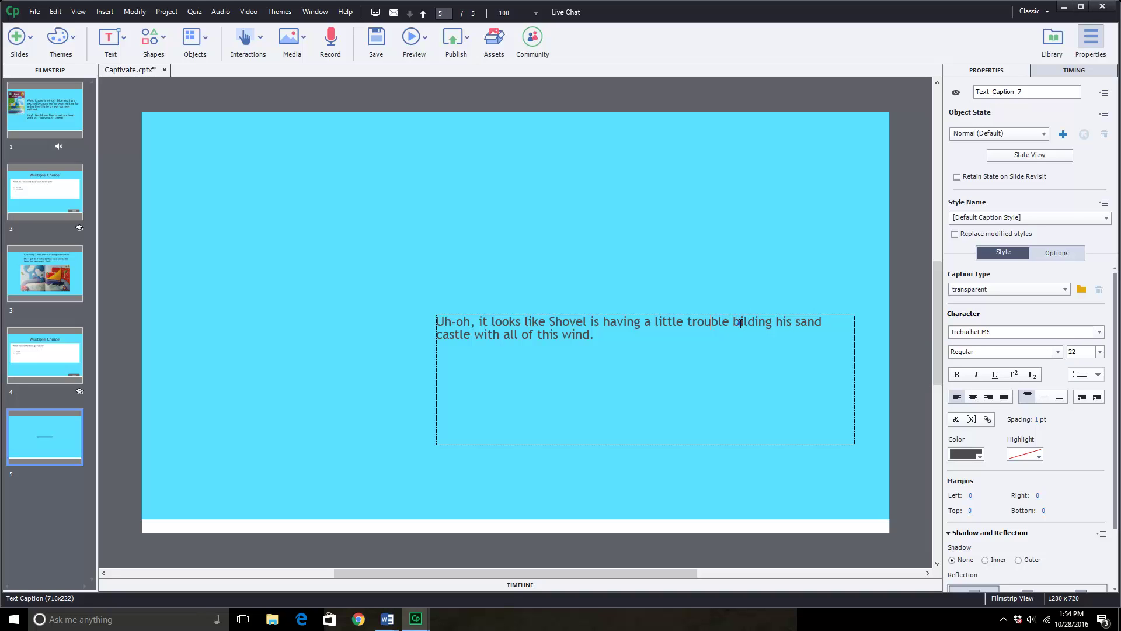
pyautogui.write('u')
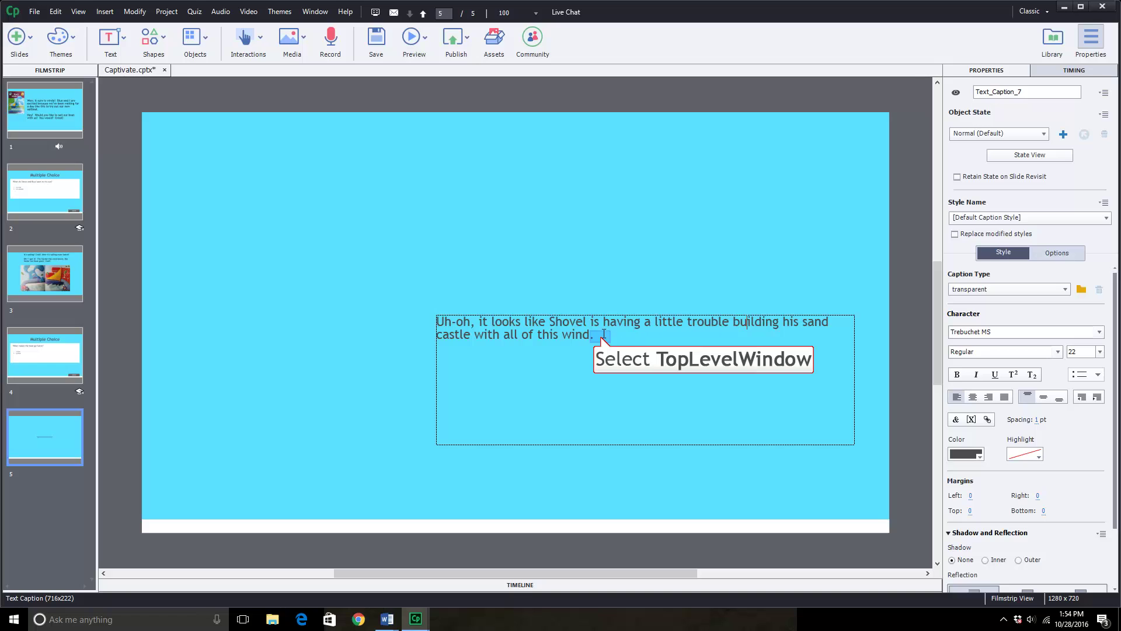
pyautogui.press('Return')
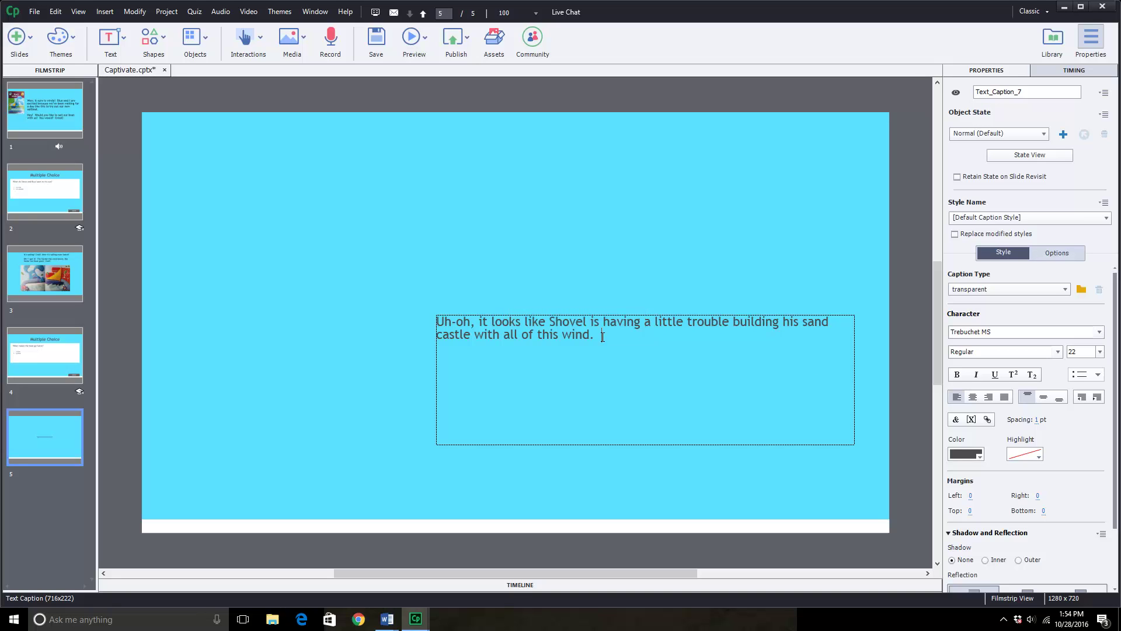
# Add three caption lines: the sand blowing away, Pail's water idea, and 'Good thinking, Pail!'.
pyautogui.press('Return')
pyautogui.write('The wind keeps blowing the sand away')
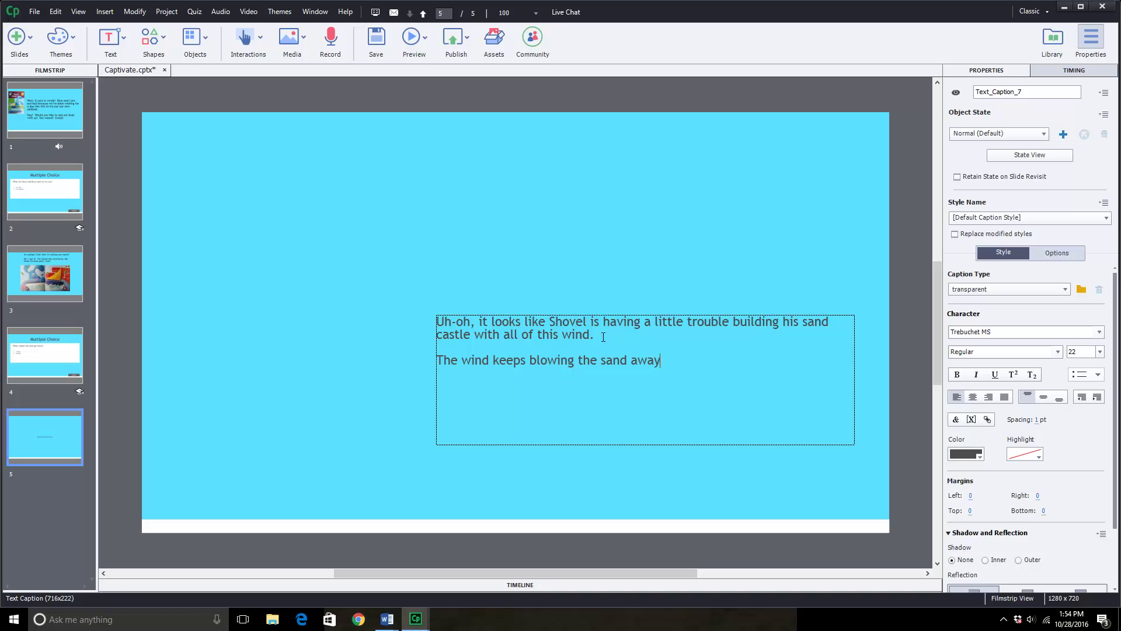
pyautogui.write('!')
pyautogui.press('Return')
pyautogui.press('Return')
pyautogui.write('Hey, Shovel!  If I put some')
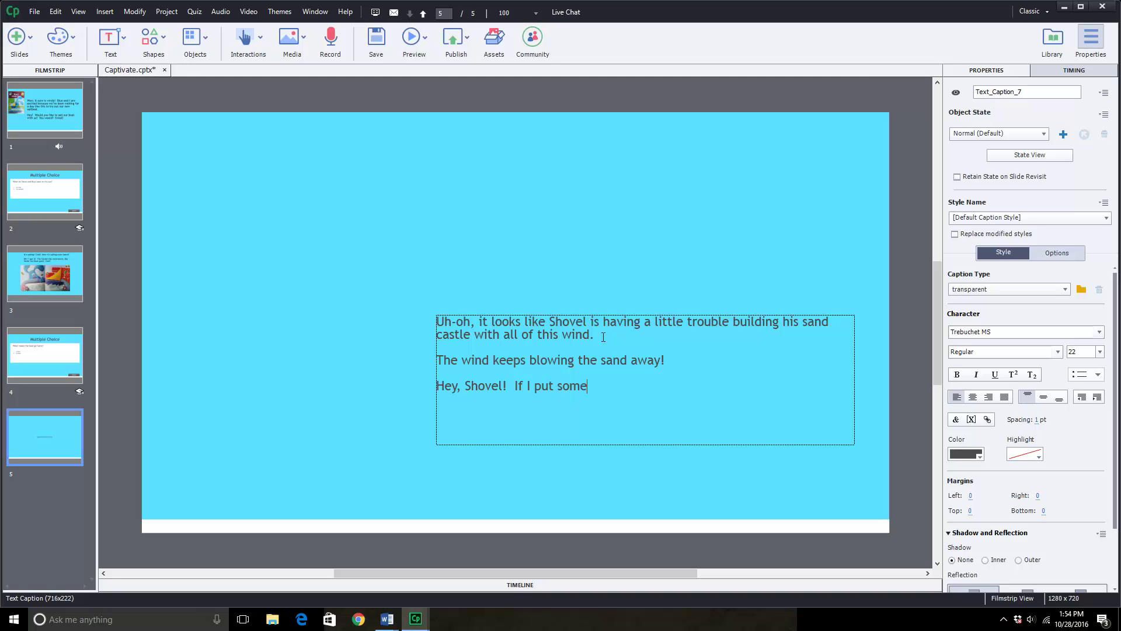
pyautogui.write(' water on the sand, maybe')
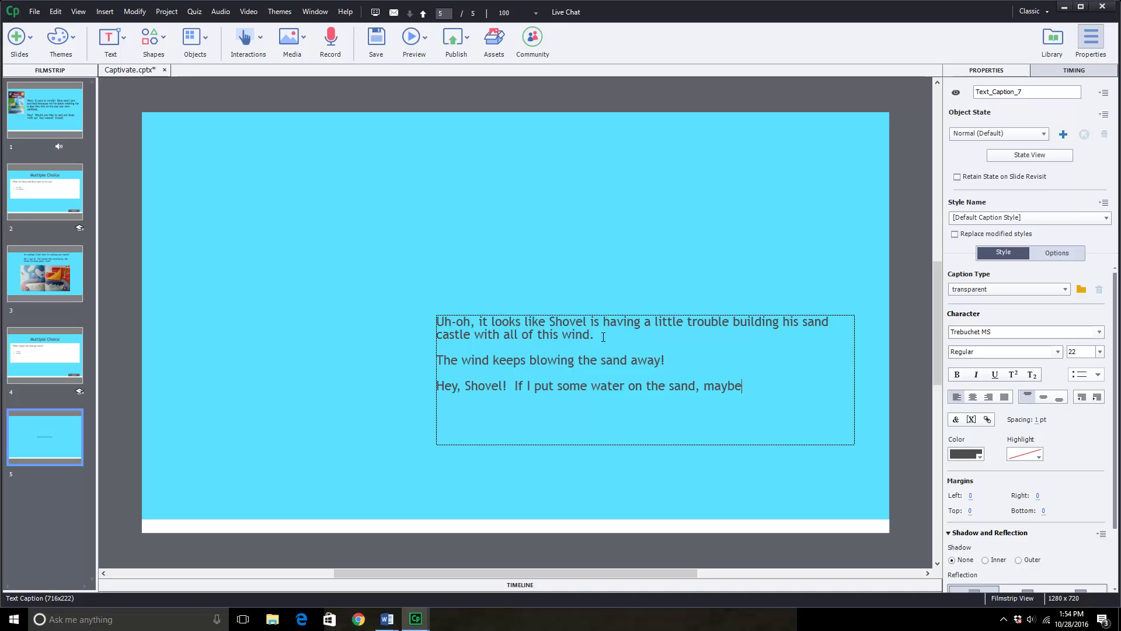
pyautogui.write(" it won't blow away")
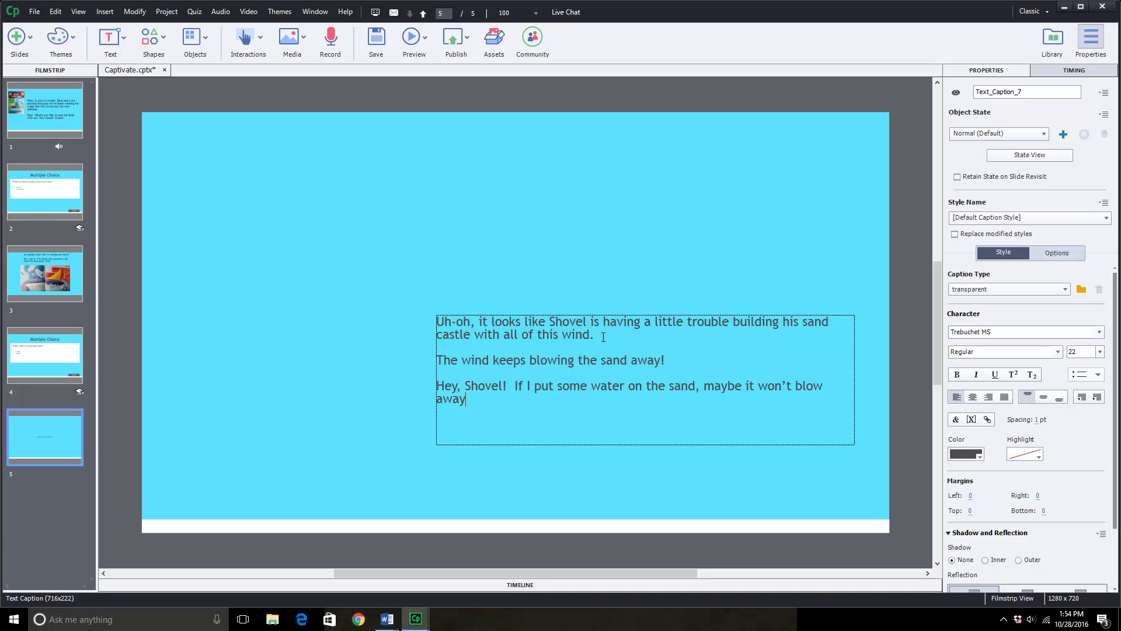
pyautogui.write('.')
pyautogui.press('Return')
pyautogui.press('Return')
pyautogui.write('T')
pyautogui.press('BackSpace')
pyautogui.write('Good thinking, Pail!!')
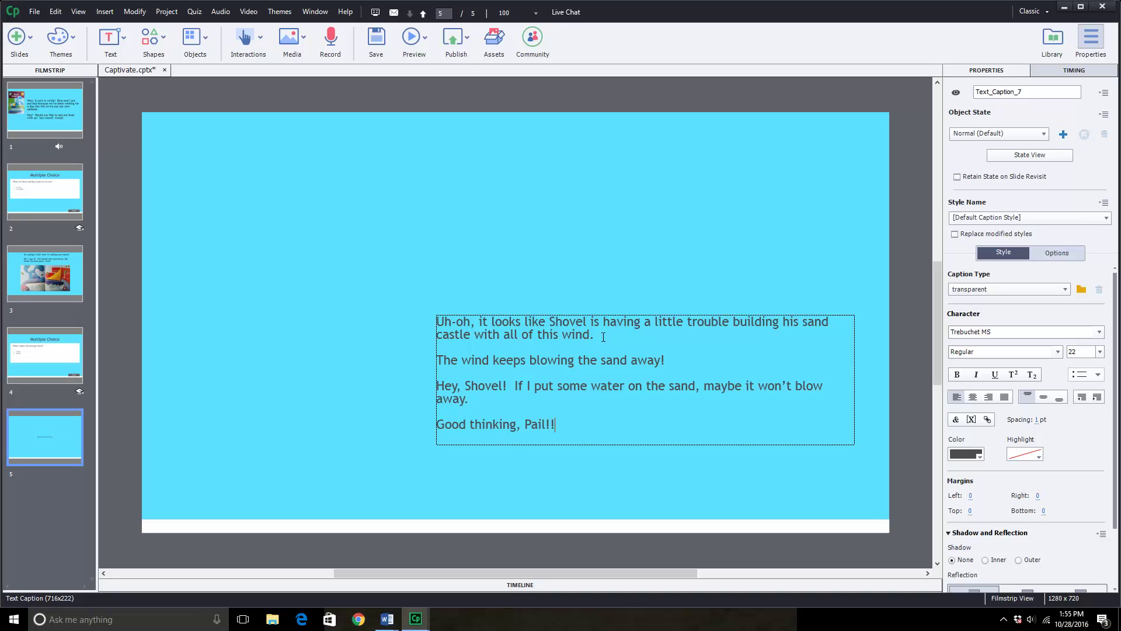
pyautogui.press('BackSpace')
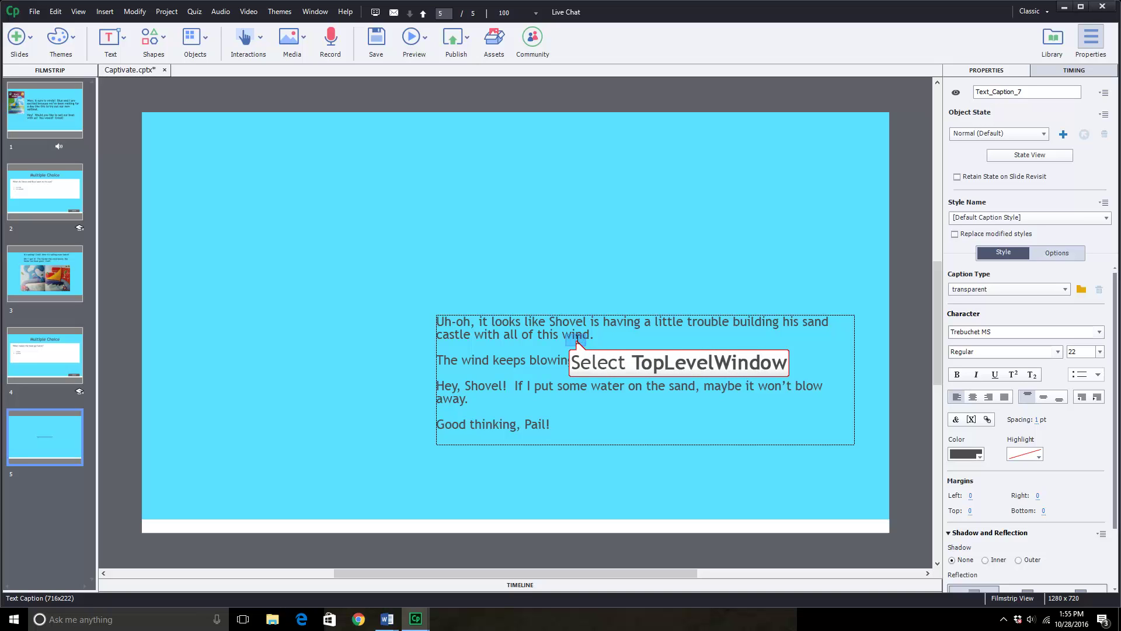
# Move the story caption from the lower middle up to the top of slide 5.
pyautogui.click(578, 286)
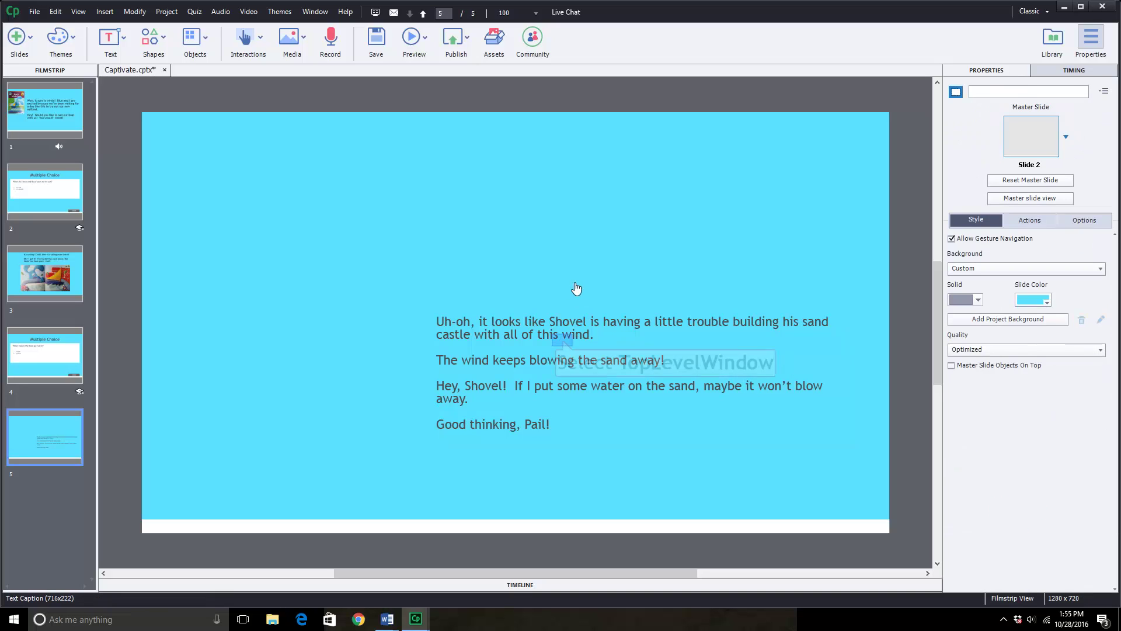
pyautogui.click(564, 346)
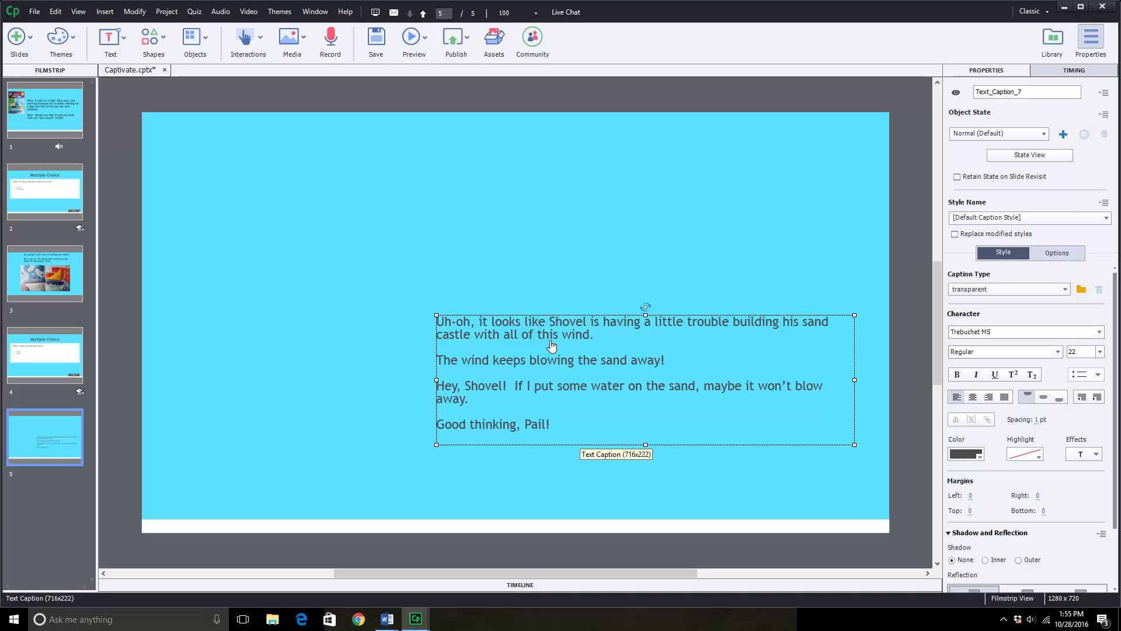
pyautogui.moveTo(521, 349); pyautogui.dragTo(475, 173)
pyautogui.doubleClick(516, 254)
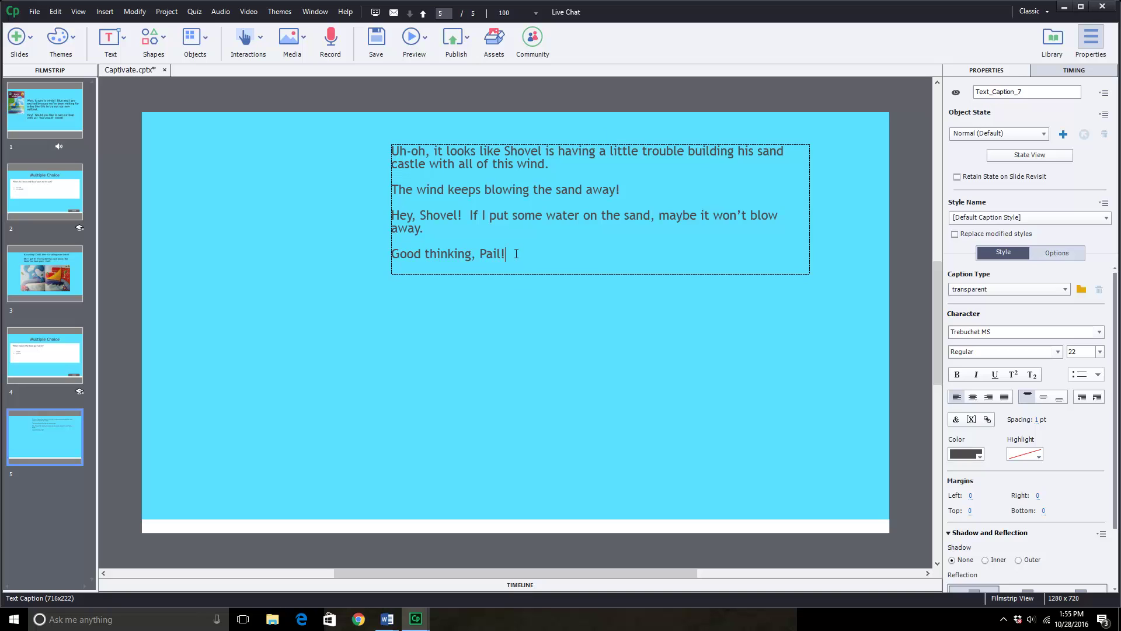
# Select the caption's story text and change its font size from 22 to 24 points.
pyautogui.moveTo(516, 255); pyautogui.dragTo(392, 150)
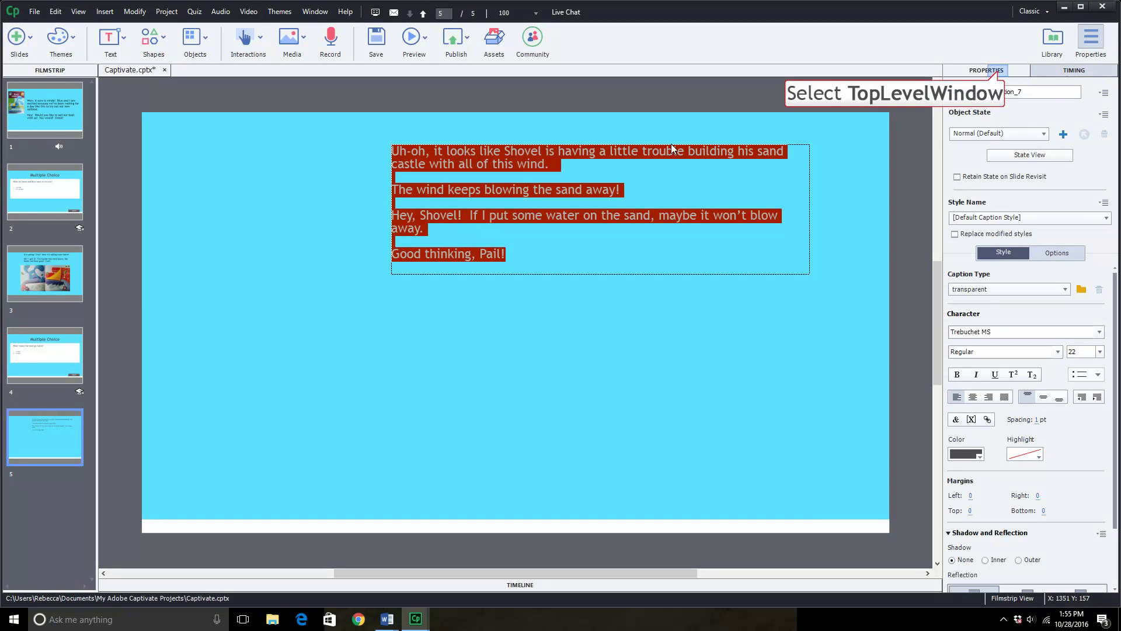
pyautogui.click(1087, 378)
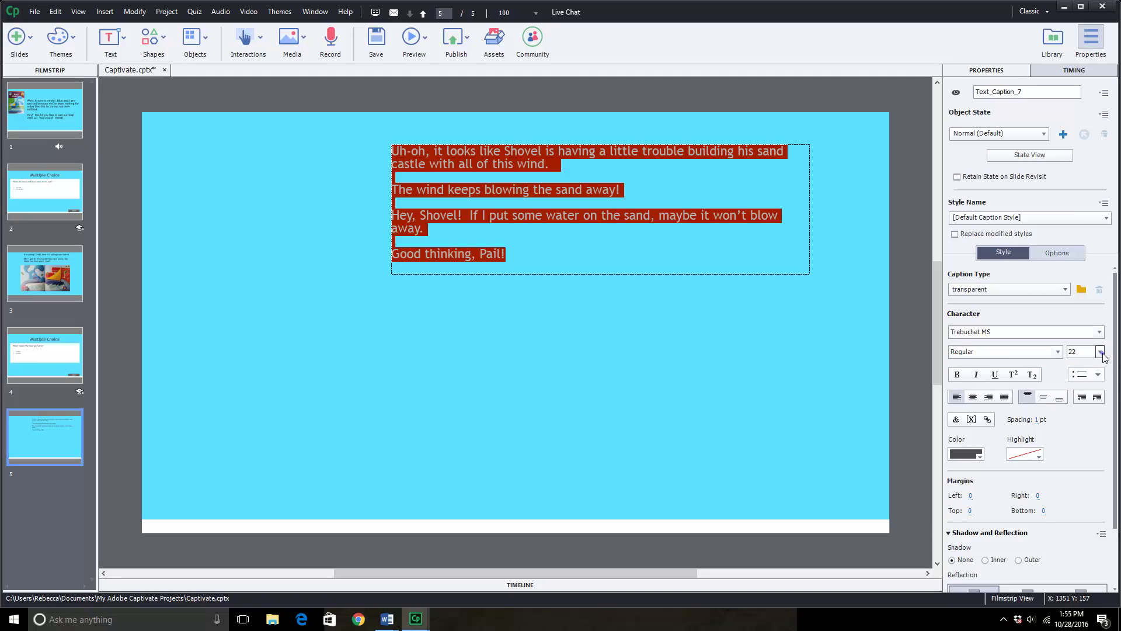
pyautogui.click(1102, 353)
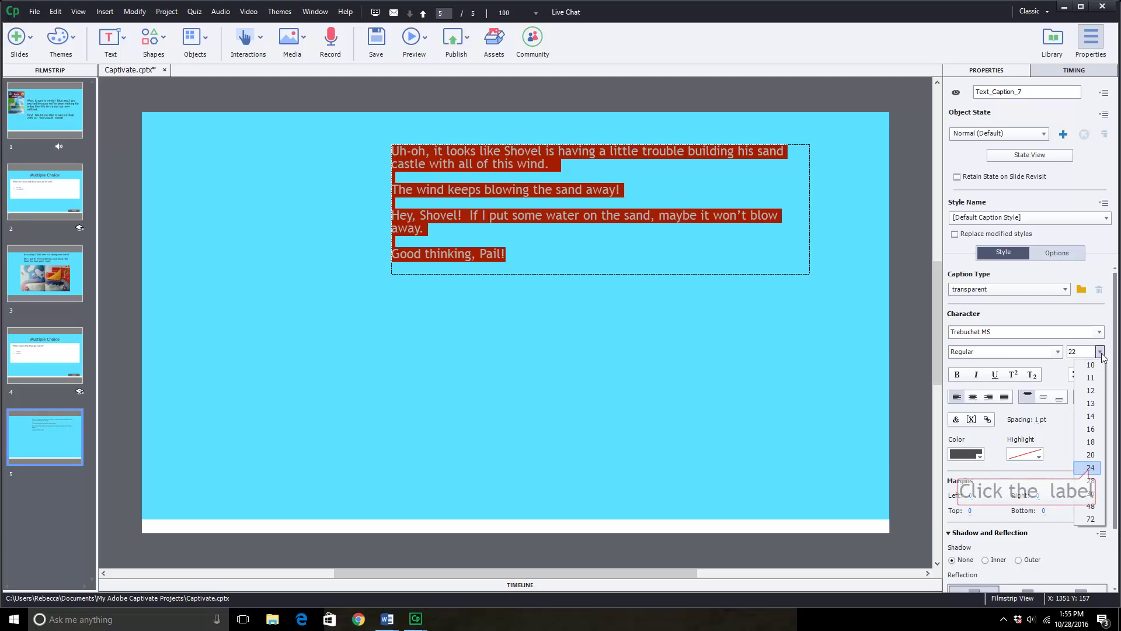
pyautogui.click(1091, 468)
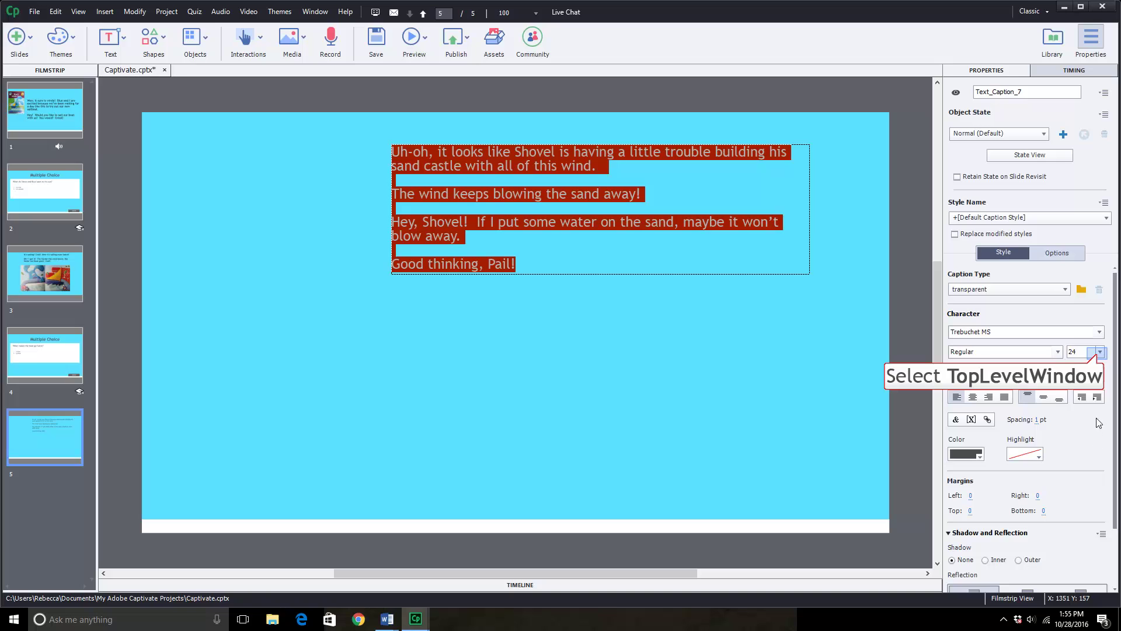
pyautogui.click(1100, 353)
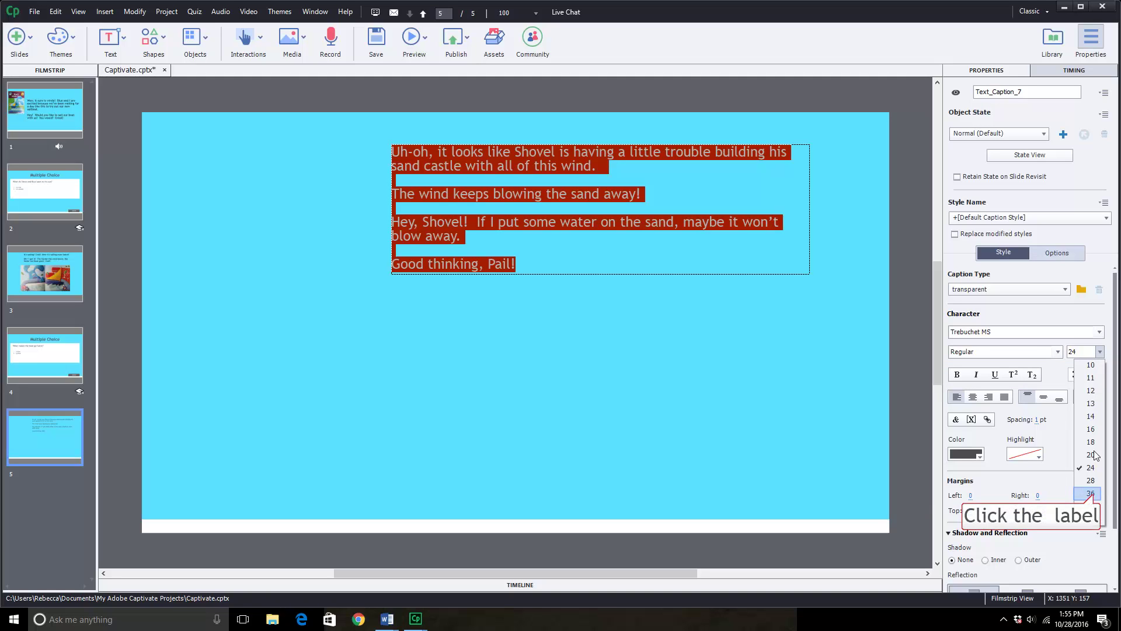
# Set the caption text to 36 points and enlarge its box to show all four paragraphs.
pyautogui.click(1091, 493)
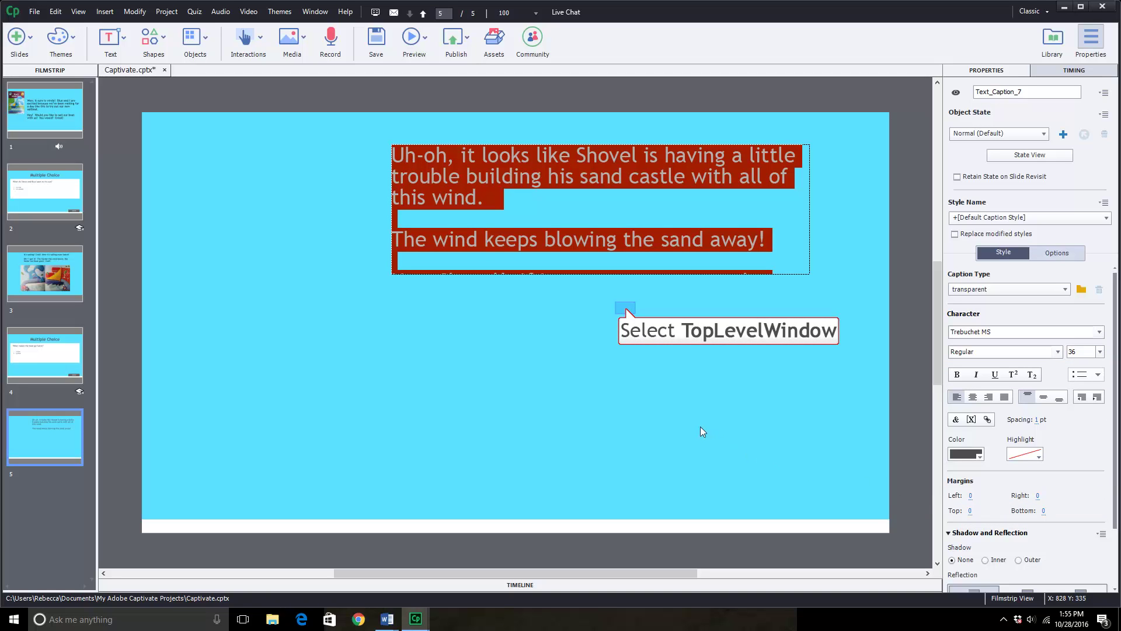
pyautogui.doubleClick(626, 309)
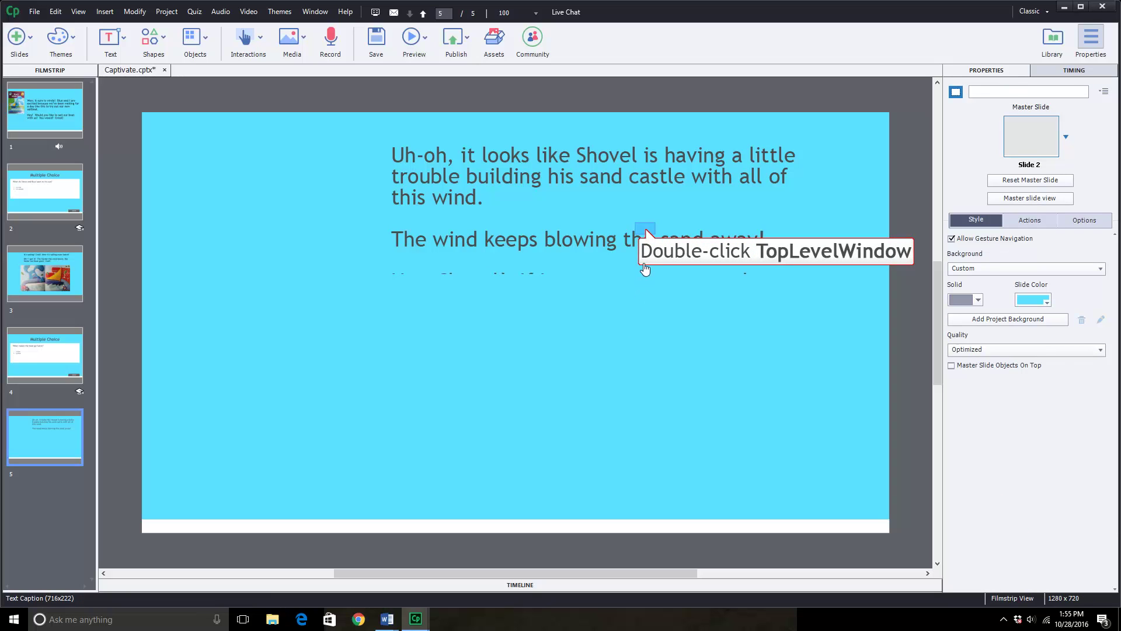
pyautogui.doubleClick(647, 232)
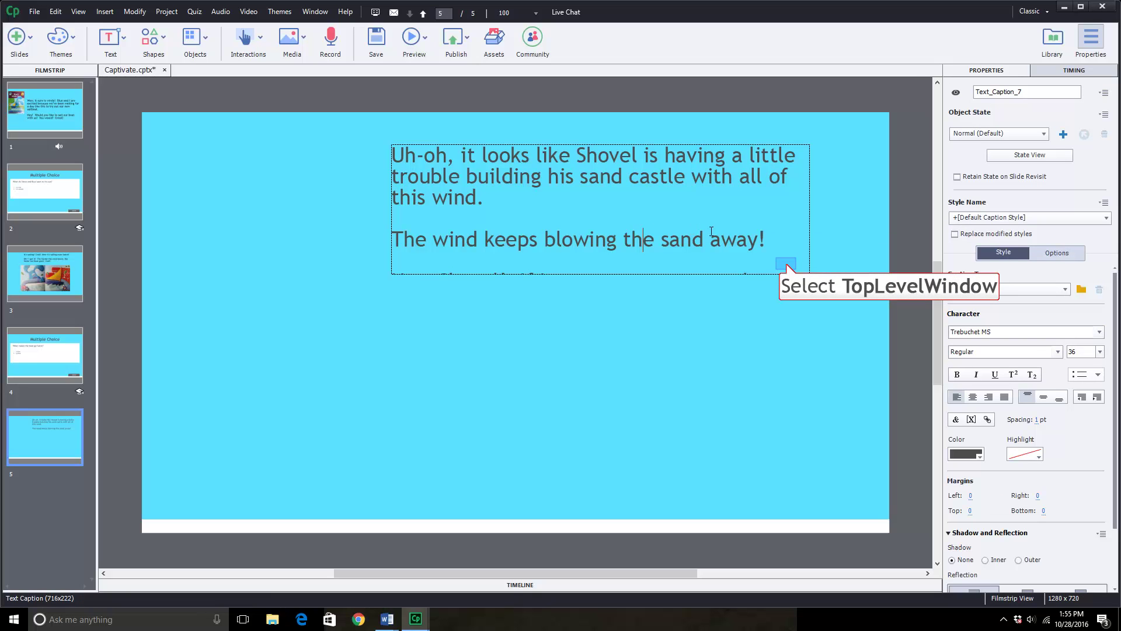
pyautogui.click(777, 315)
pyautogui.click(783, 260)
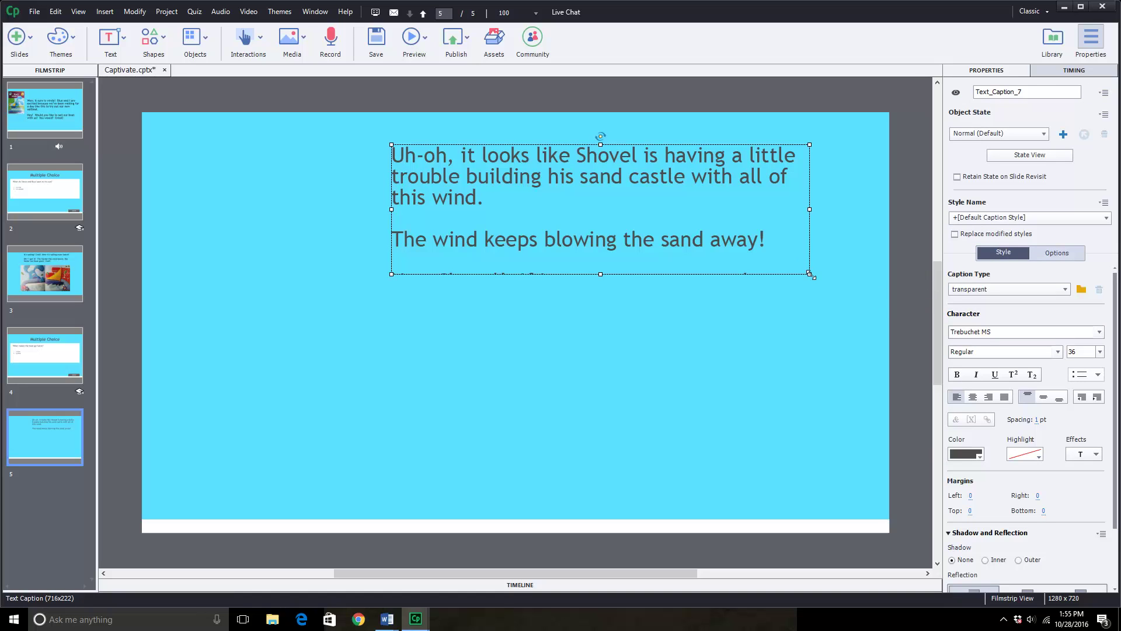
pyautogui.moveTo(810, 273); pyautogui.dragTo(879, 349)
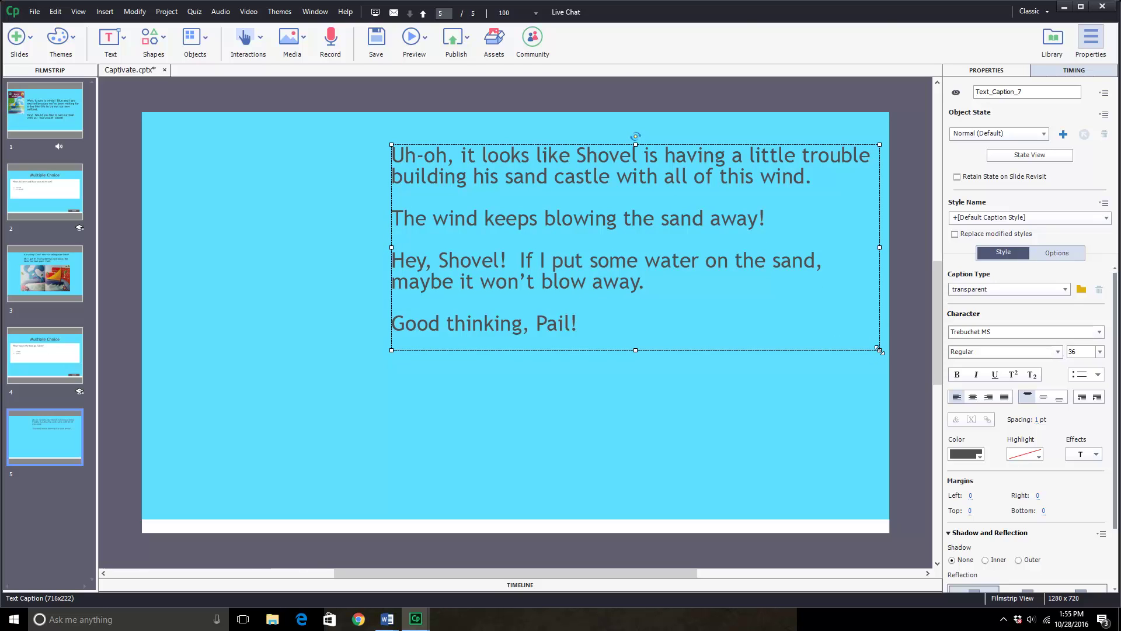
pyautogui.moveTo(880, 350); pyautogui.dragTo(880, 349)
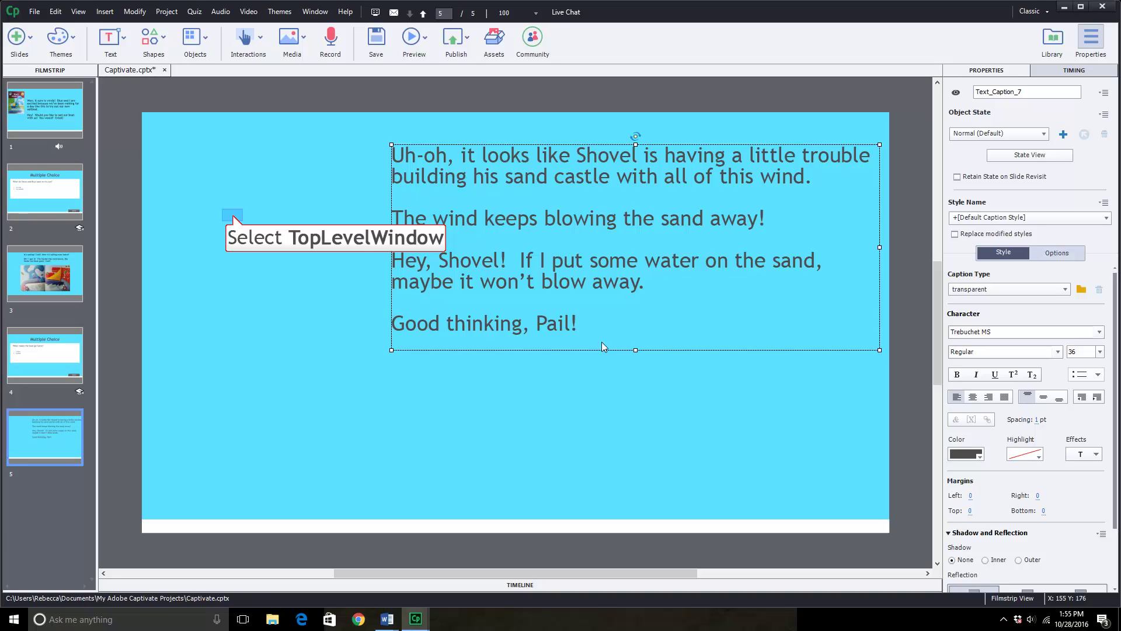
pyautogui.click(233, 216)
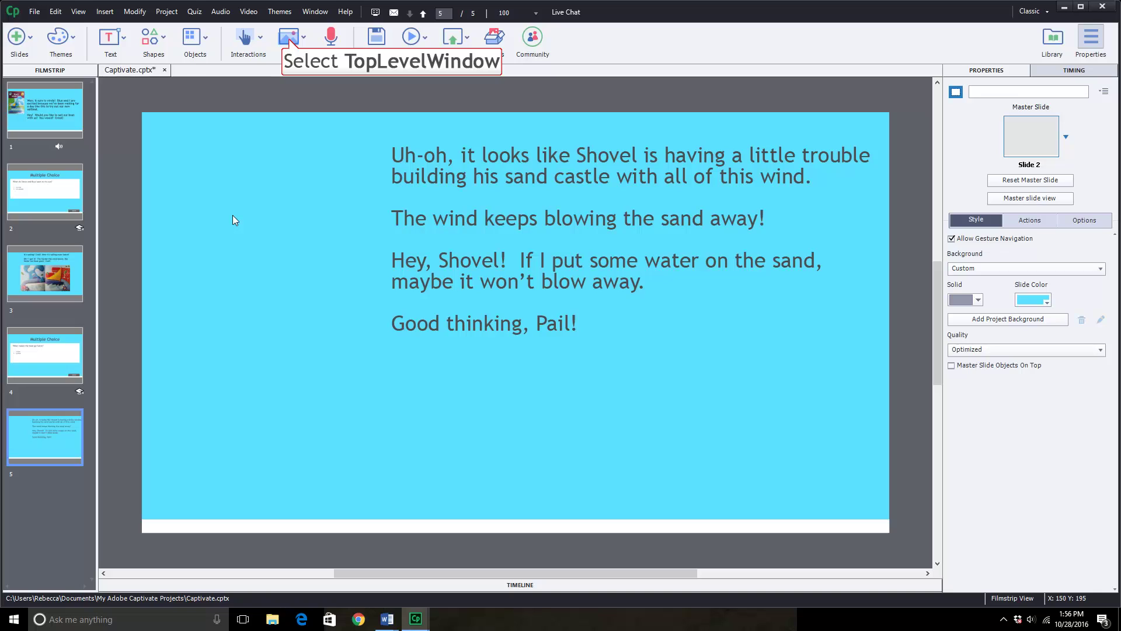
# Insert the photo 20161027_141335 (2).jpg on slide 5 and fit it to the stage.
pyautogui.click(290, 41)
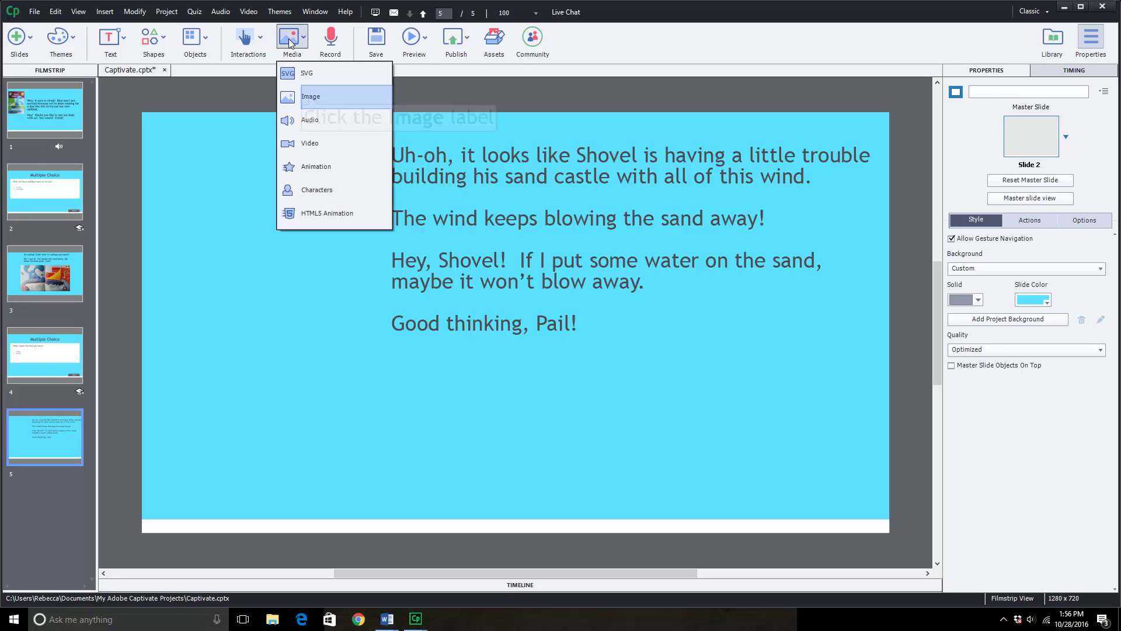
pyautogui.click(307, 92)
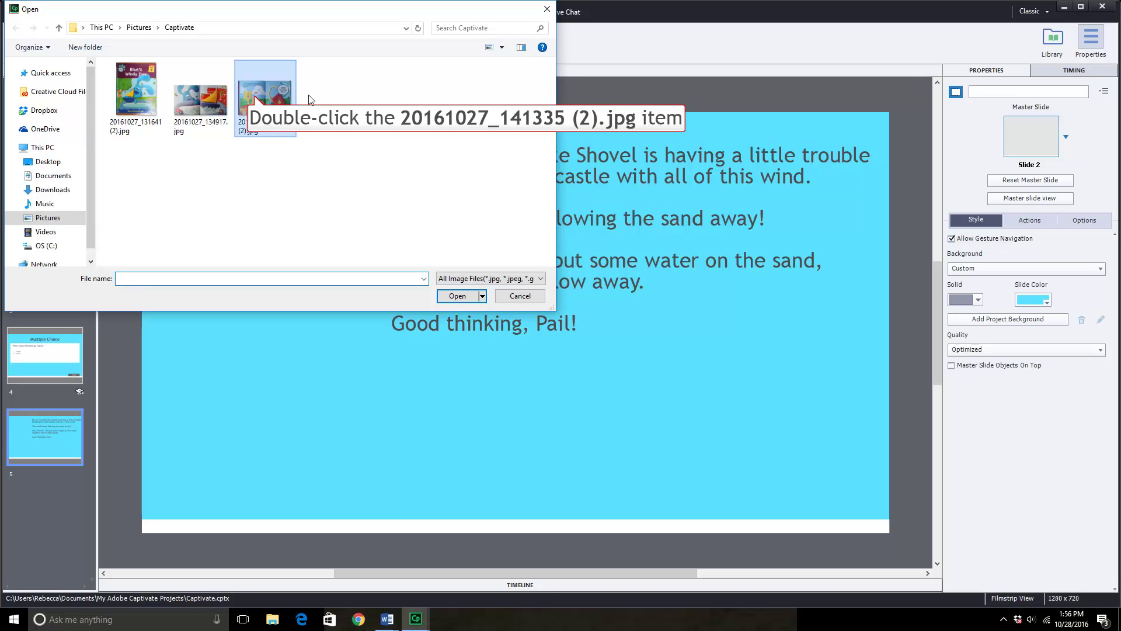
pyautogui.doubleClick(255, 99)
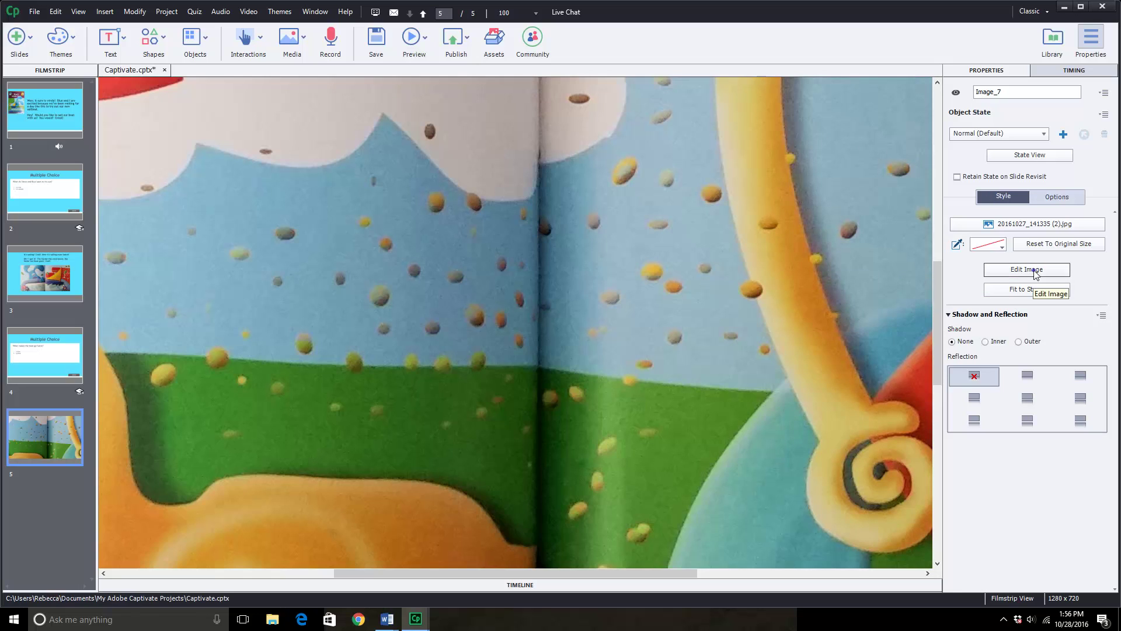
pyautogui.click(1035, 271)
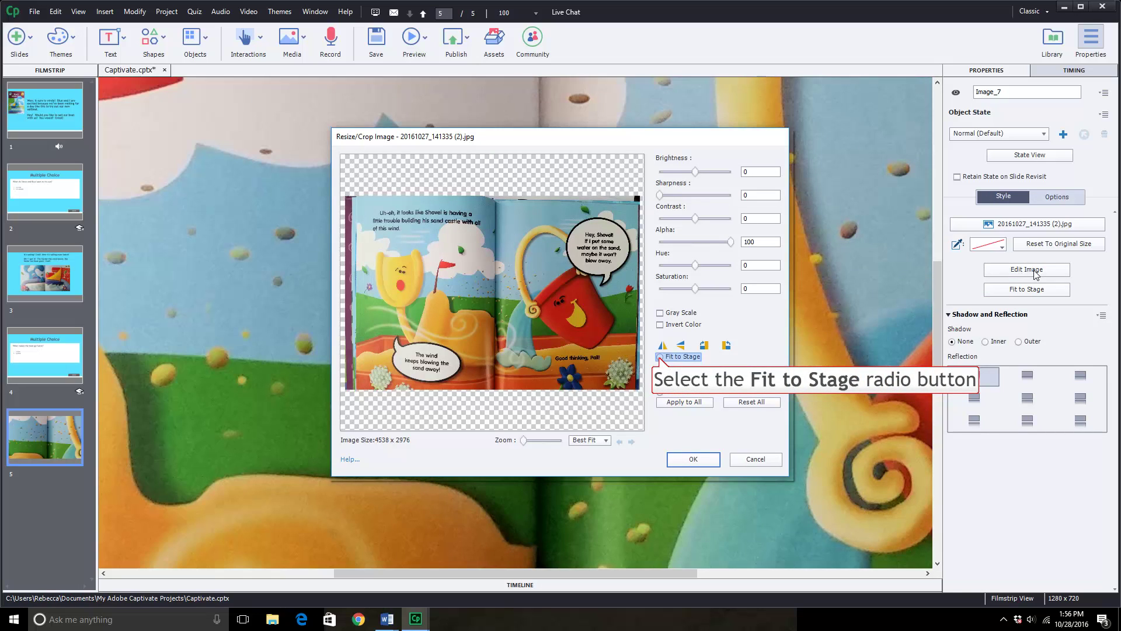
pyautogui.click(660, 357)
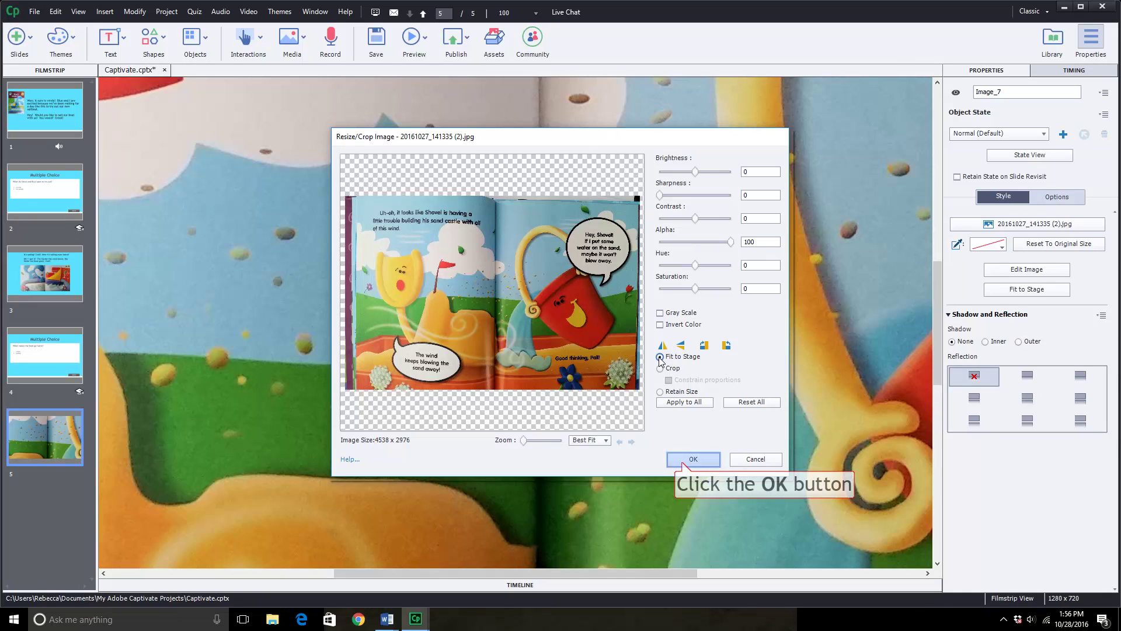
pyautogui.click(684, 462)
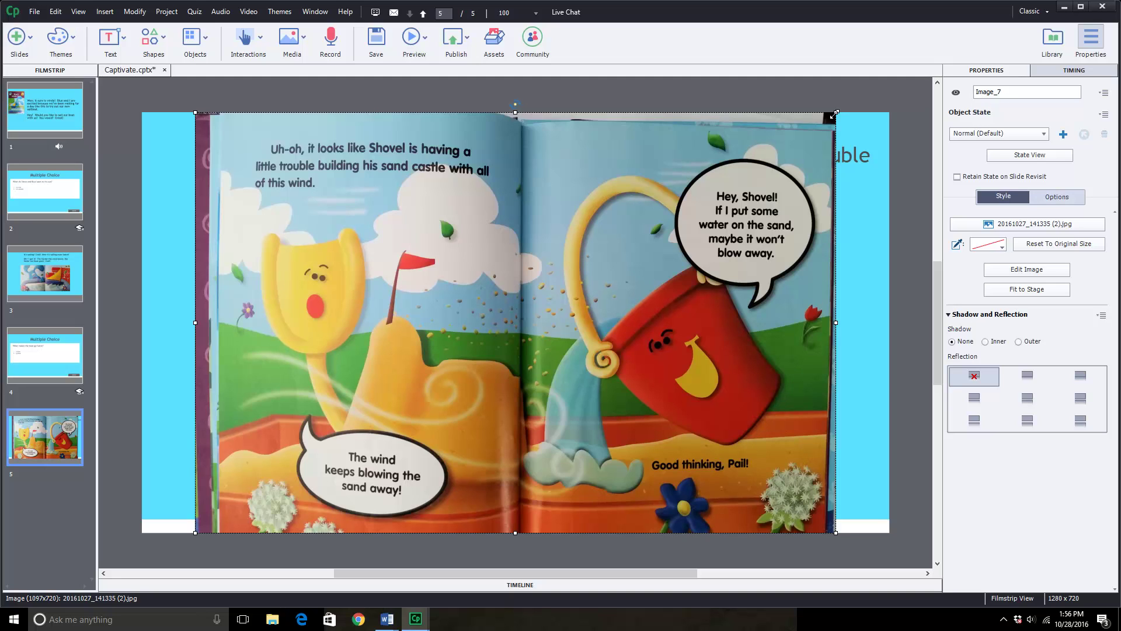
# Shrink the photo, then move the caption to the top-left and widen it across the slide.
pyautogui.moveTo(834, 114); pyautogui.dragTo(566, 356)
pyautogui.click(477, 202)
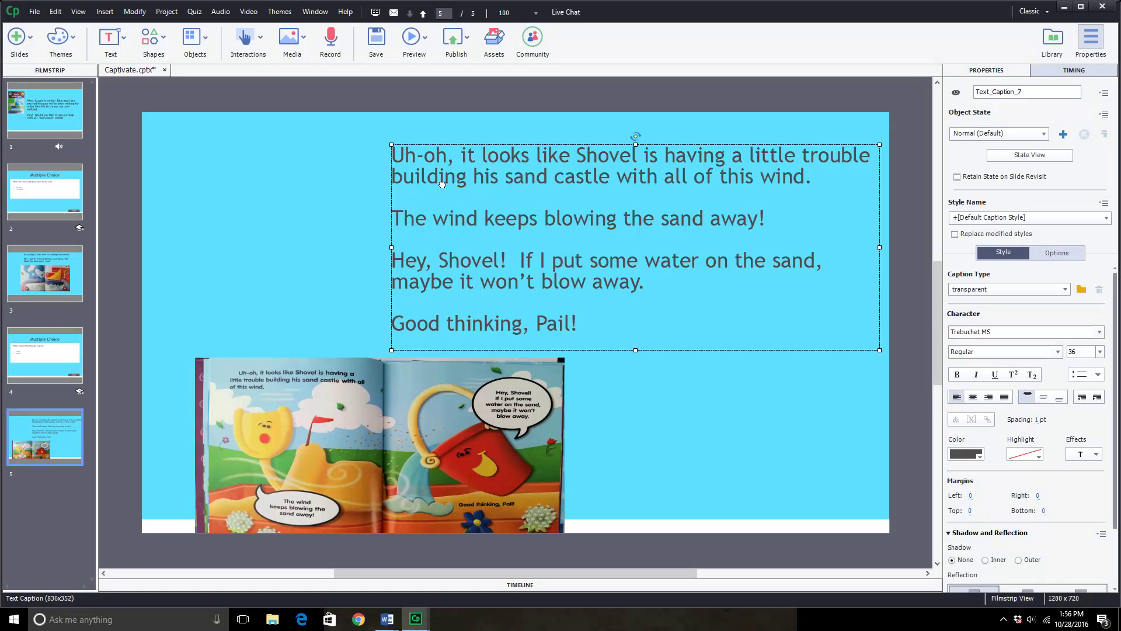
pyautogui.moveTo(477, 201); pyautogui.dragTo(235, 168)
pyautogui.moveTo(700, 290); pyautogui.dragTo(876, 296)
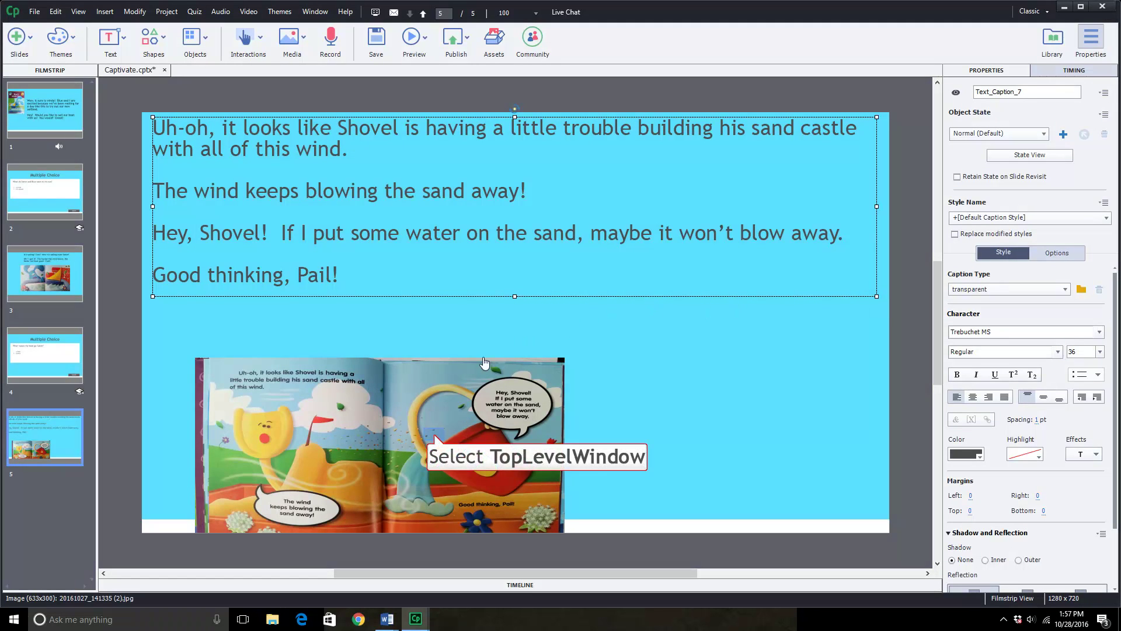
# Move the book-page photo up and right and enlarge it beneath the story text.
pyautogui.click(436, 440)
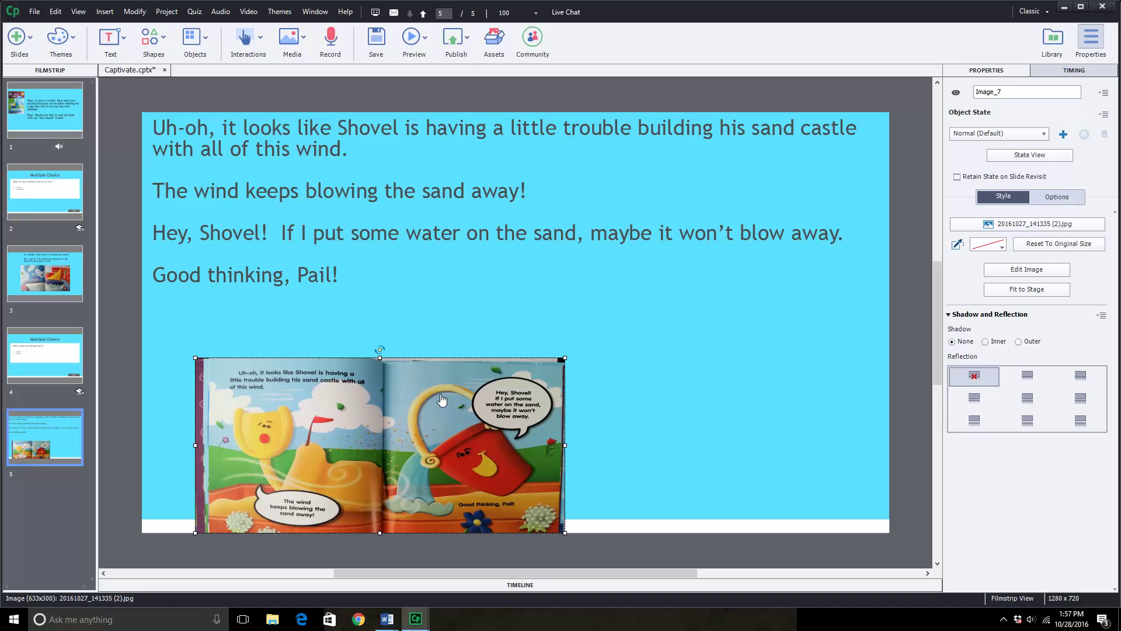
pyautogui.moveTo(442, 400); pyautogui.dragTo(600, 325)
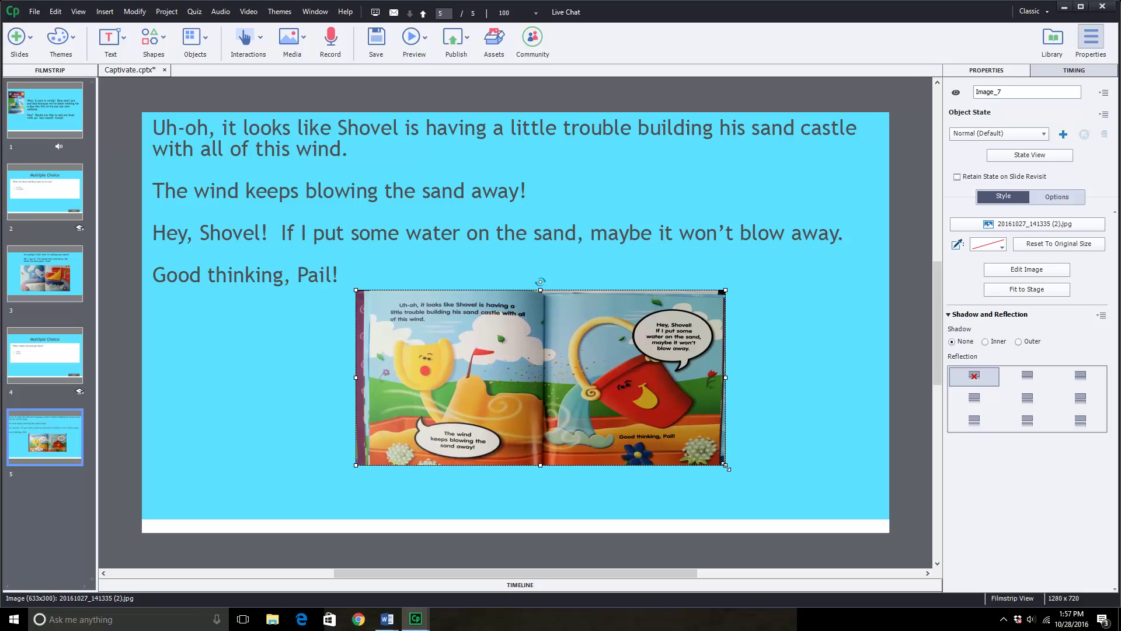
pyautogui.moveTo(726, 467); pyautogui.dragTo(795, 501)
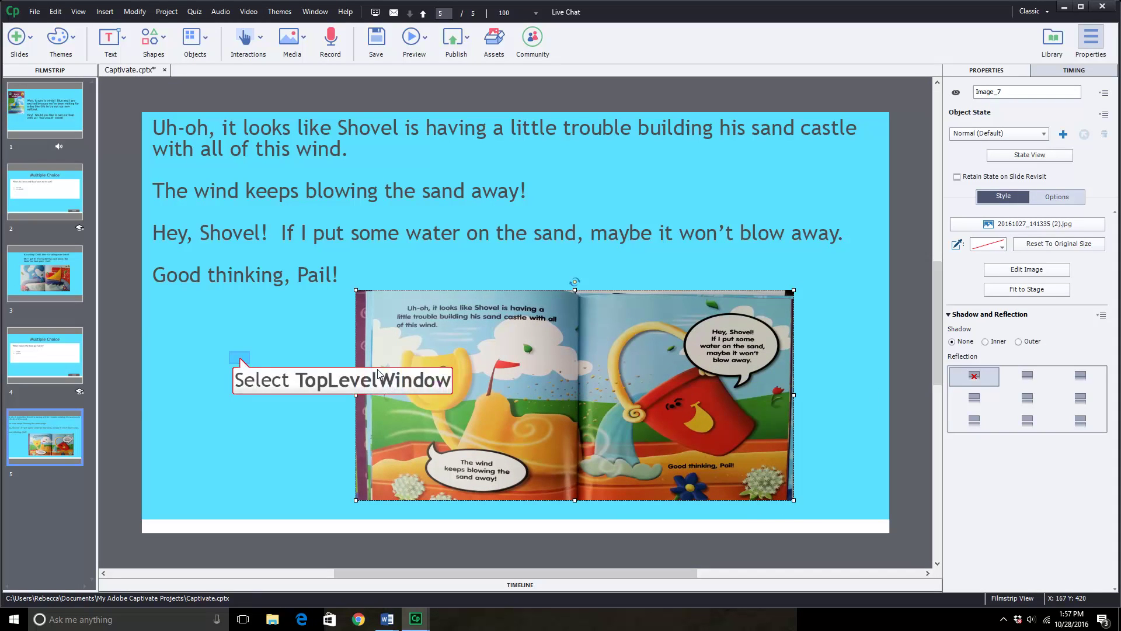
# Deselect the photo and bring up the Slides dropdown of new slide types.
pyautogui.click(241, 363)
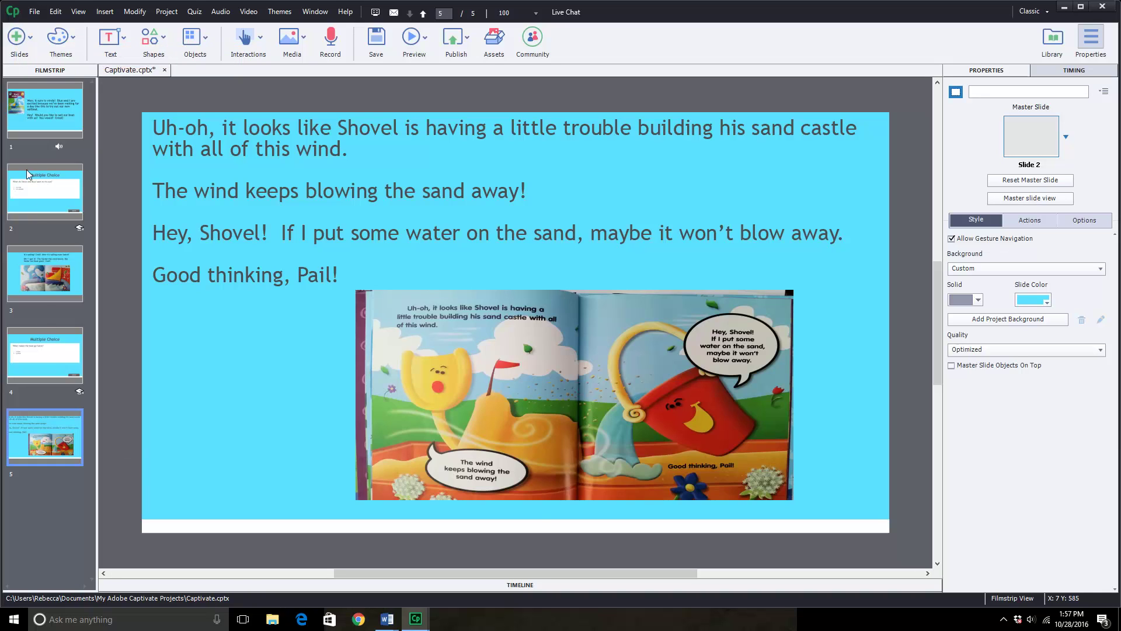
pyautogui.click(24, 38)
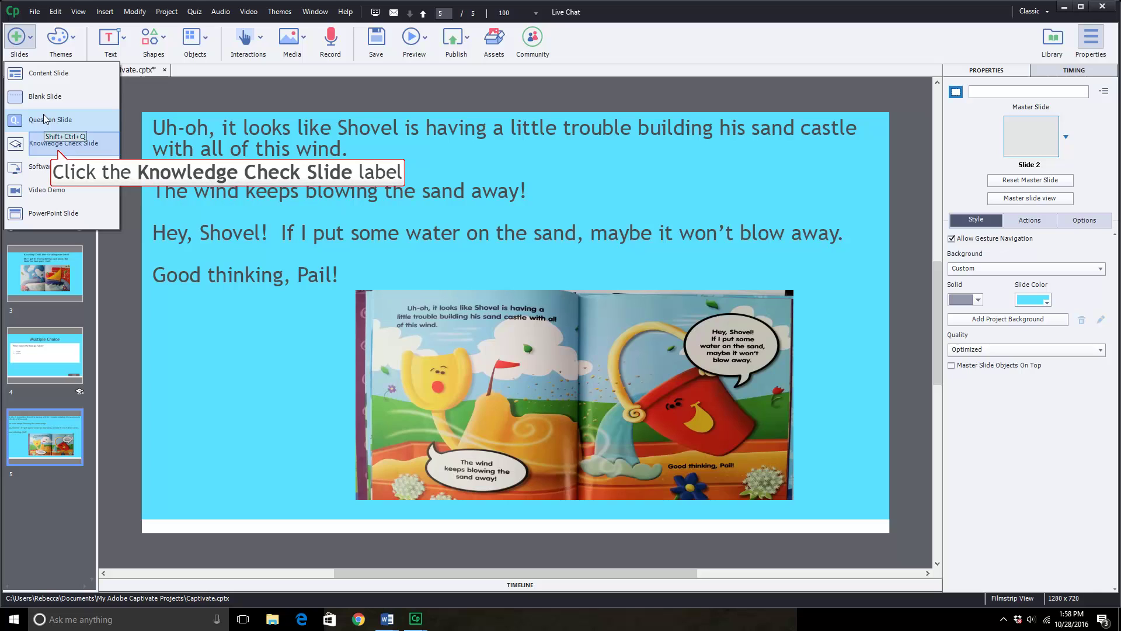
# Insert a Knowledge Check slide with one Multiple Choice question as slide 6.
pyautogui.click(59, 144)
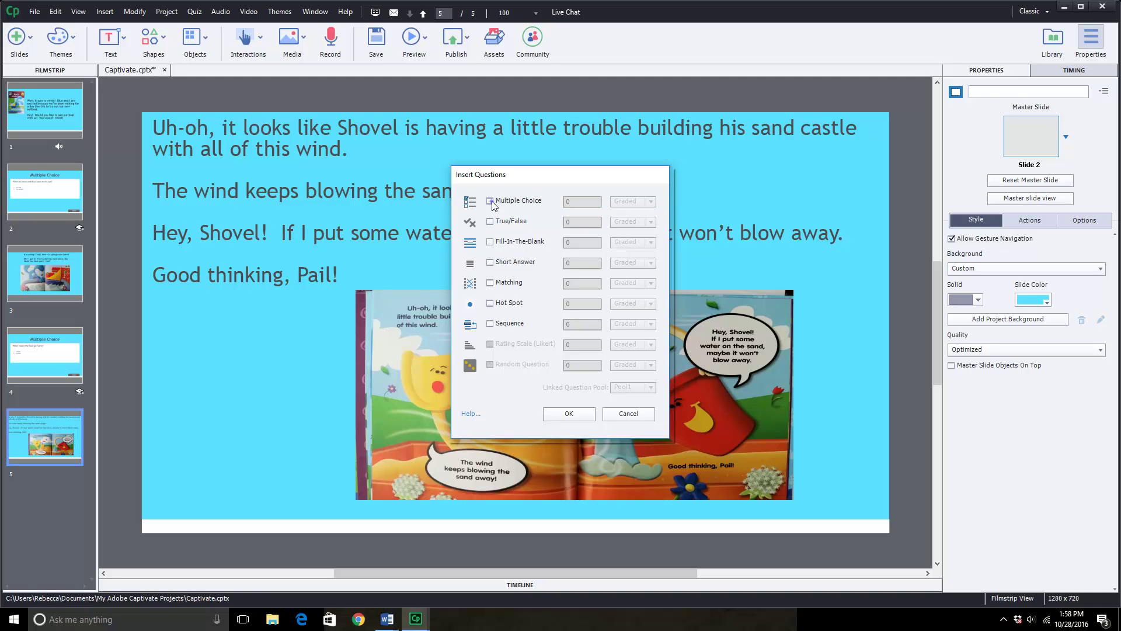
pyautogui.click(491, 201)
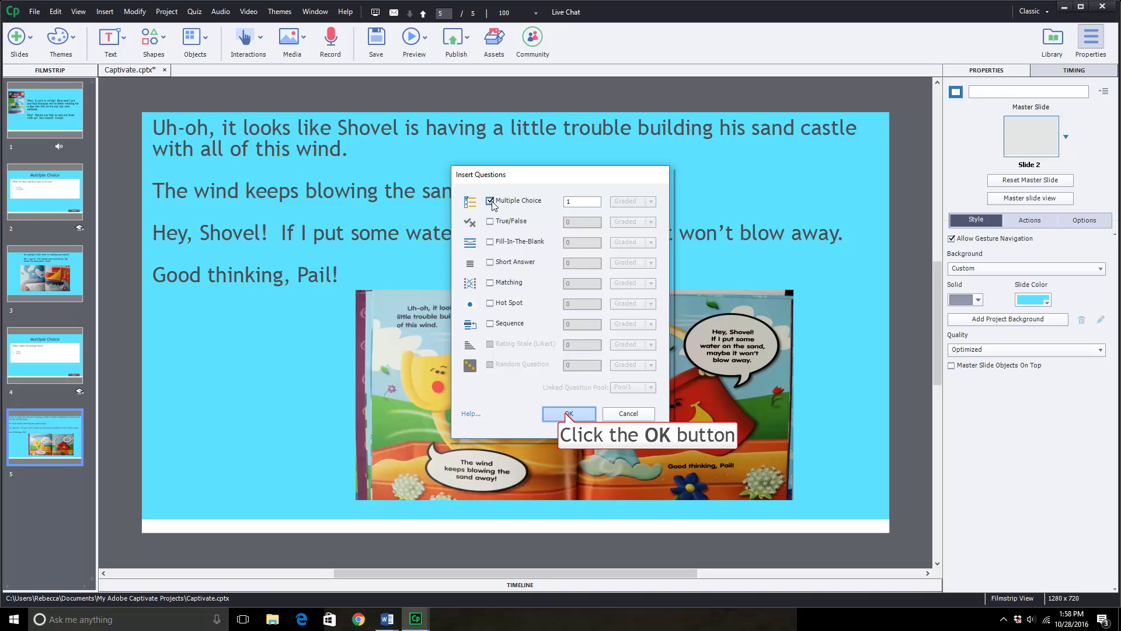
pyautogui.click(568, 414)
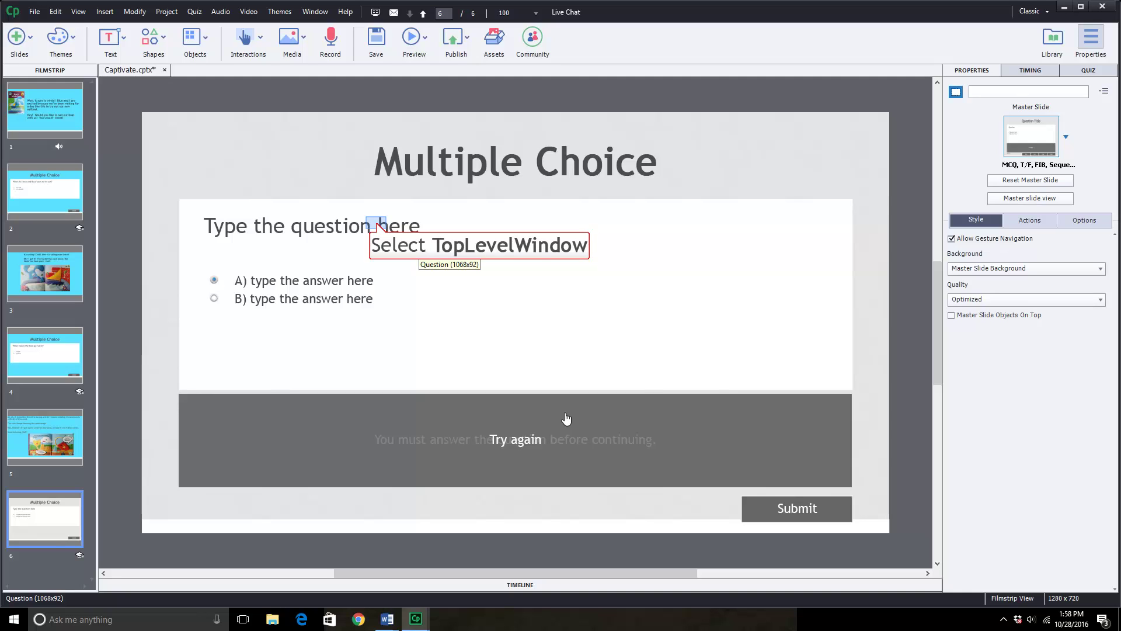
# Replace the placeholder question with 'What is the wind doing to the sand?'.
pyautogui.doubleClick(376, 228)
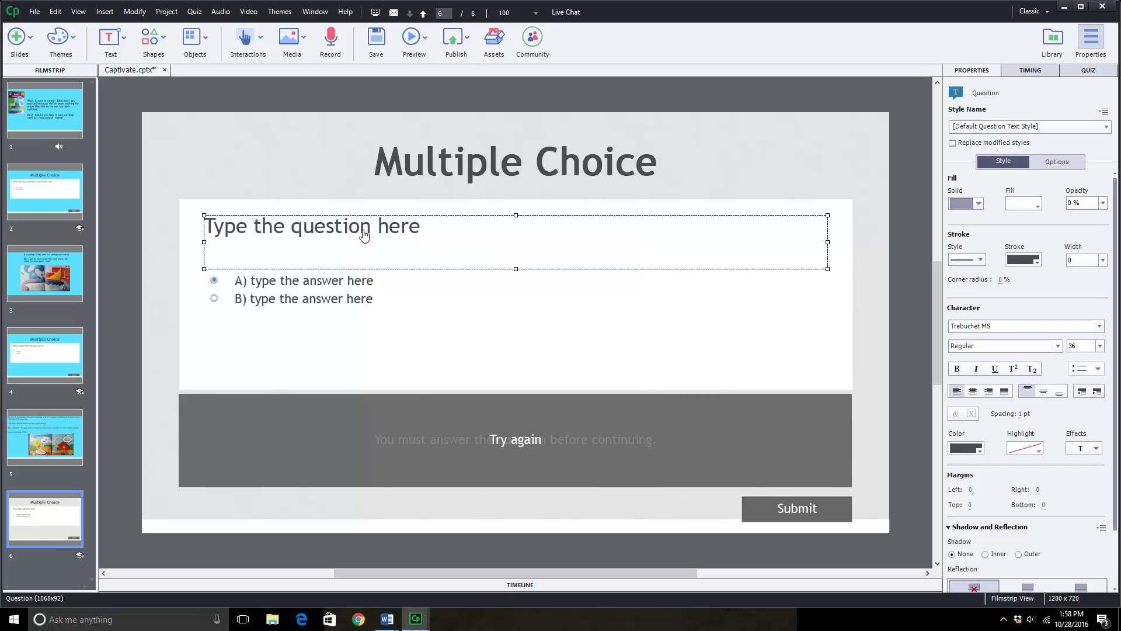
pyautogui.click(363, 235)
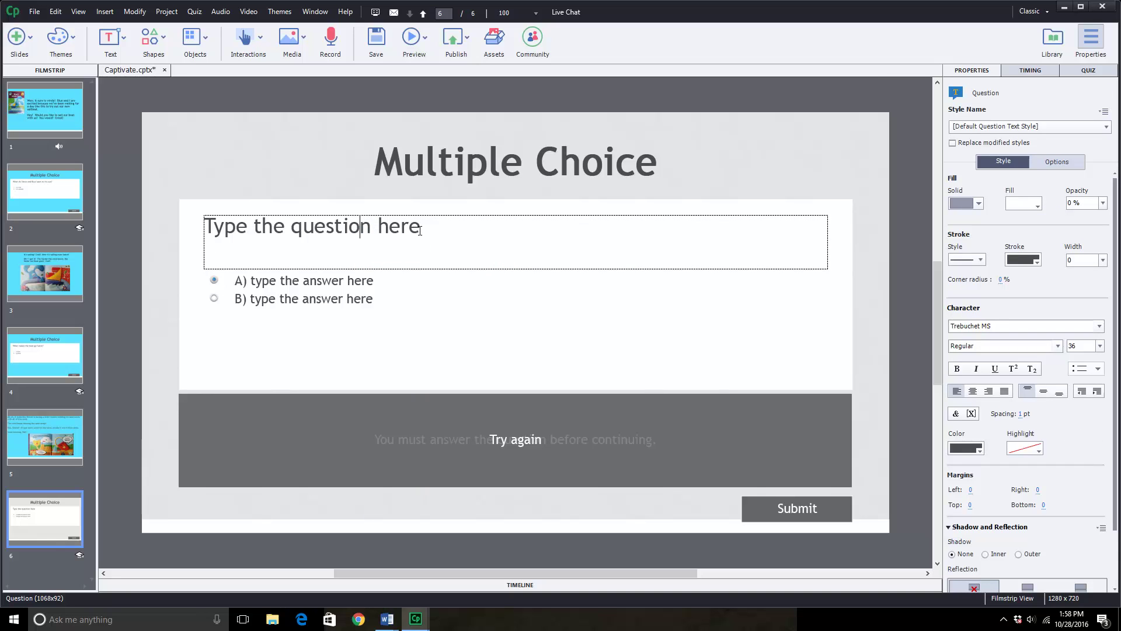
pyautogui.moveTo(420, 231); pyautogui.dragTo(204, 230)
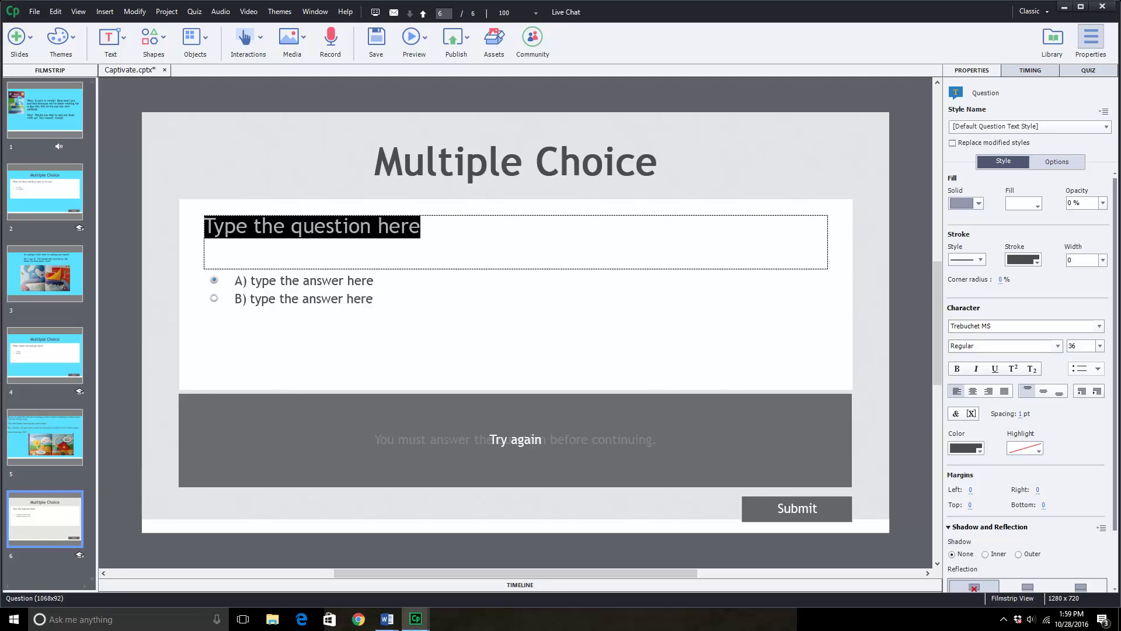
pyautogui.write('W')
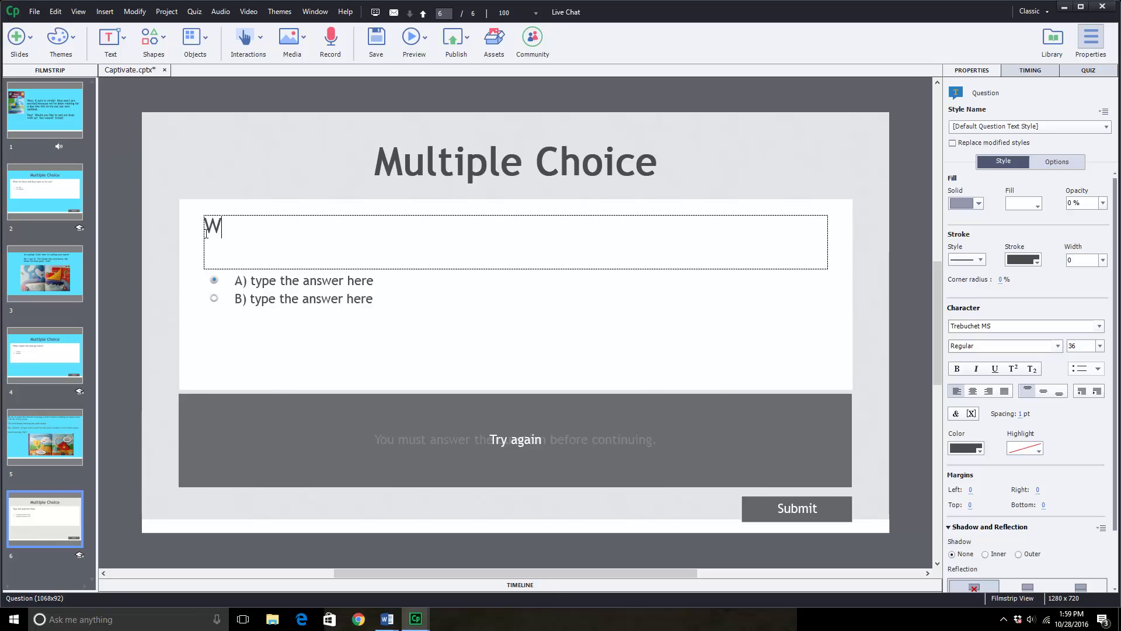
pyautogui.write('hat is the wind doing to th')
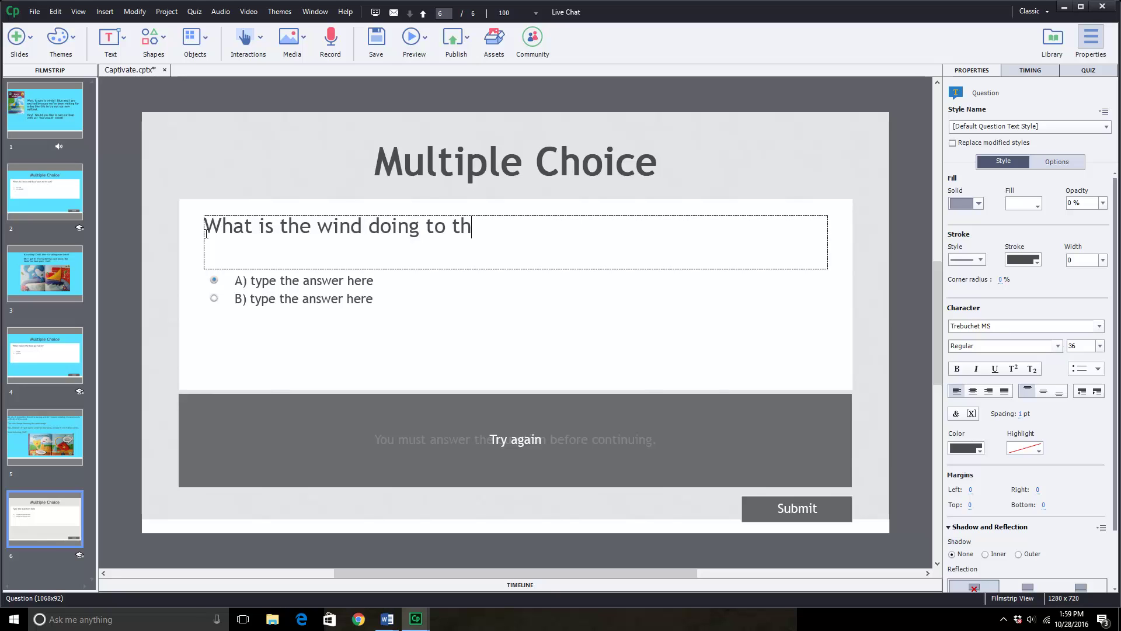
pyautogui.write('sand?')
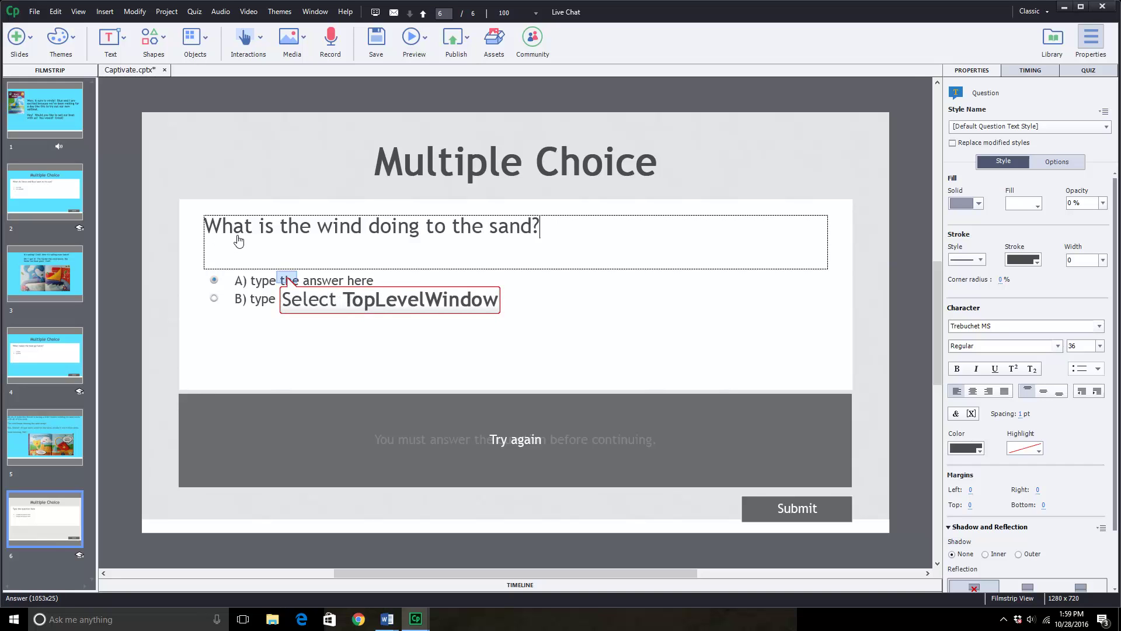
# Replace answer A's placeholder text with 'The sand is blowing away!'.
pyautogui.doubleClick(288, 282)
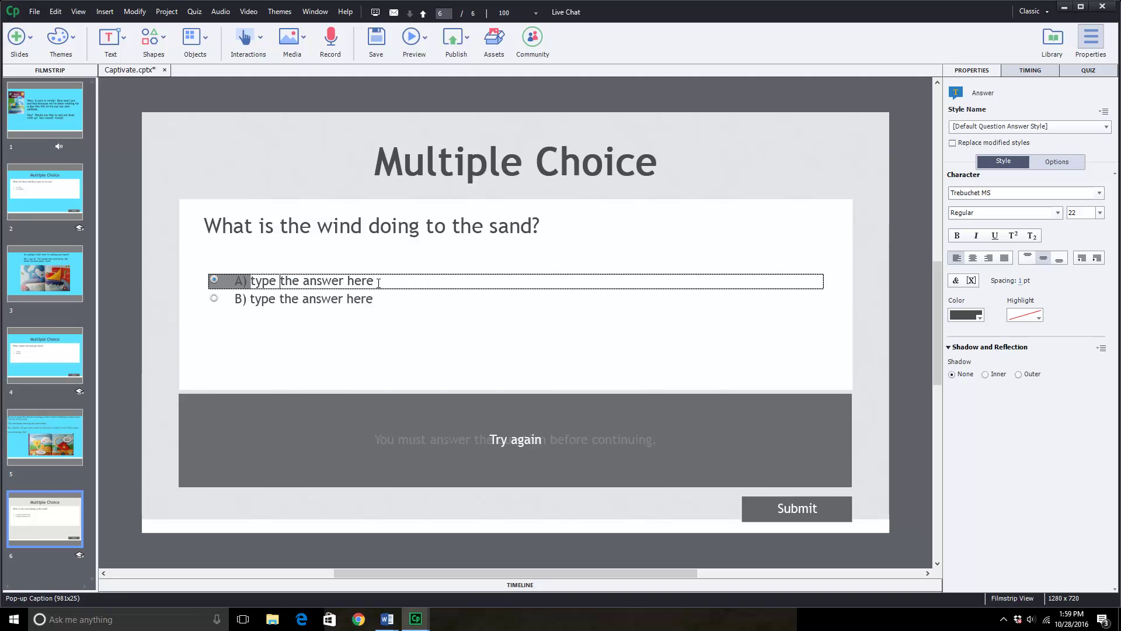
pyautogui.moveTo(376, 283); pyautogui.dragTo(250, 283)
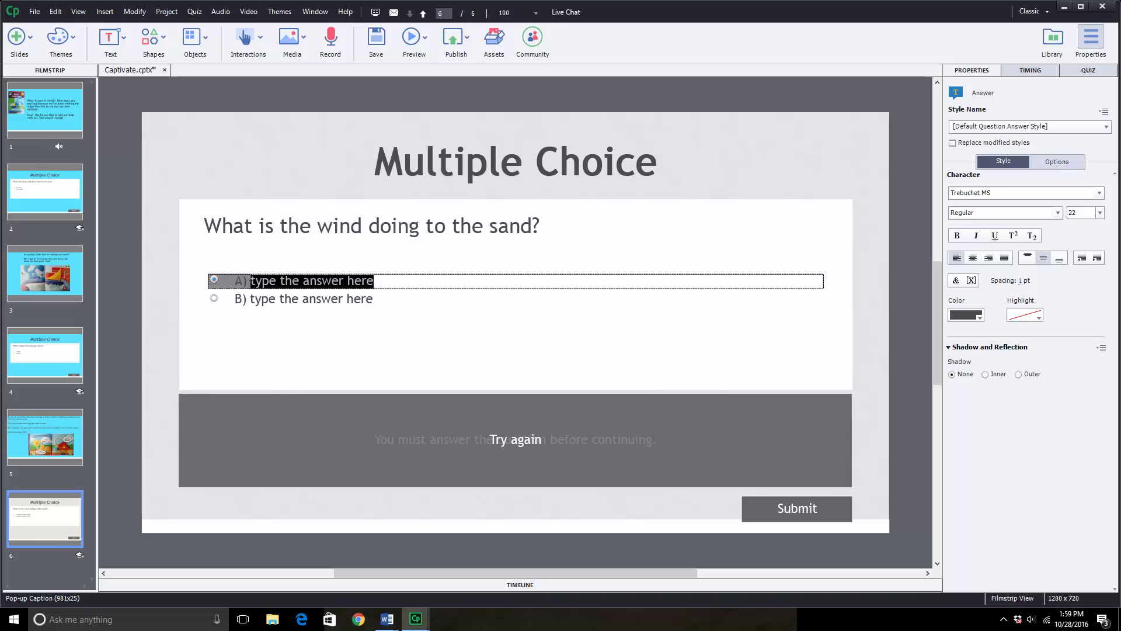
pyautogui.write('The wind')
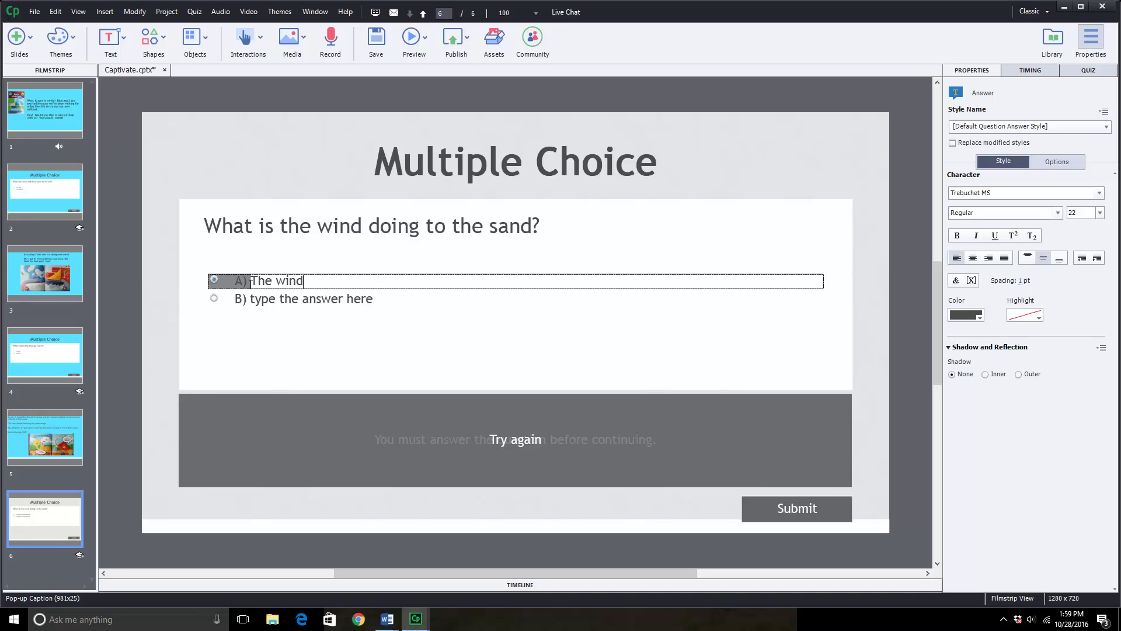
pyautogui.write(' is blowing')
pyautogui.press('BackSpace')
pyautogui.press('BackSpace')
pyautogui.press('BackSpace')
pyautogui.press('BackSpace')
pyautogui.press('BackSpace')
pyautogui.press('BackSpace')
pyautogui.press('BackSpace')
pyautogui.press('BackSpace')
pyautogui.press('BackSpace')
pyautogui.press('BackSpace')
pyautogui.press('BackSpace')
pyautogui.press('BackSpace')
pyautogui.press('BackSpace')
pyautogui.write('sand is blowing away!')
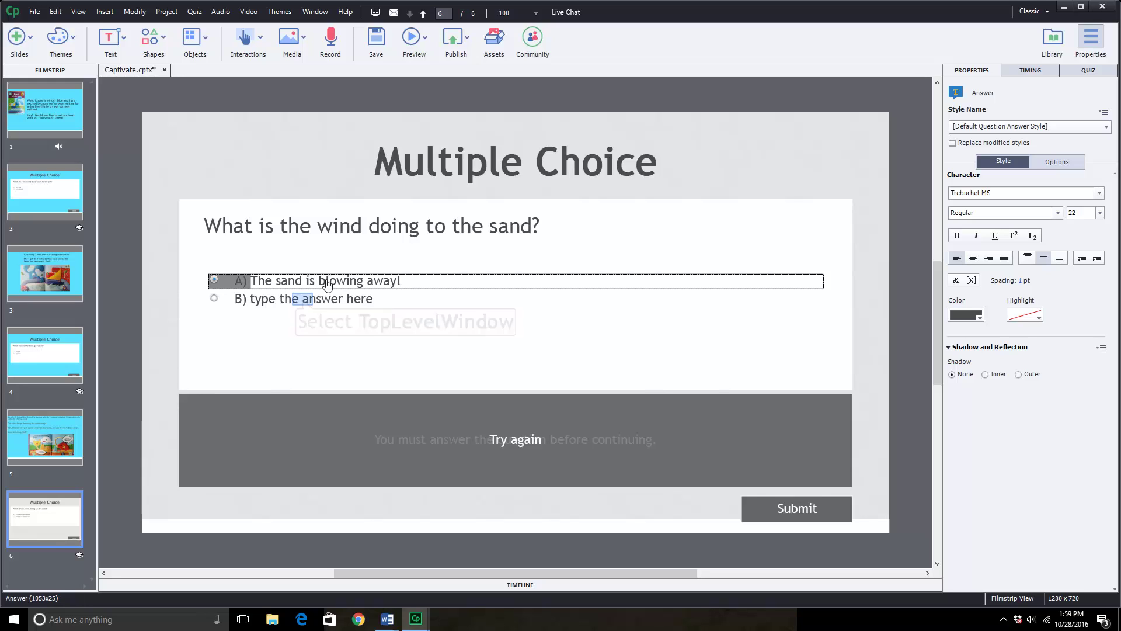
# Replace answer B's placeholder text with 'It is not doing anything to it.'.
pyautogui.click(304, 303)
pyautogui.click(371, 302)
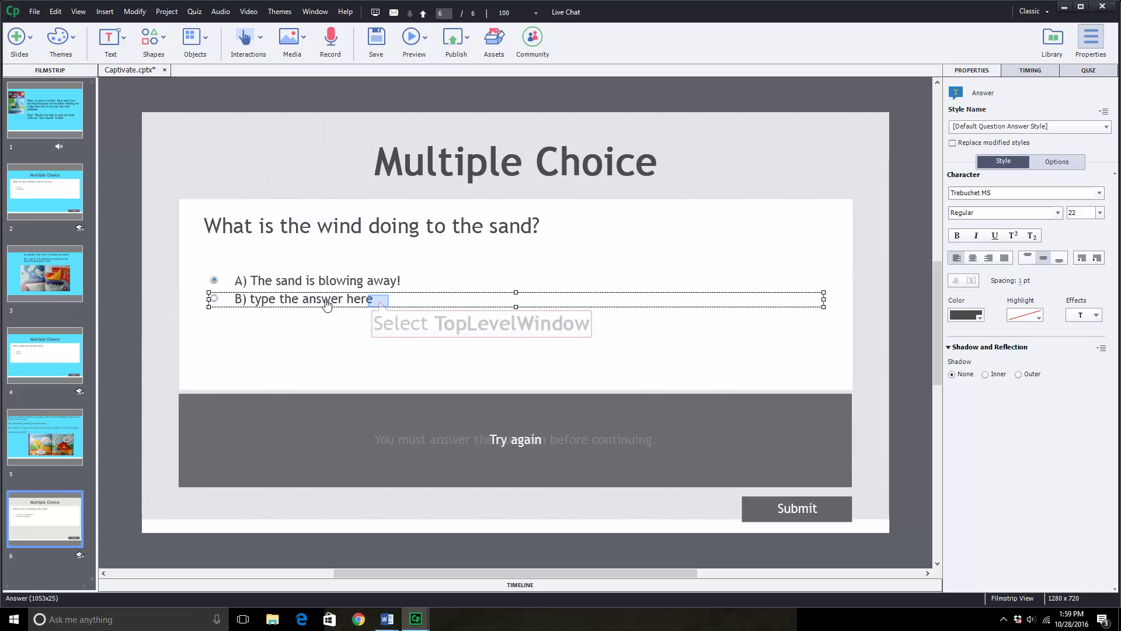
pyautogui.doubleClick(372, 302)
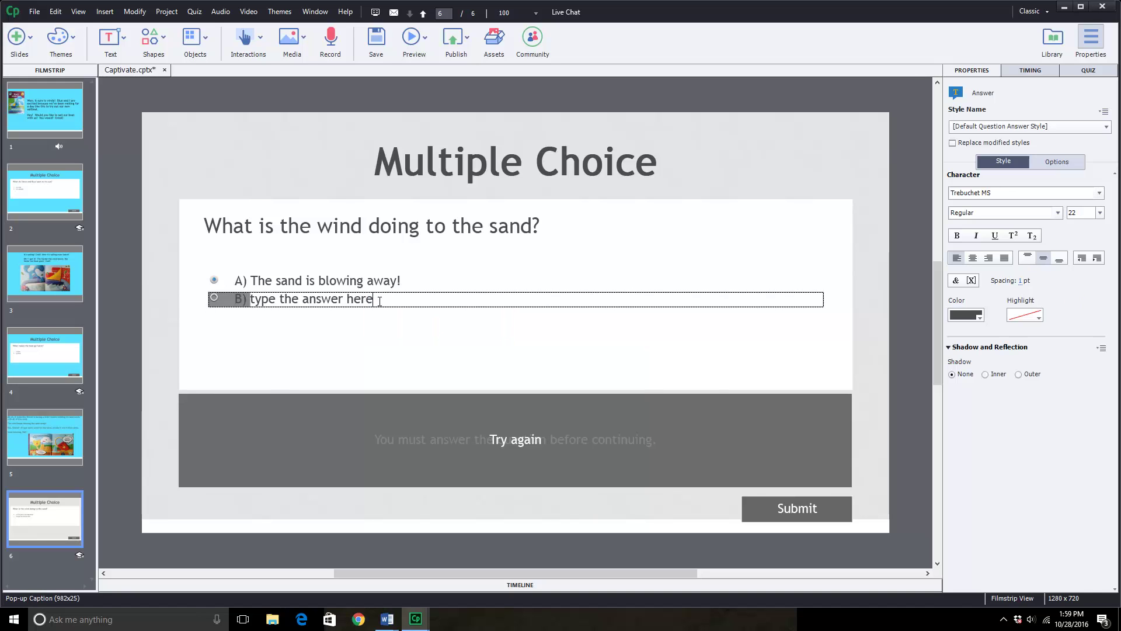
pyautogui.moveTo(378, 302); pyautogui.dragTo(253, 304)
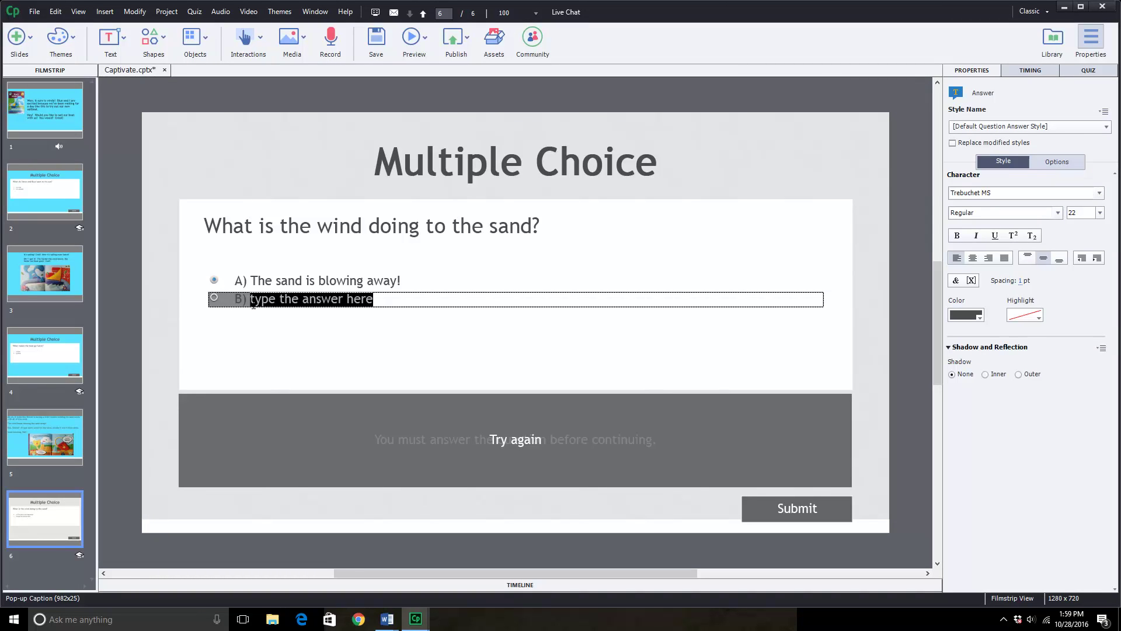
pyautogui.write('It')
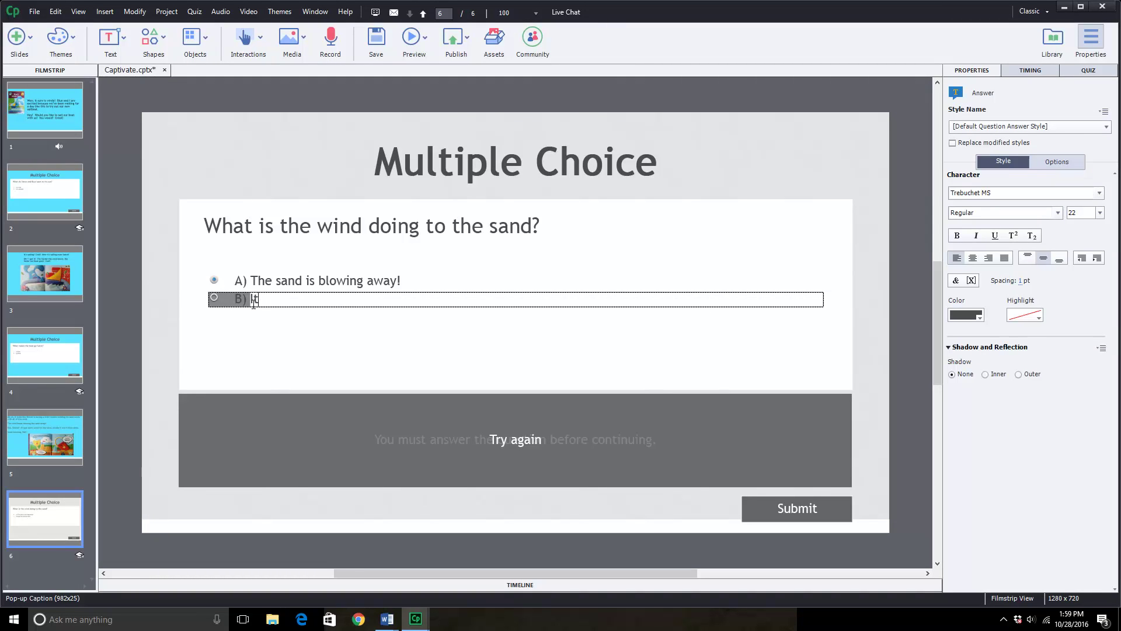
pyautogui.write(' is not doing anything to it.')
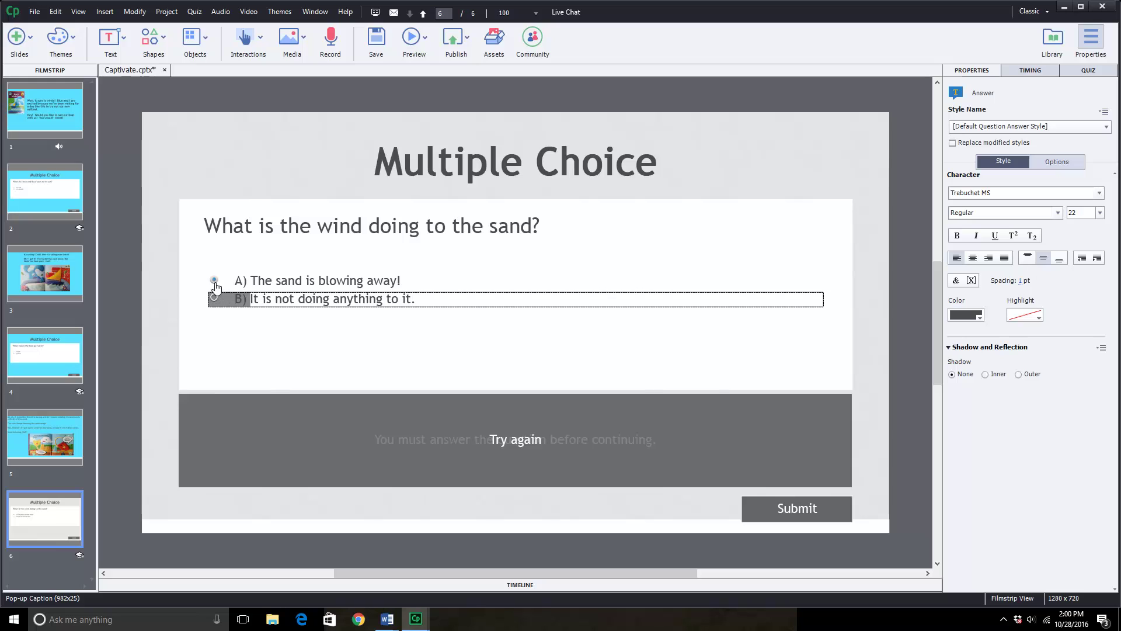
# Inspect answer B's option marker, answer A's row and the whole Answer Area.
pyautogui.click(214, 298)
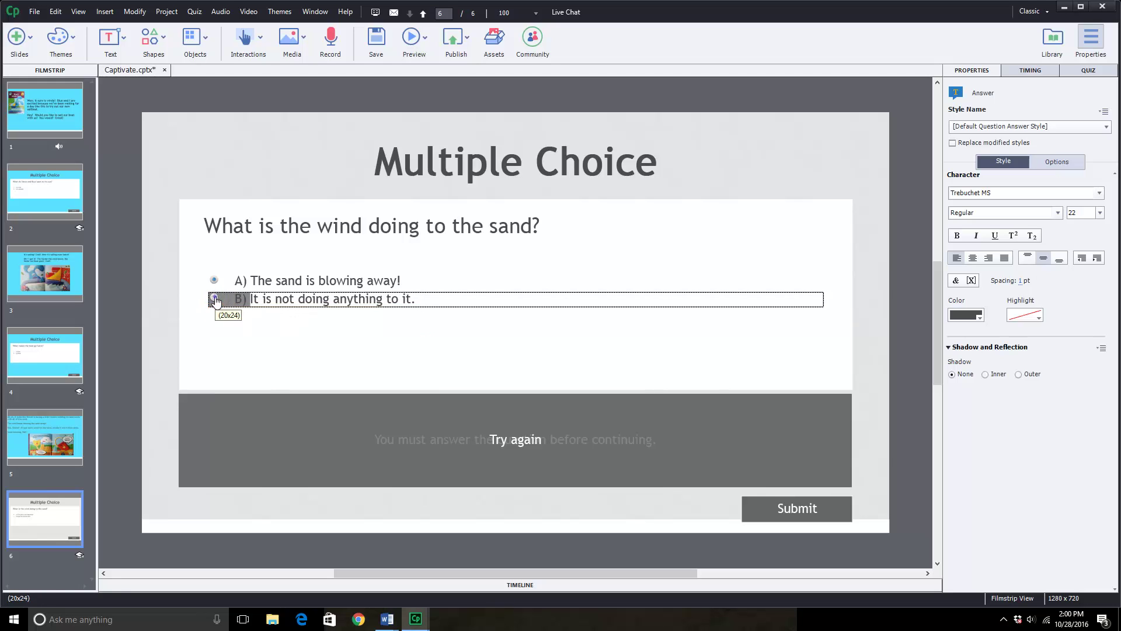
pyautogui.click(216, 298)
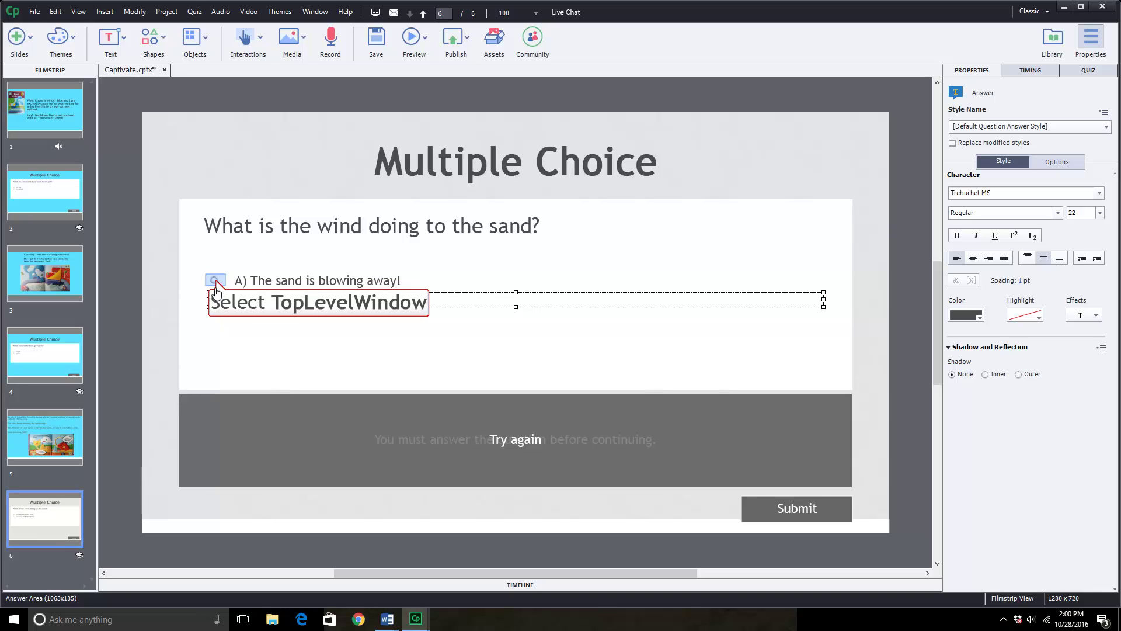
pyautogui.click(215, 283)
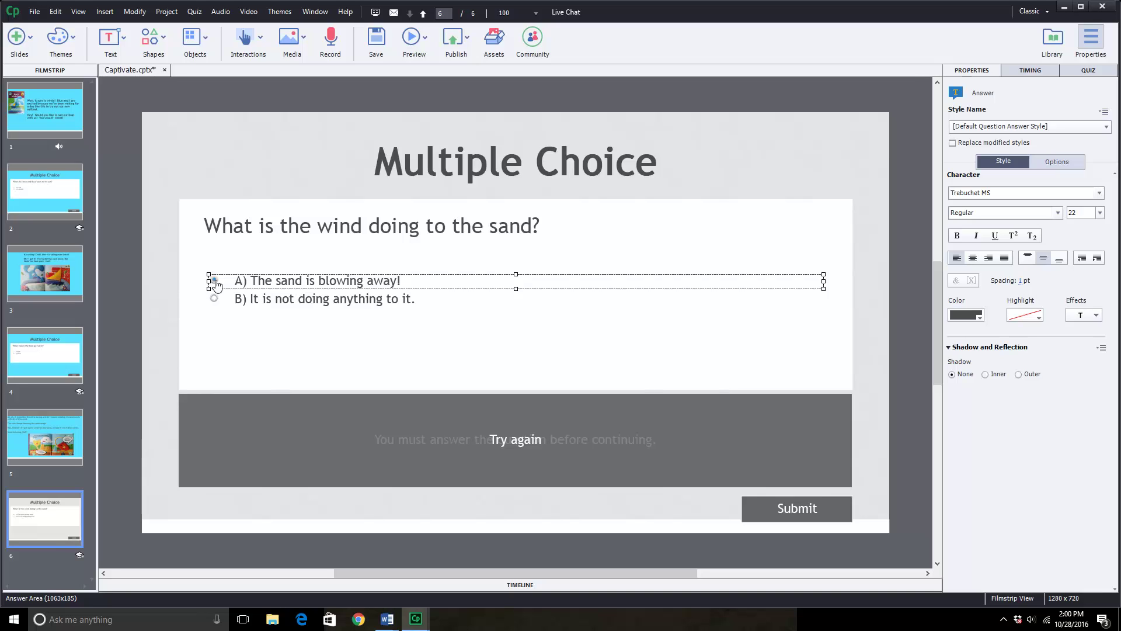
pyautogui.click(250, 339)
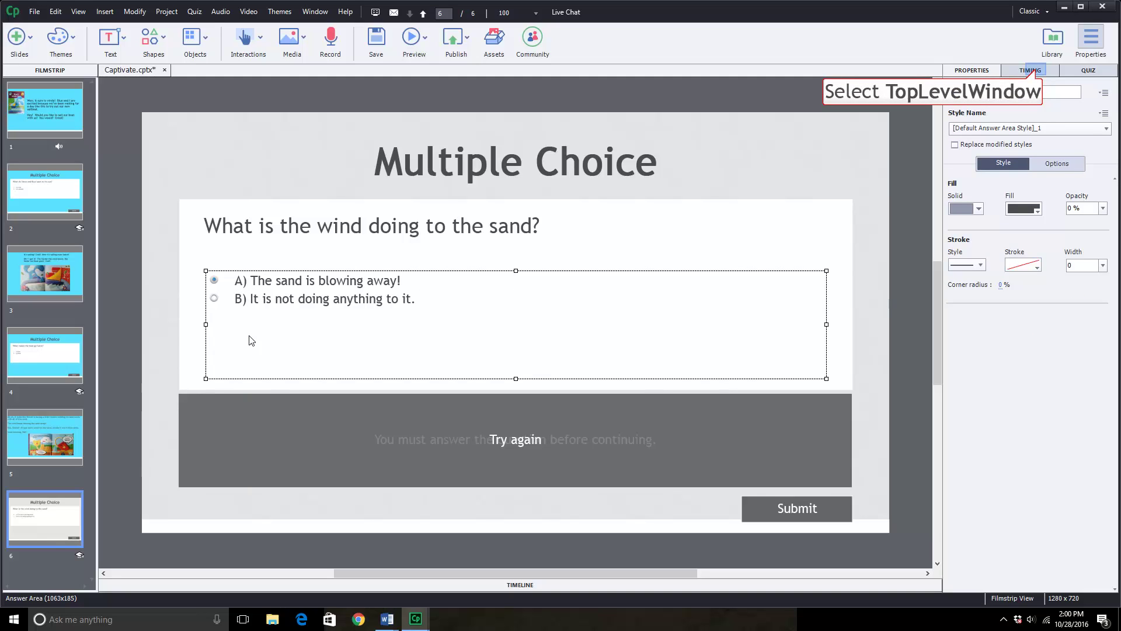
# Enable the Correct feedback caption in the question's Quiz properties.
pyautogui.click(1036, 71)
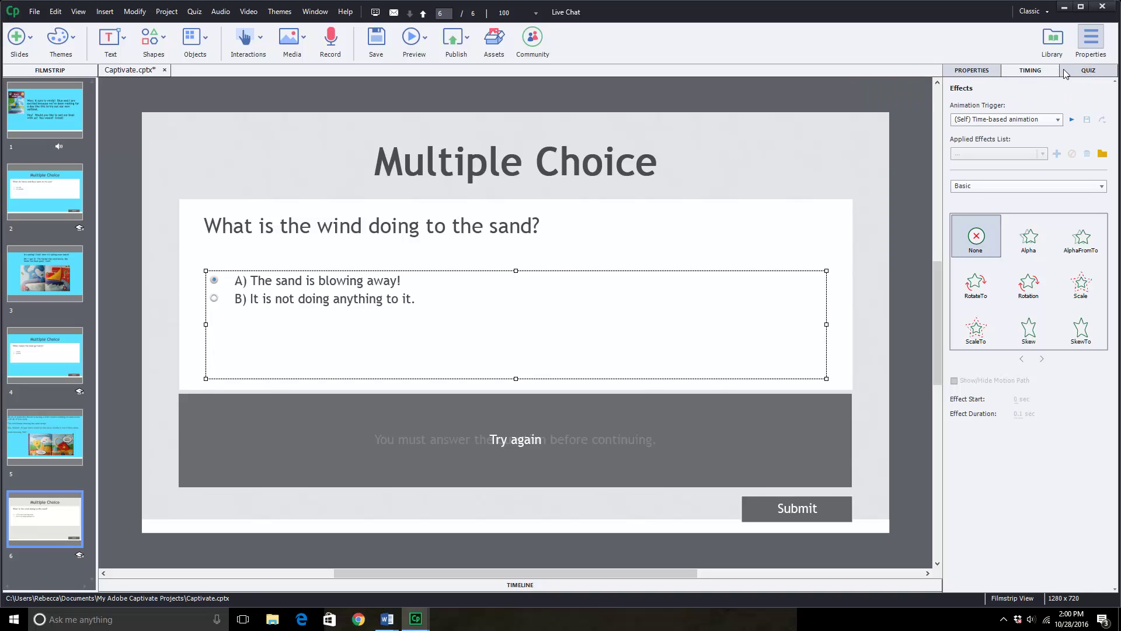
pyautogui.click(1082, 71)
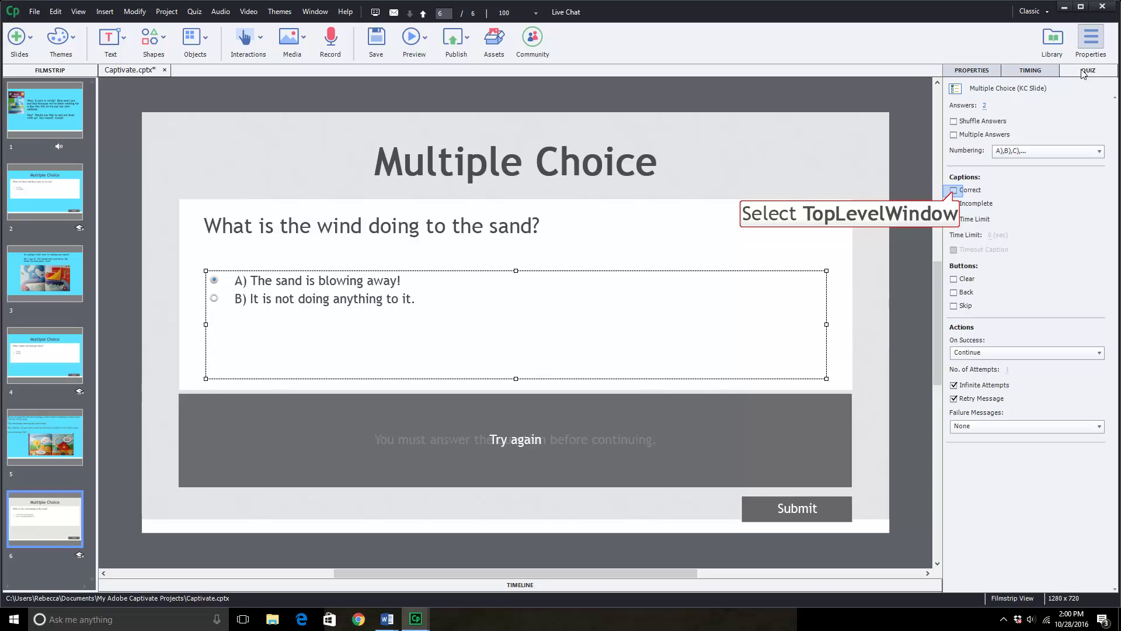
pyautogui.click(954, 190)
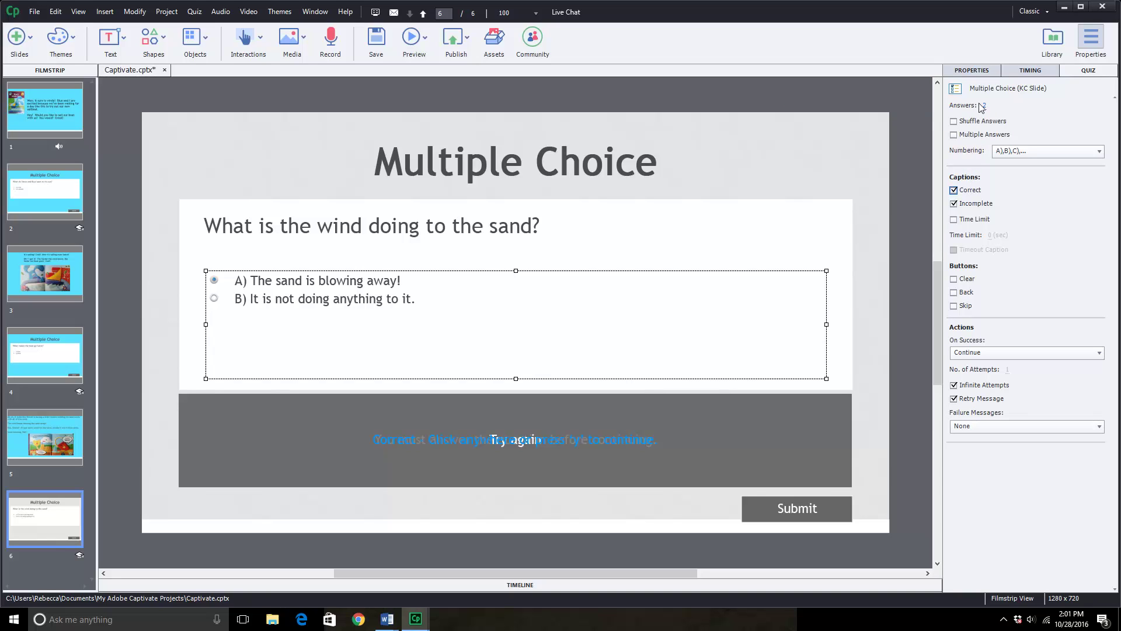
# Set slide 6's background to Custom with the light cyan Slide Color swatch.
pyautogui.click(983, 71)
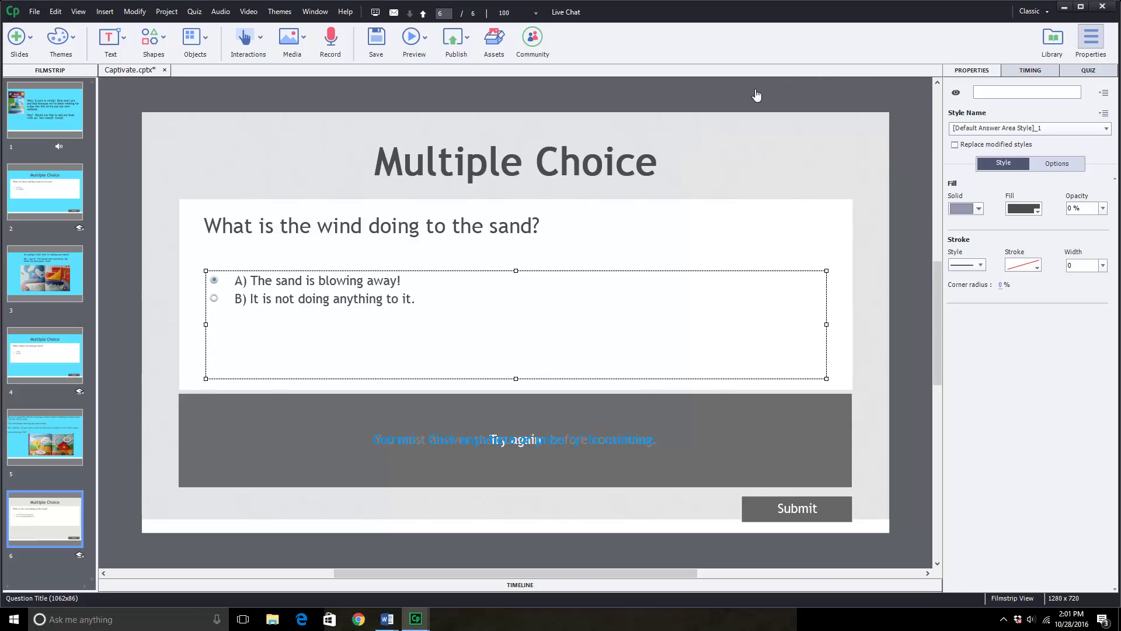
pyautogui.click(680, 156)
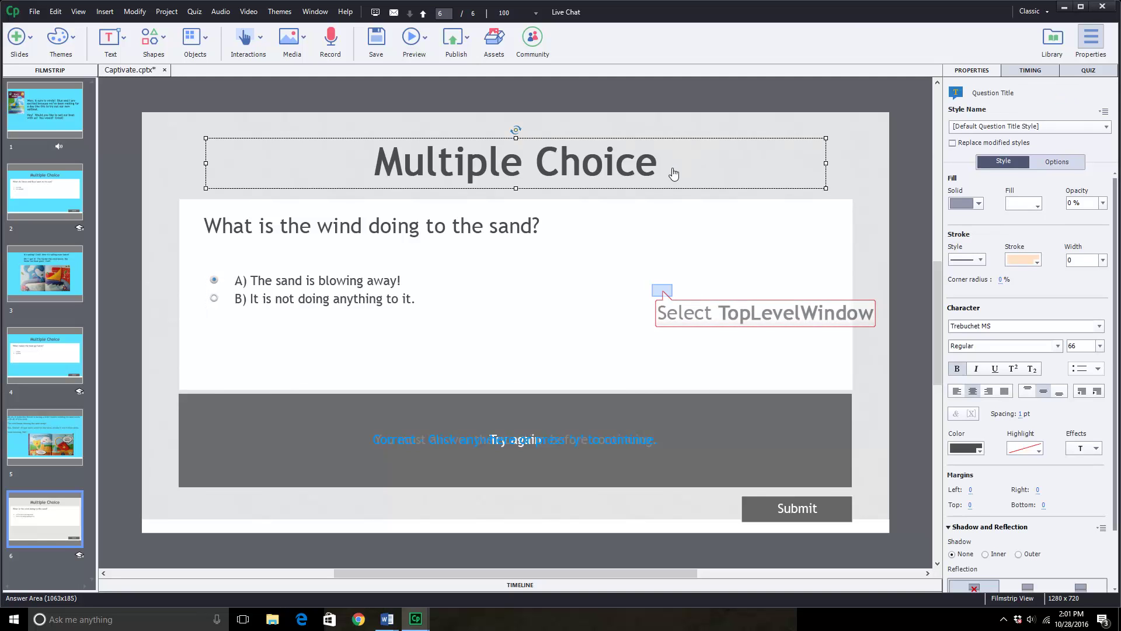
pyautogui.click(664, 295)
pyautogui.click(741, 161)
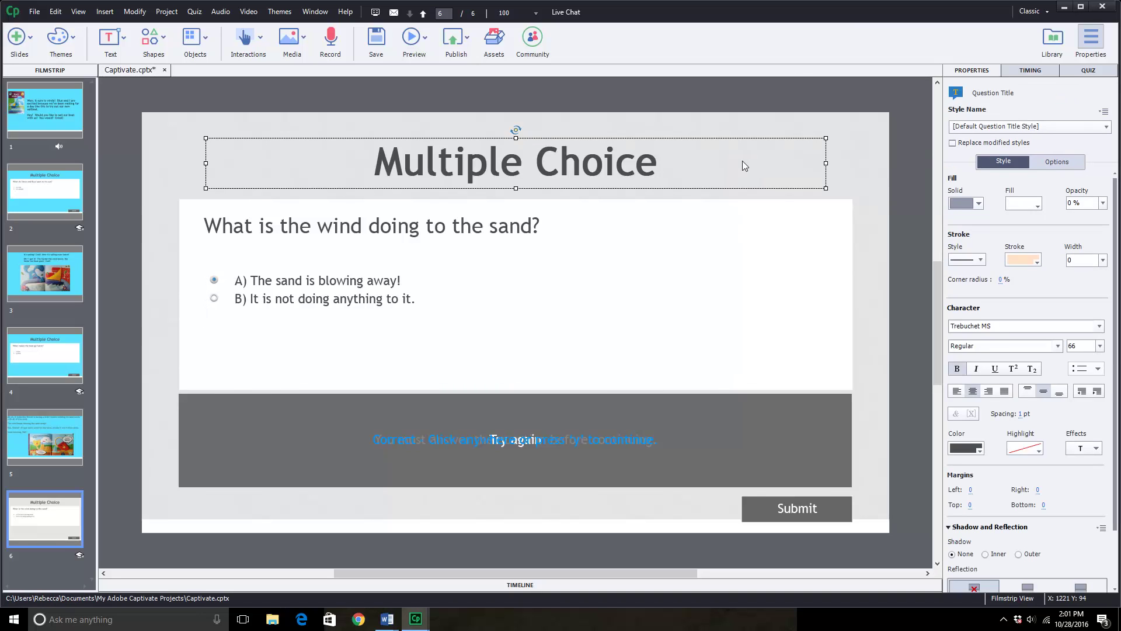
pyautogui.click(743, 166)
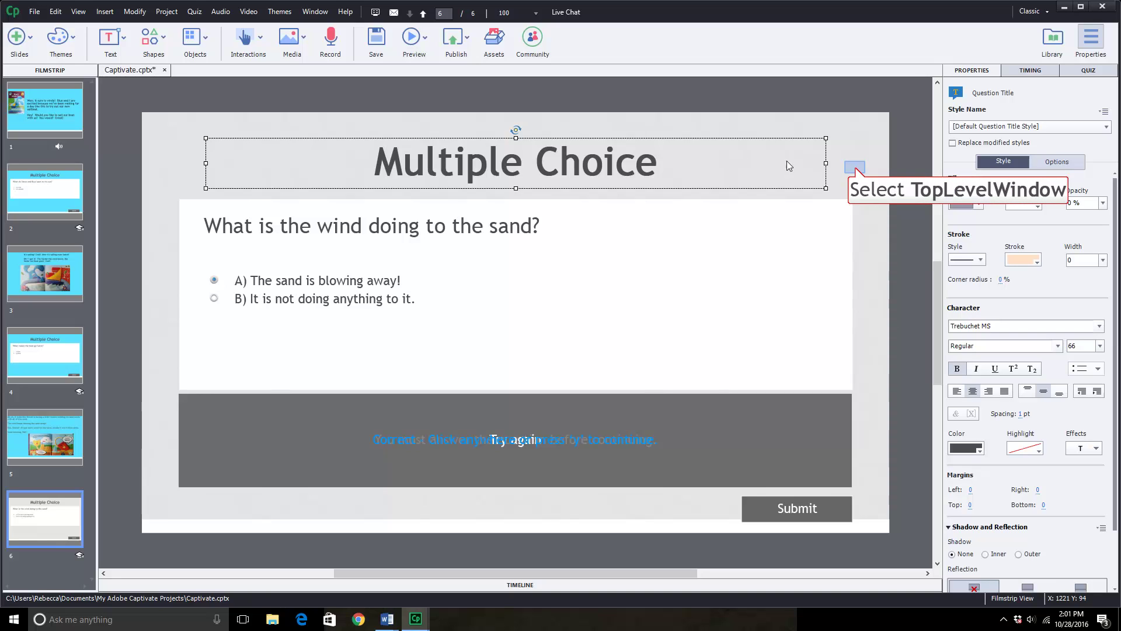
pyautogui.click(855, 167)
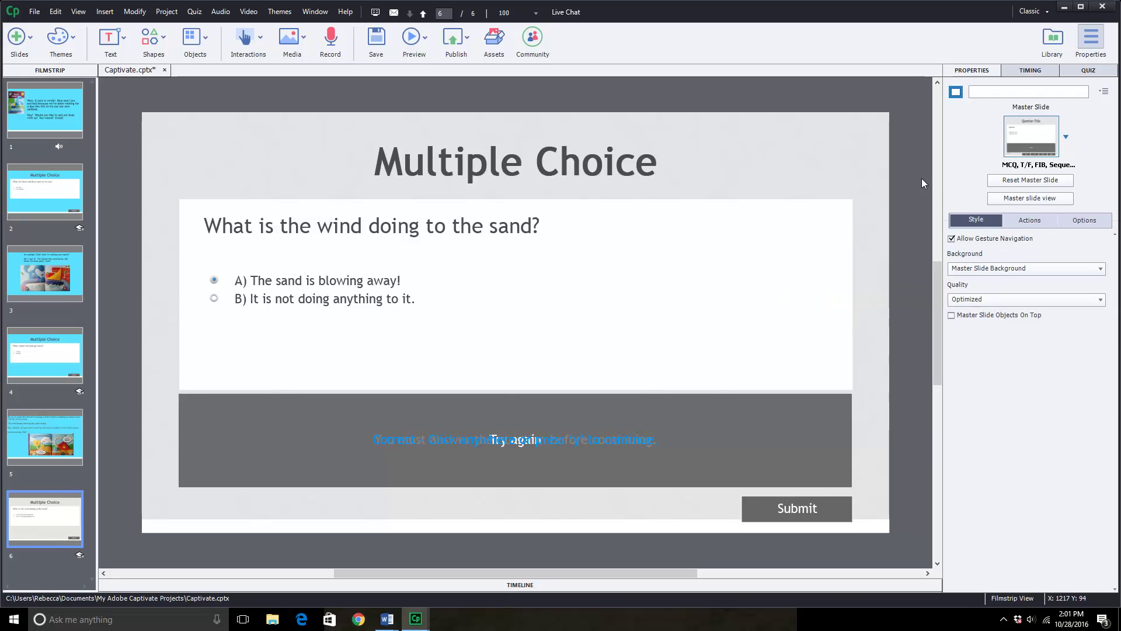
pyautogui.click(977, 269)
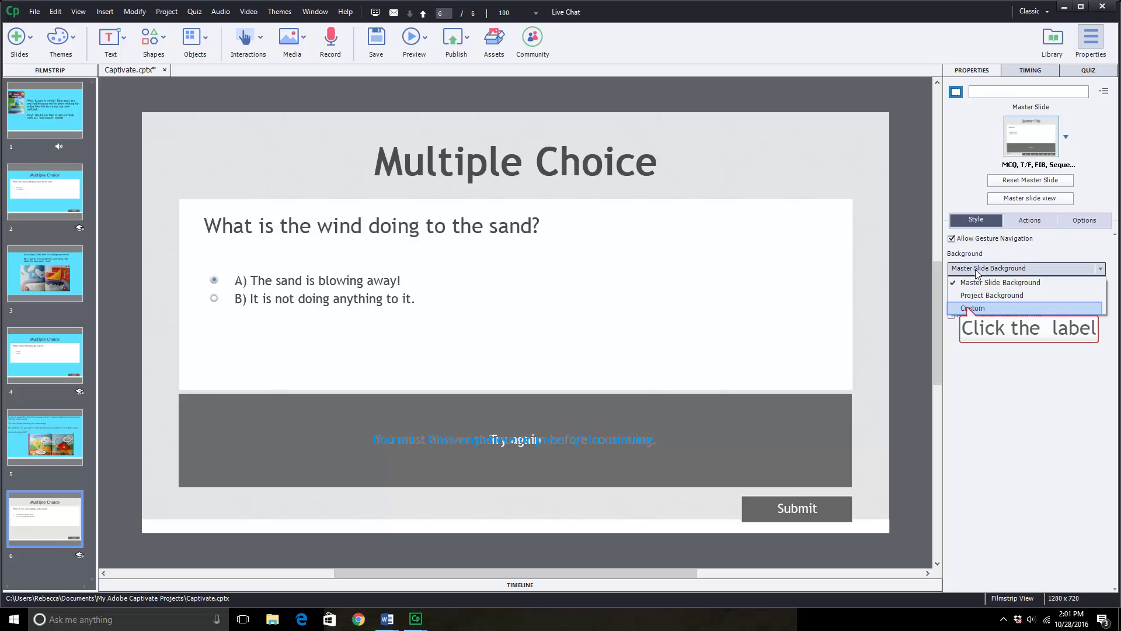
pyautogui.click(969, 308)
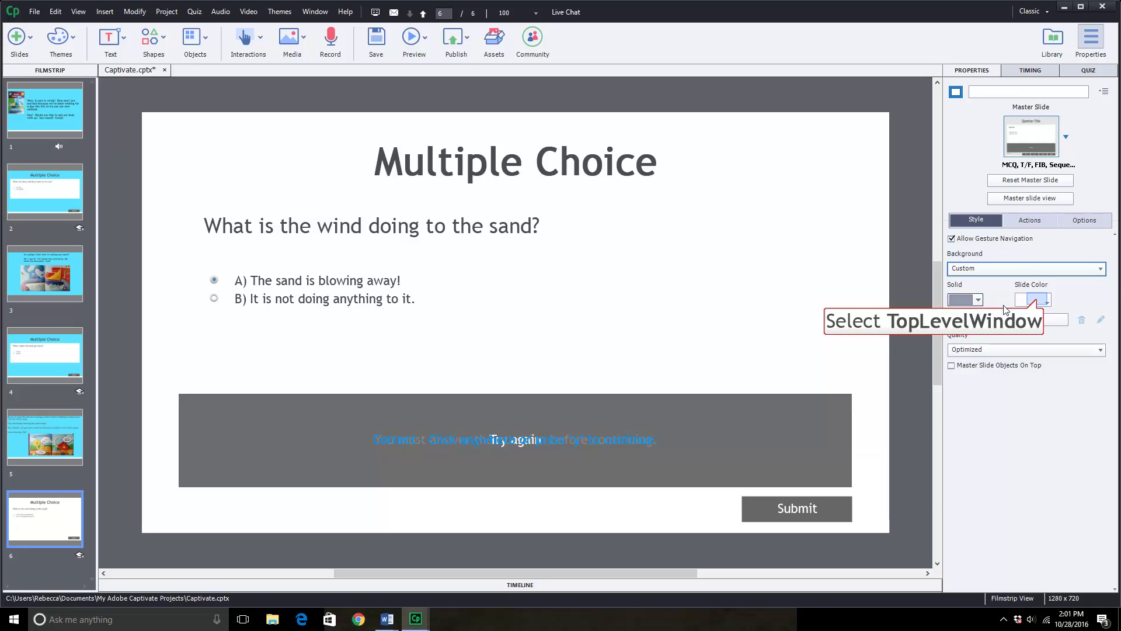
pyautogui.click(1037, 299)
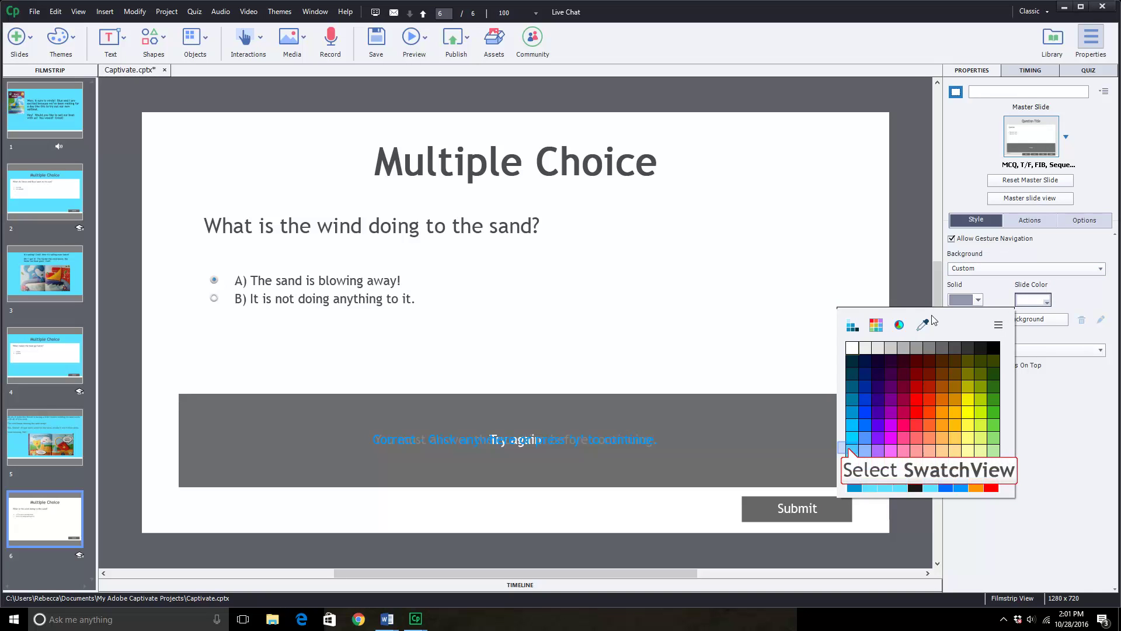
pyautogui.click(852, 450)
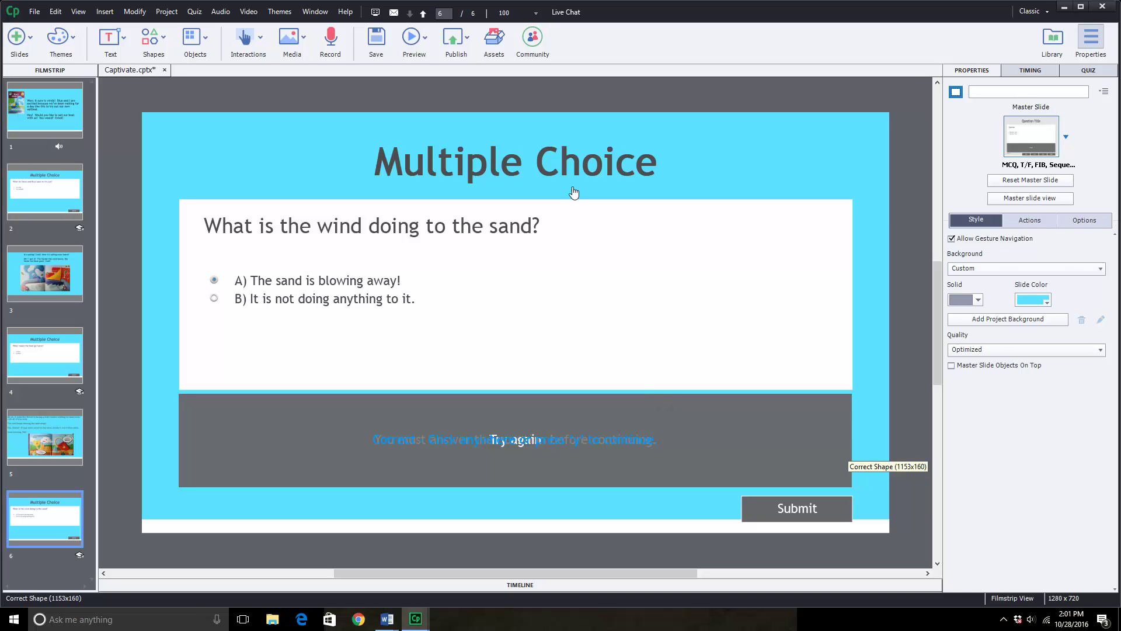
# Change the text colour of answers B and A to black.
pyautogui.click(574, 178)
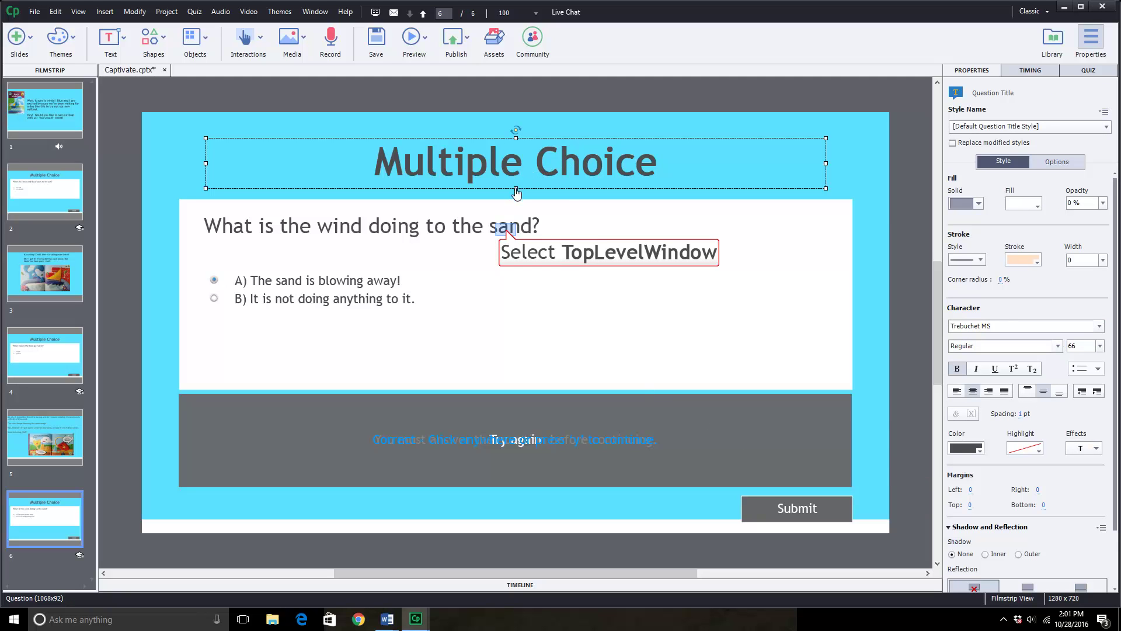
pyautogui.click(506, 233)
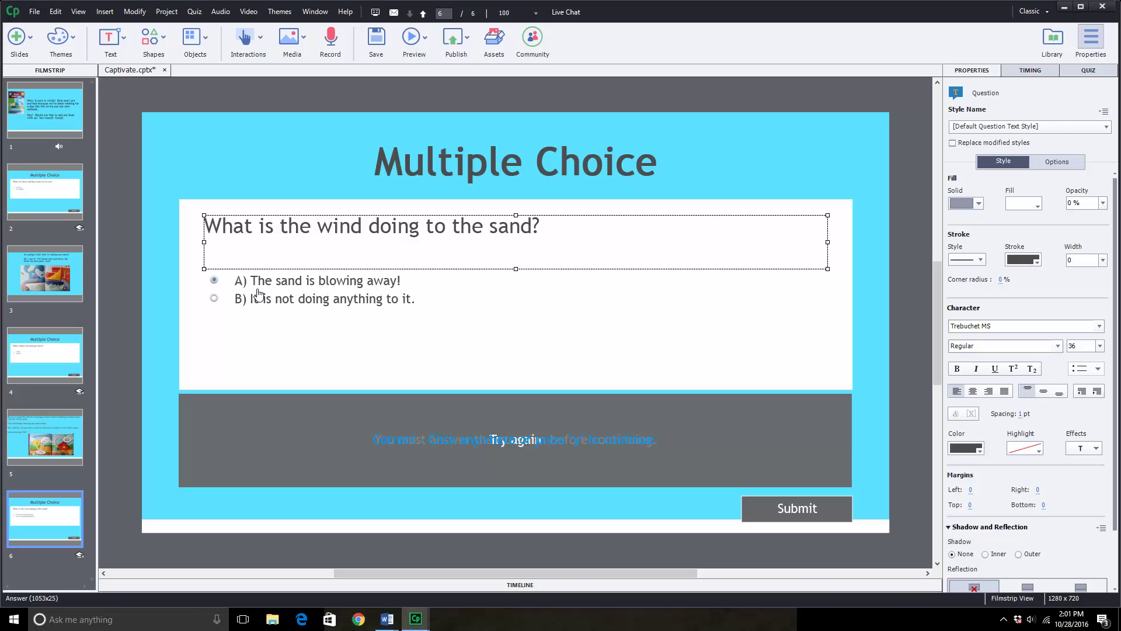
pyautogui.click(313, 298)
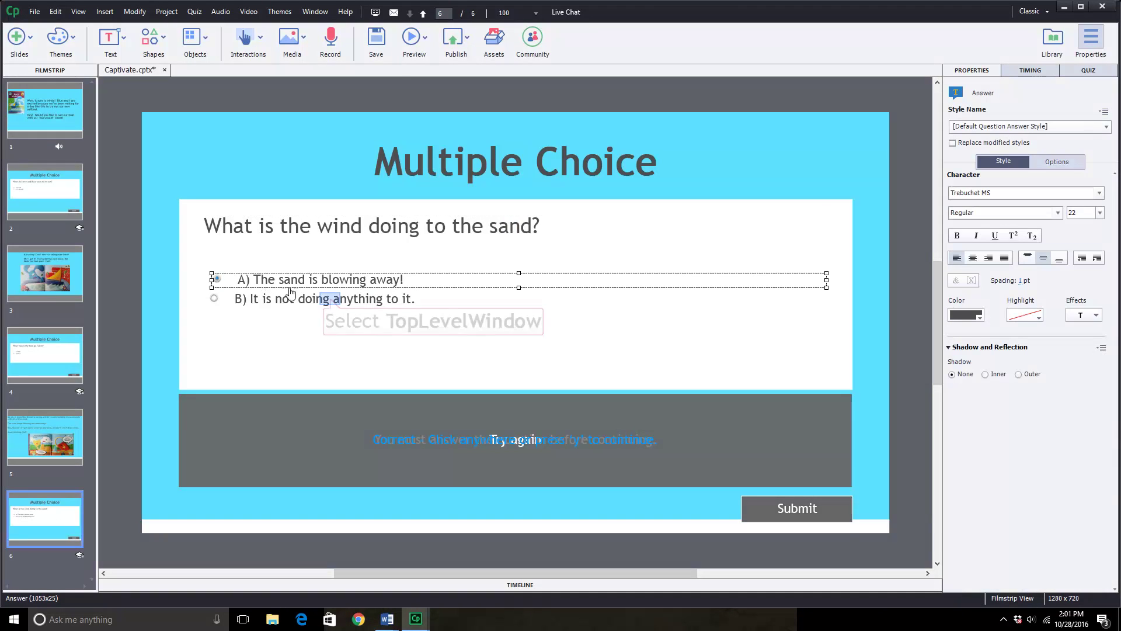
pyautogui.click(330, 301)
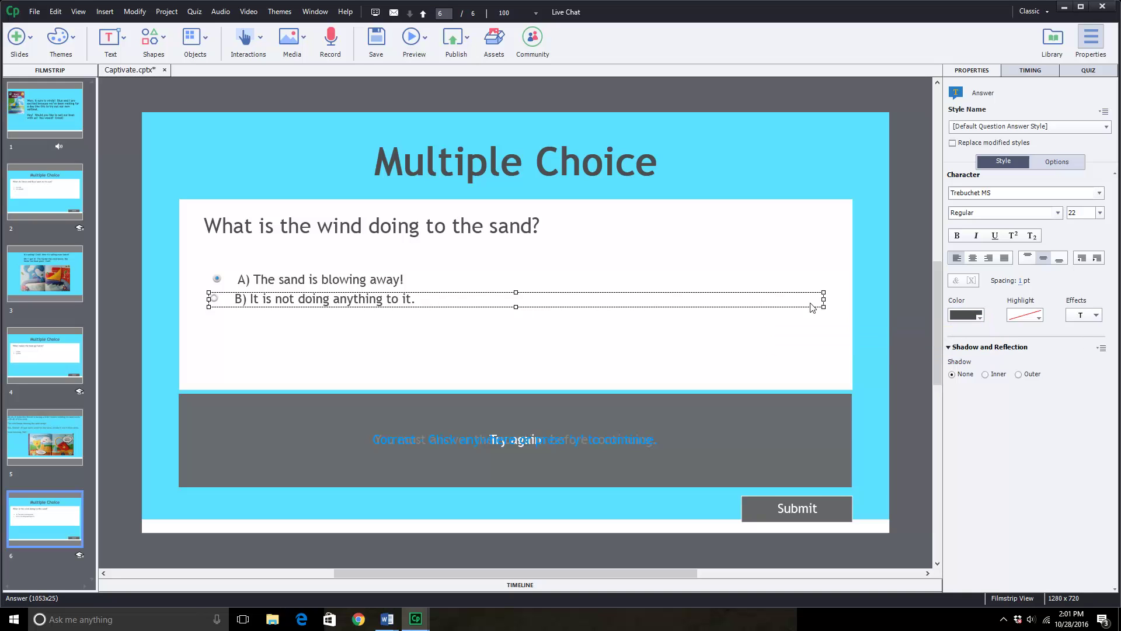
pyautogui.click(980, 316)
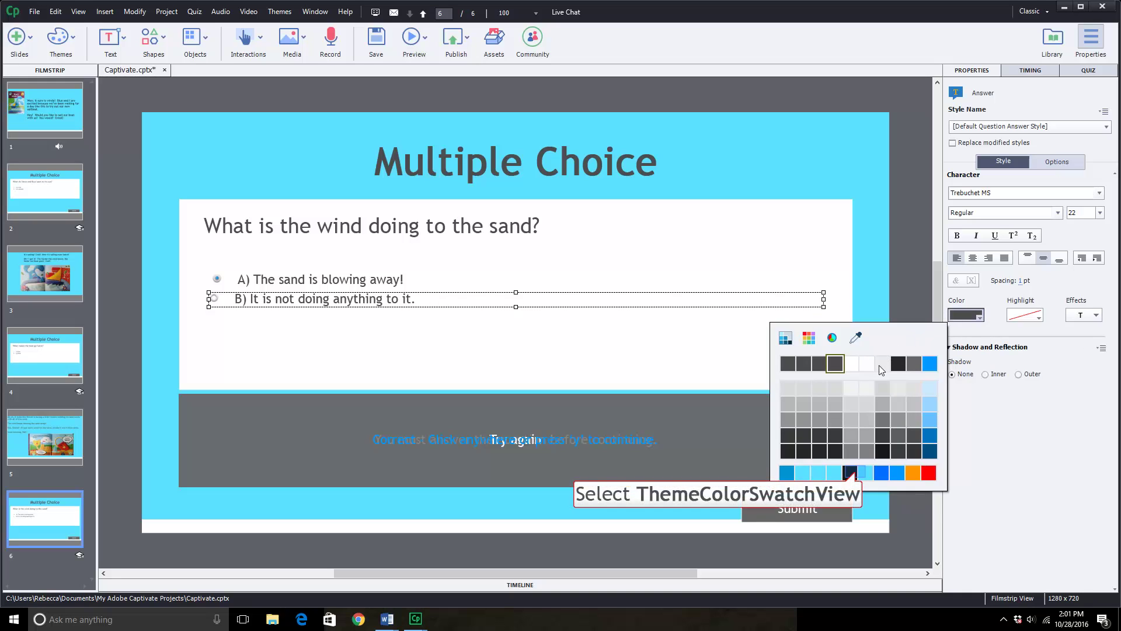
pyautogui.click(854, 473)
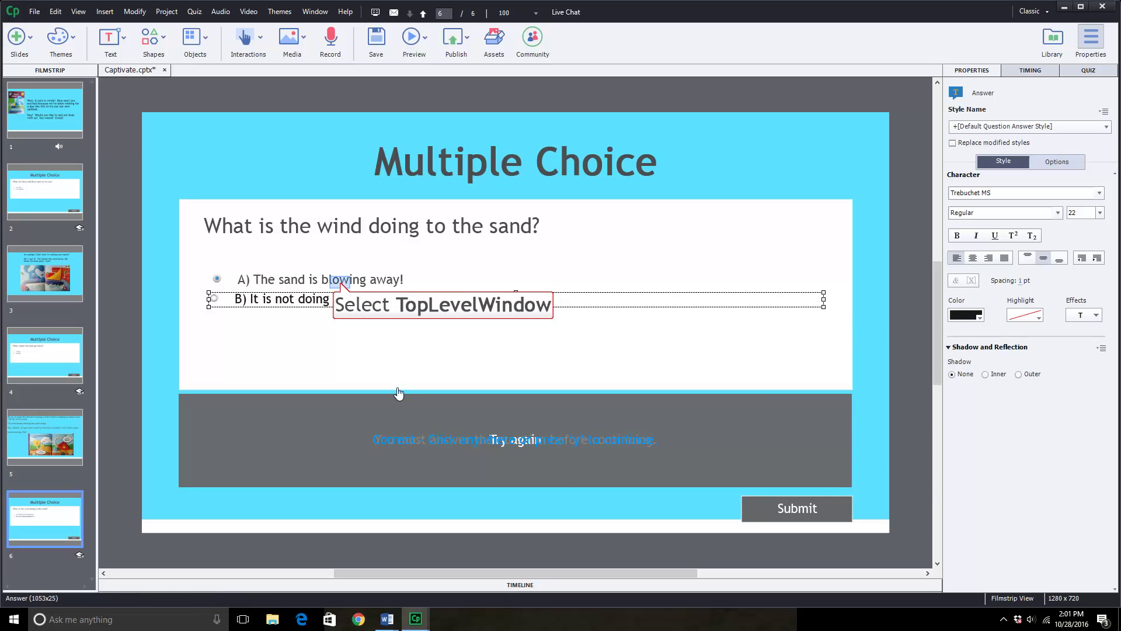
pyautogui.click(342, 285)
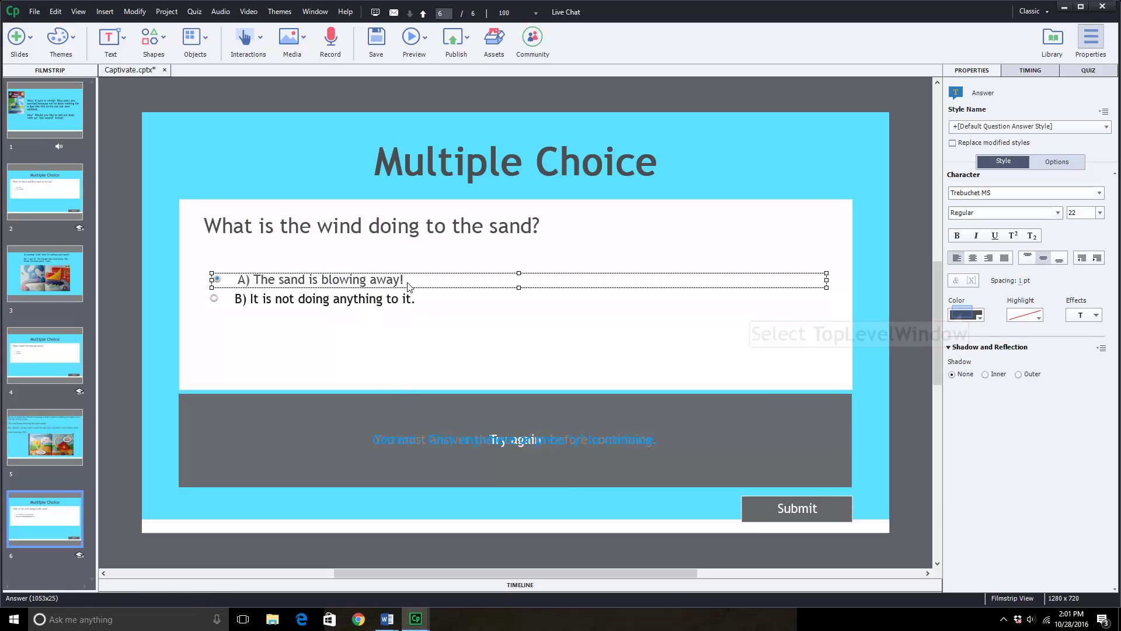
pyautogui.click(957, 313)
pyautogui.click(851, 467)
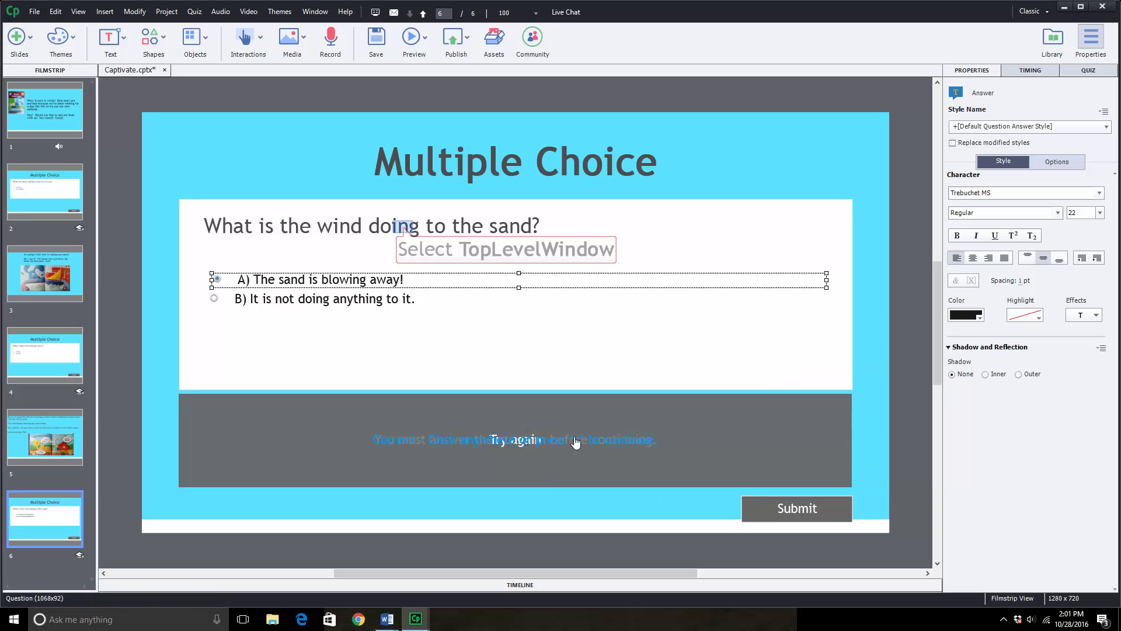
# Make the question text black, leaving it without underline or bold.
pyautogui.click(405, 228)
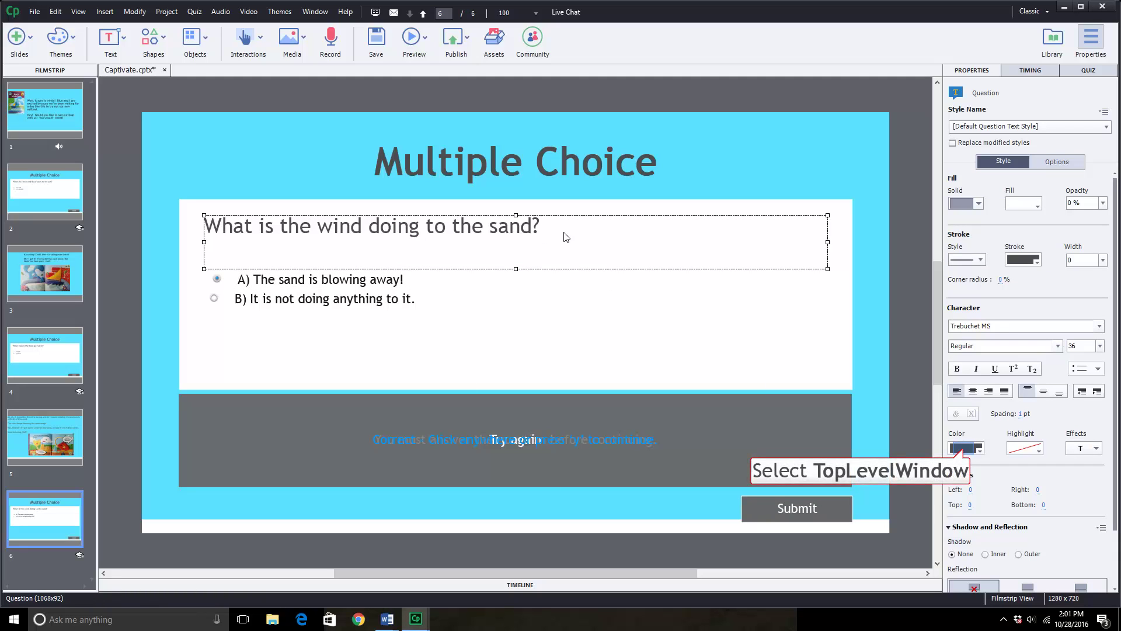
pyautogui.click(964, 448)
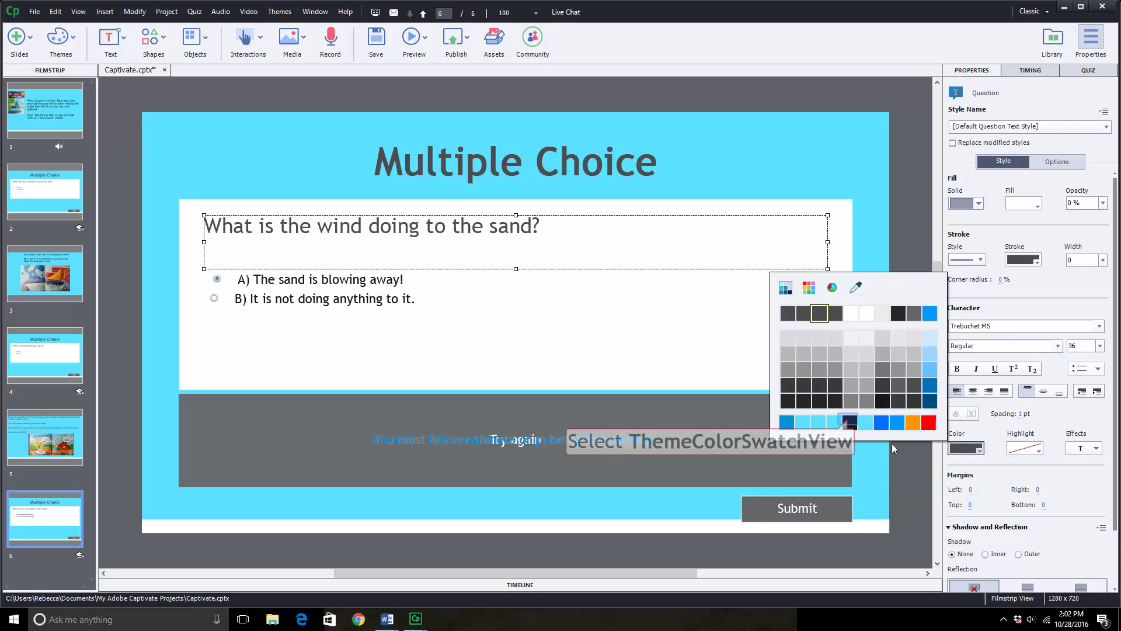
pyautogui.click(848, 419)
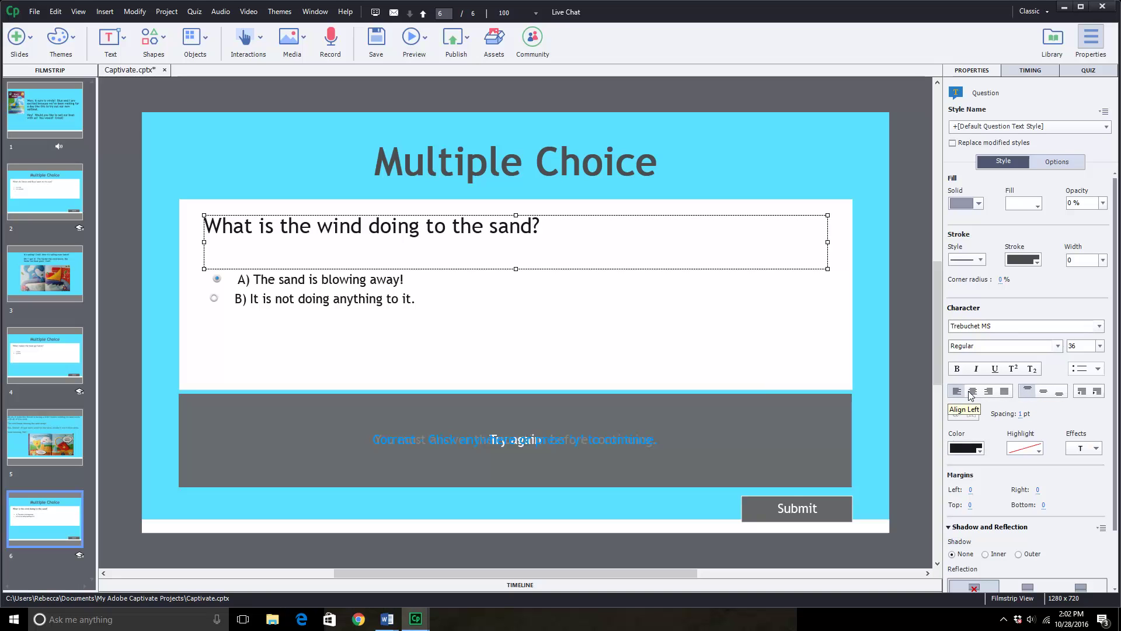
pyautogui.click(994, 369)
pyautogui.click(994, 369)
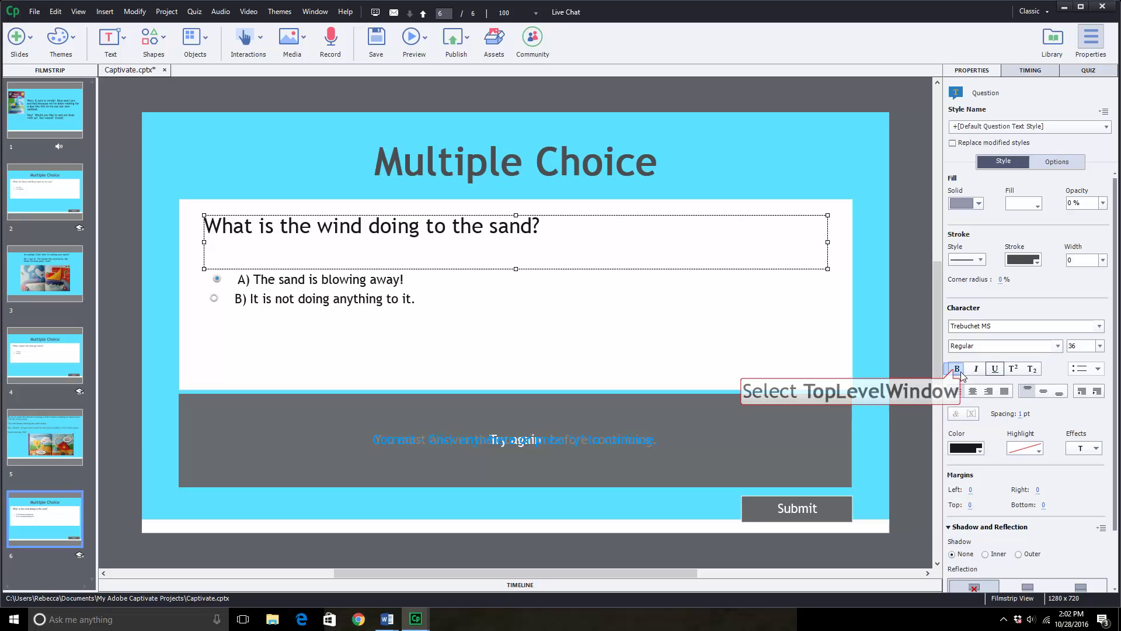
pyautogui.click(957, 369)
pyautogui.click(956, 370)
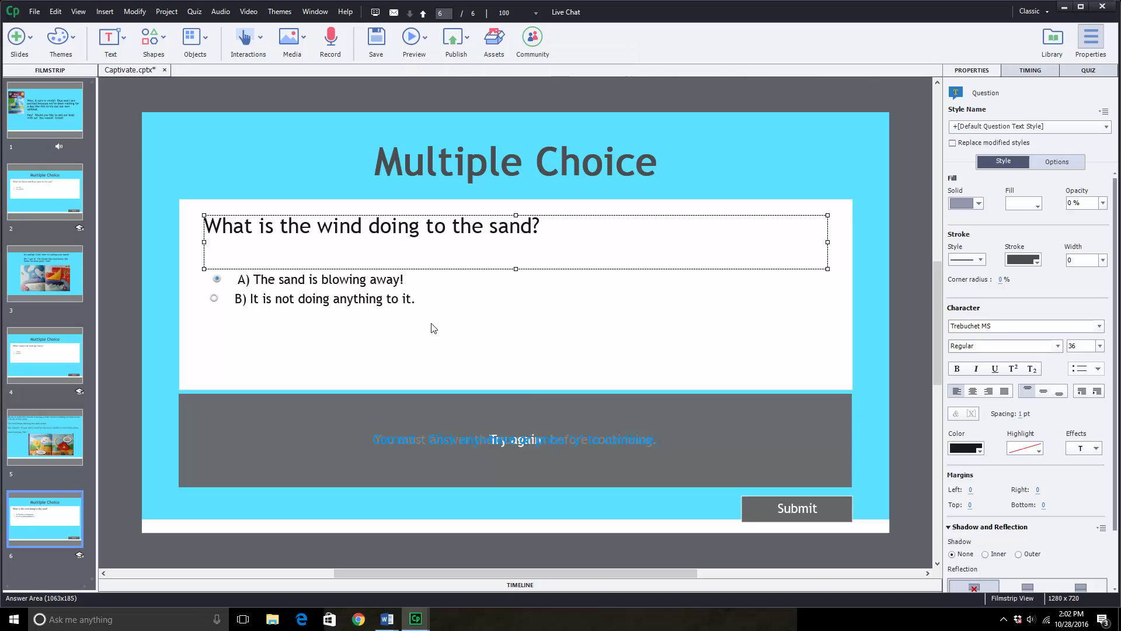
# Launch a full Project preview from the toolbar's Preview menu.
pyautogui.click(421, 39)
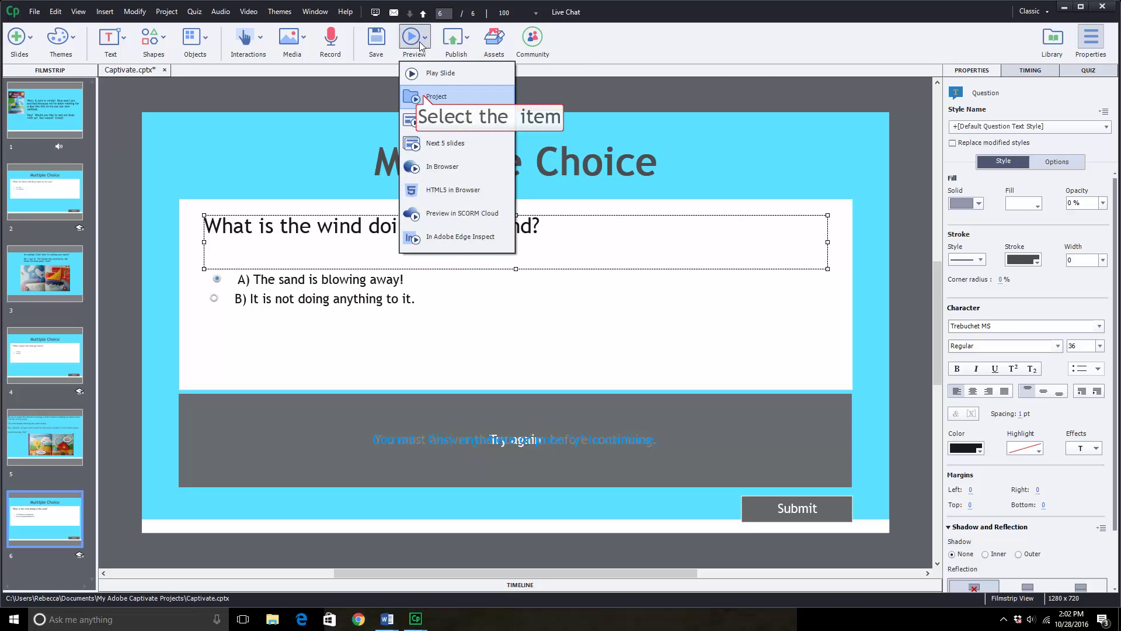
pyautogui.click(424, 96)
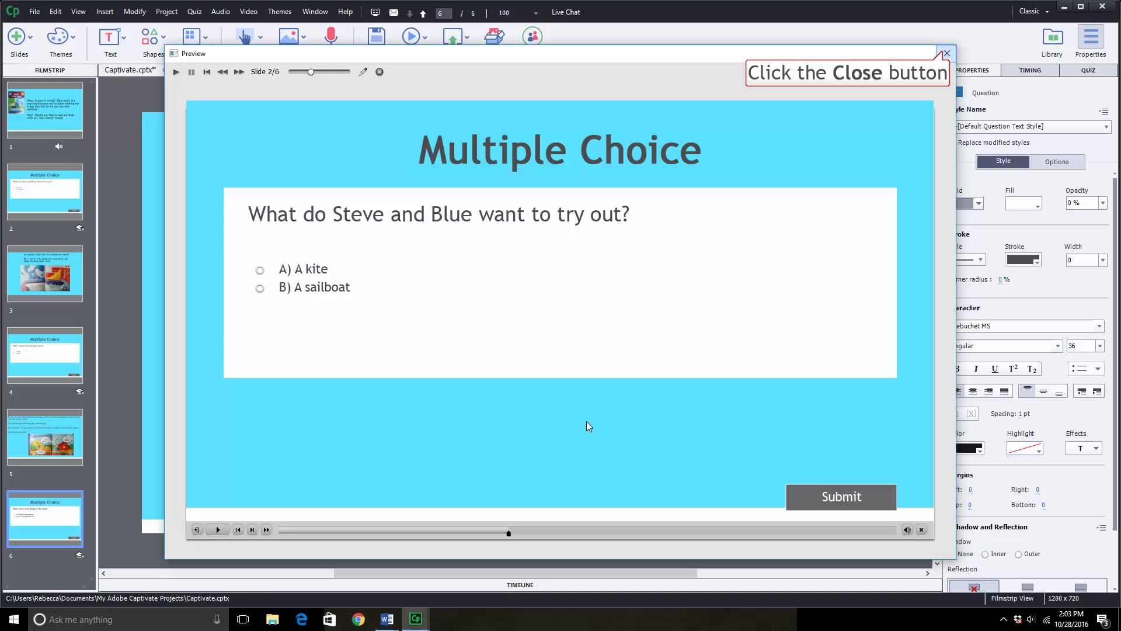
# Close the preview and review slides 4, 5 and 6 in the Filmstrip.
pyautogui.click(945, 54)
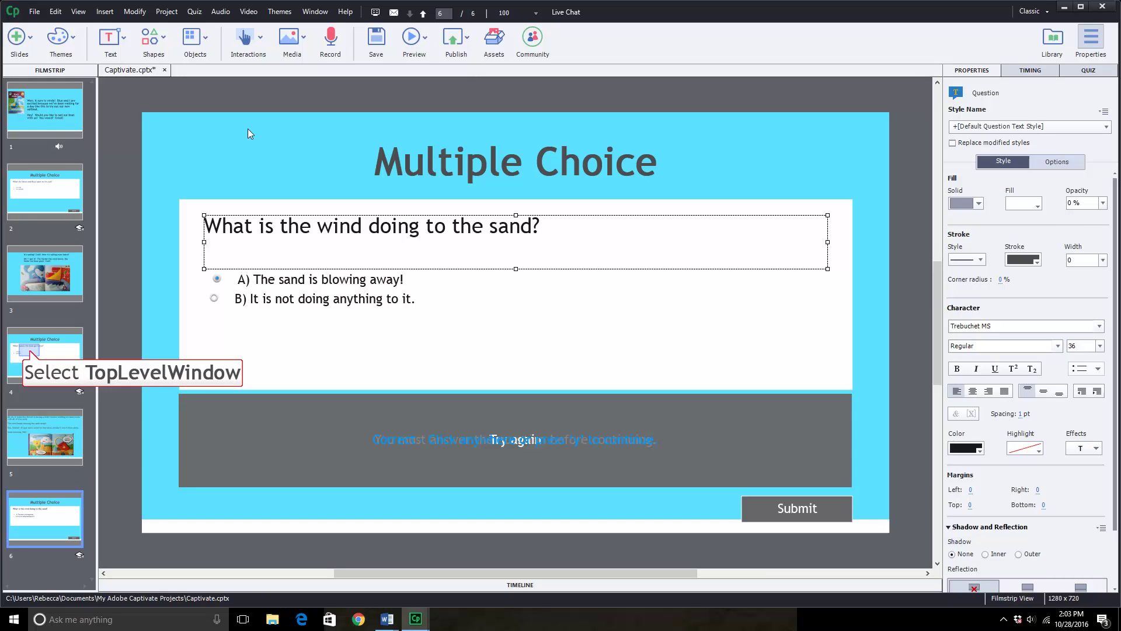
pyautogui.click(45, 367)
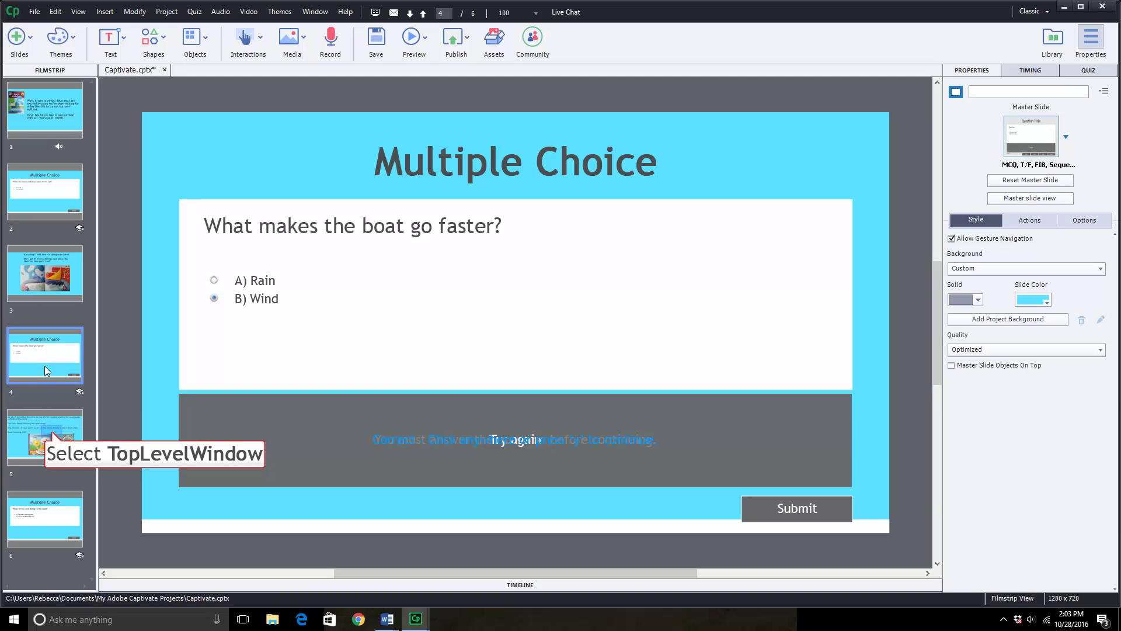
pyautogui.click(51, 433)
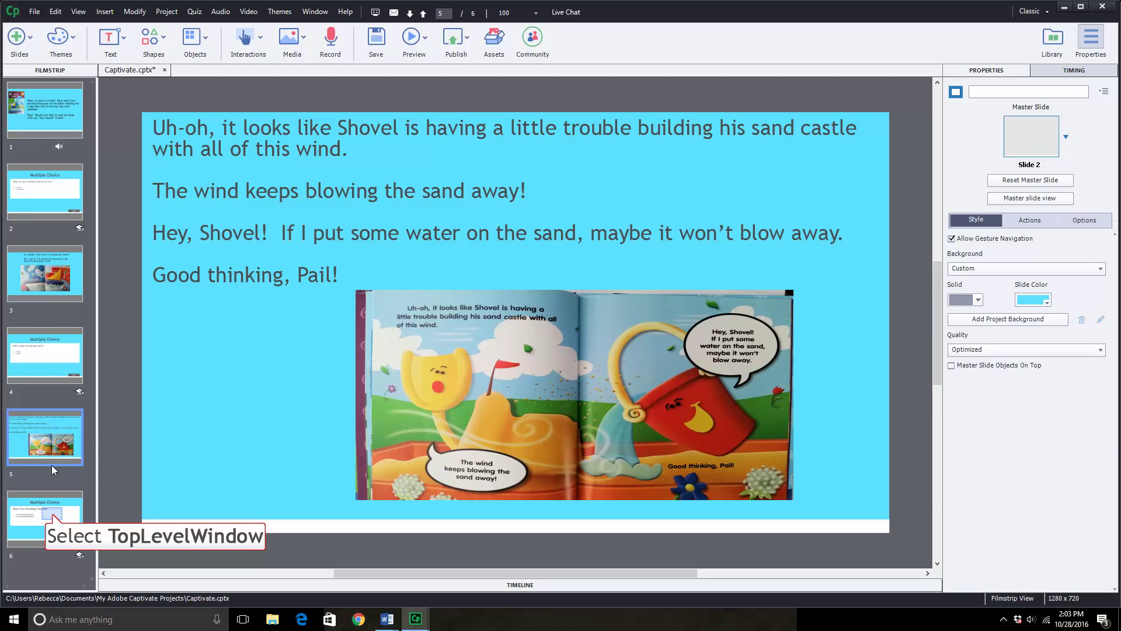
pyautogui.click(55, 518)
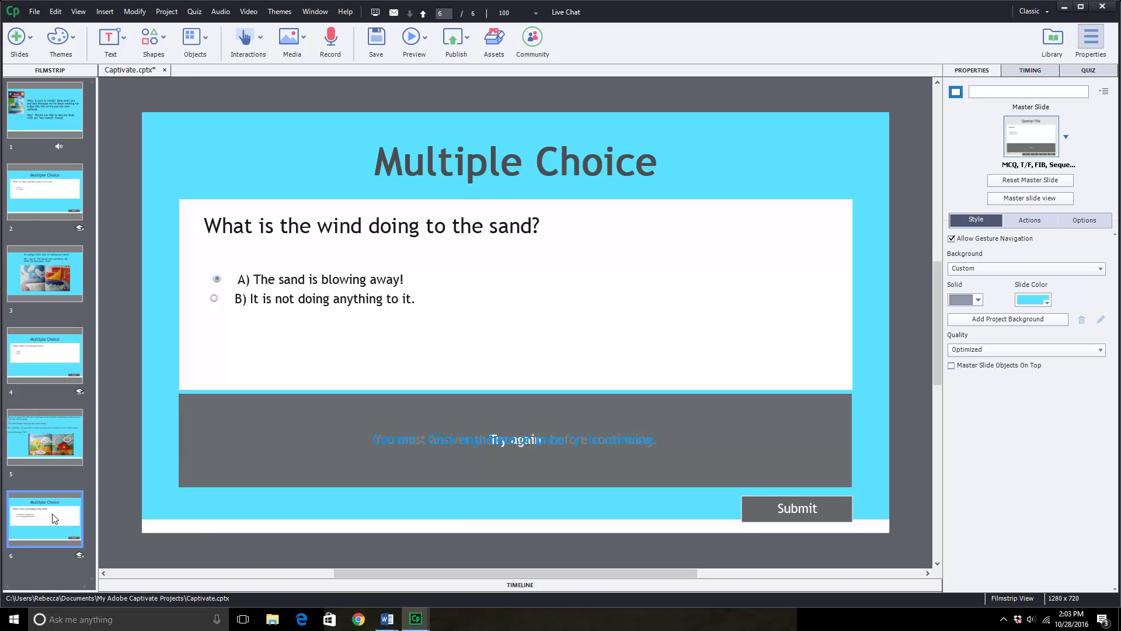